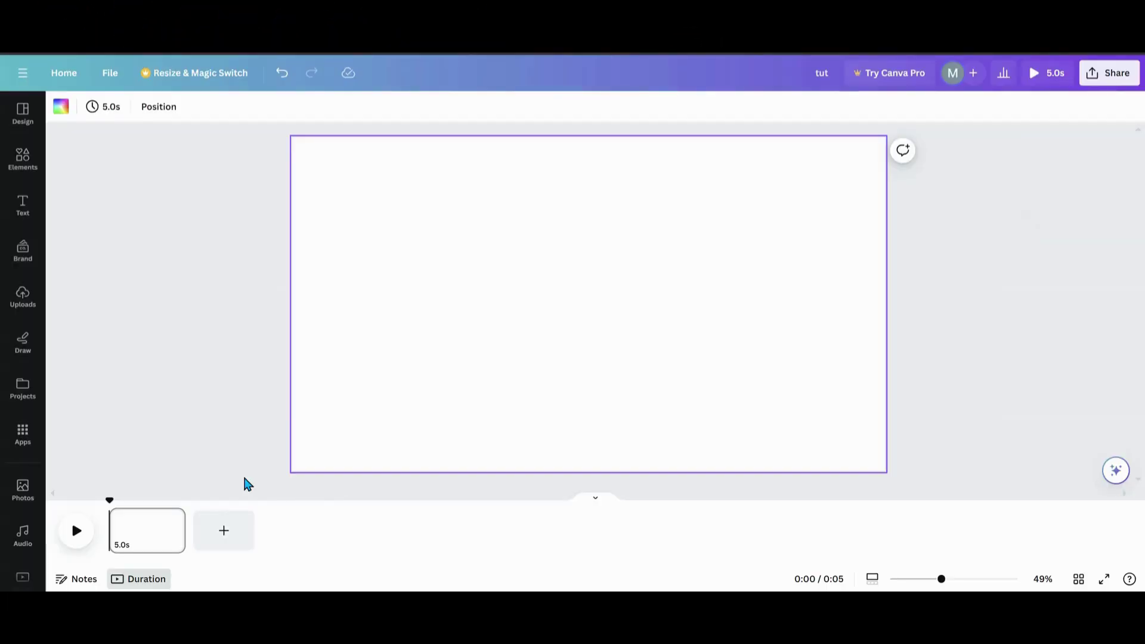
Open the Text panel with its ready-made text styles and font combinations.
{"action": "left_click", "coordinate": [24, 215]}
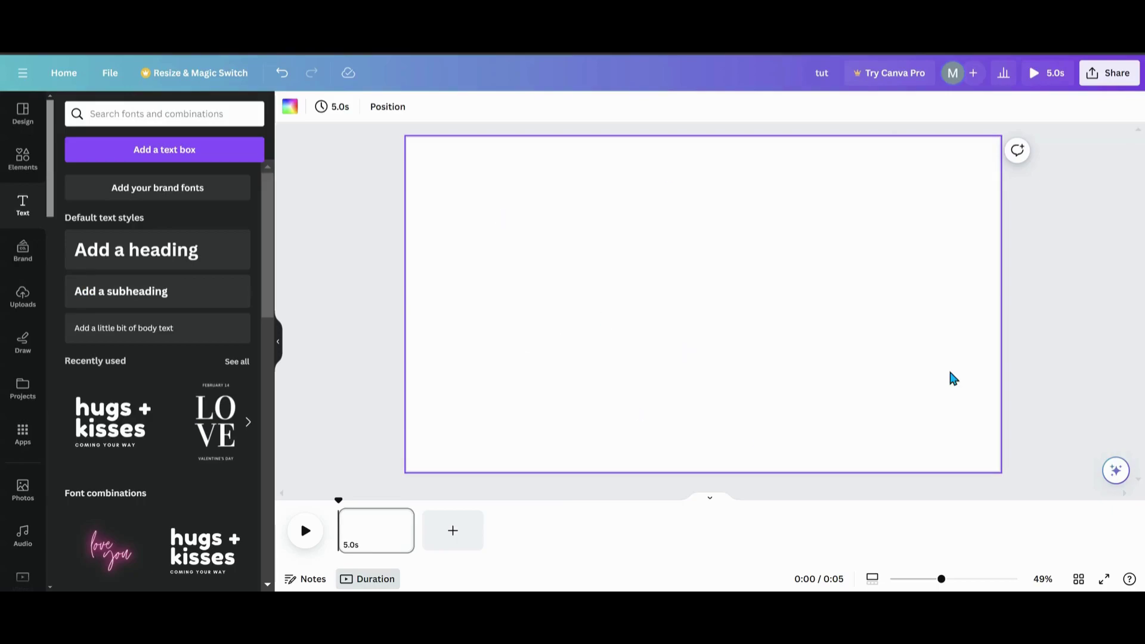
Add the 'hugs + kisses' text combination to the page and select its heading.
{"action": "left_click", "coordinate": [213, 556]}
{"action": "left_click_drag", "start_coordinate": [750, 328], "coordinate": [740, 337]}
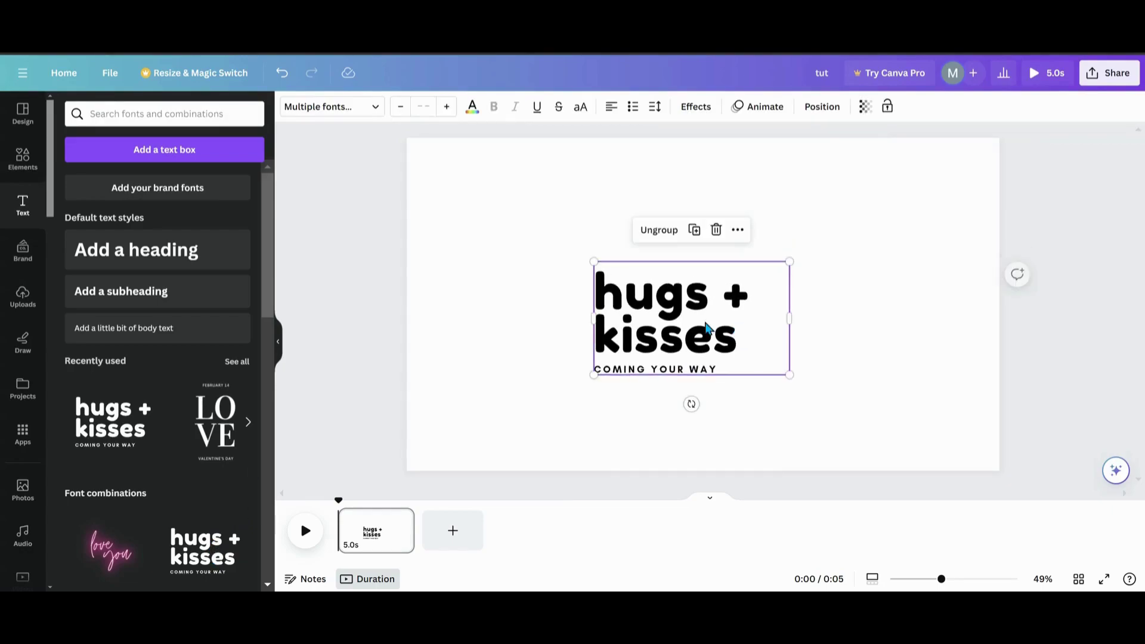
{"action": "left_click", "coordinate": [564, 289]}
{"action": "left_click", "coordinate": [666, 309]}
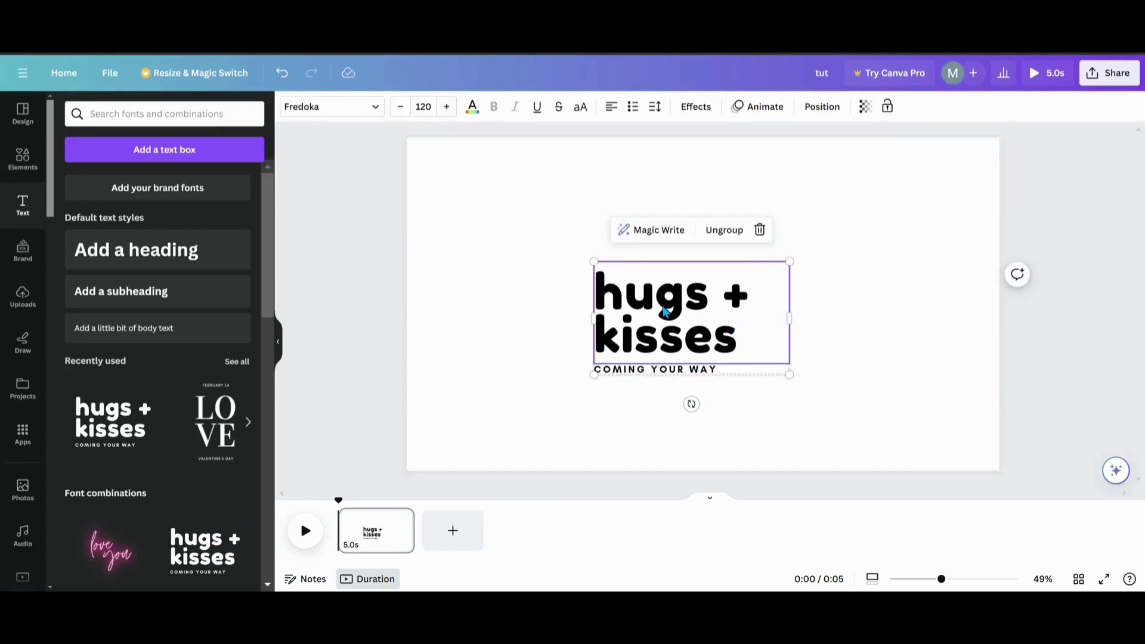
Ungroup the combination and delete the 'COMING YOUR WAY' line.
{"action": "left_click", "coordinate": [725, 230]}
{"action": "left_click", "coordinate": [654, 394]}
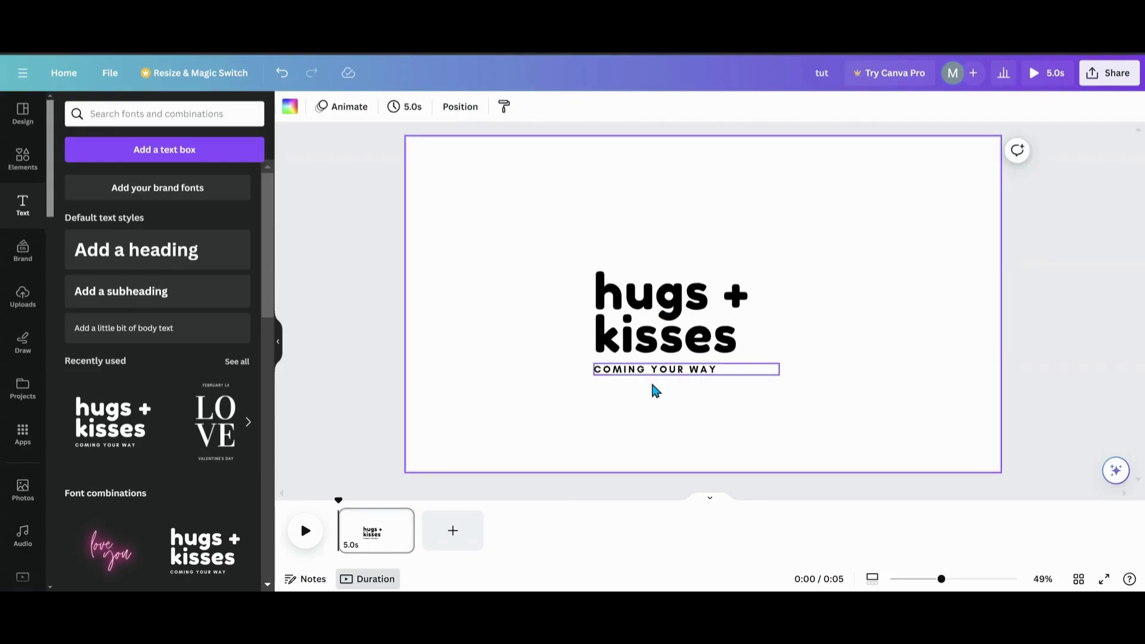
{"action": "left_click", "coordinate": [656, 370]}
{"action": "left_click", "coordinate": [730, 332]}
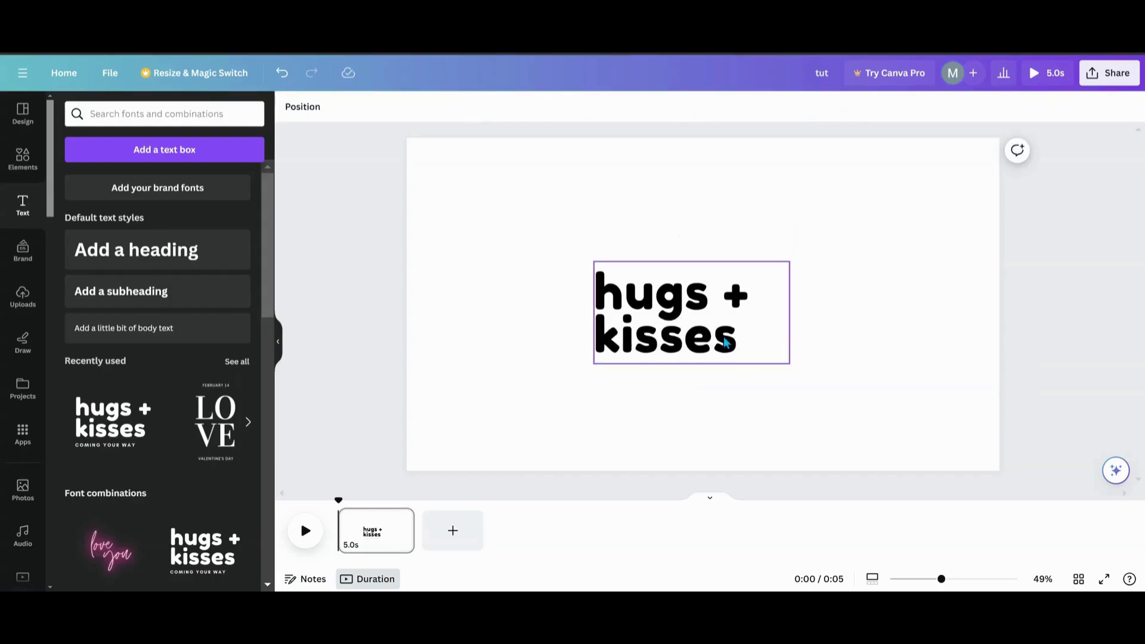
Enlarge the 'hugs + kisses' heading to size 187 and move it up and right.
{"action": "left_click", "coordinate": [727, 331]}
{"action": "left_click_drag", "start_coordinate": [775, 262], "coordinate": [832, 231]}
{"action": "left_click_drag", "start_coordinate": [579, 366], "coordinate": [535, 402]}
{"action": "left_click_drag", "start_coordinate": [638, 337], "coordinate": [672, 332]}
Set the page background colour to grey.
{"action": "left_click", "coordinate": [484, 173]}
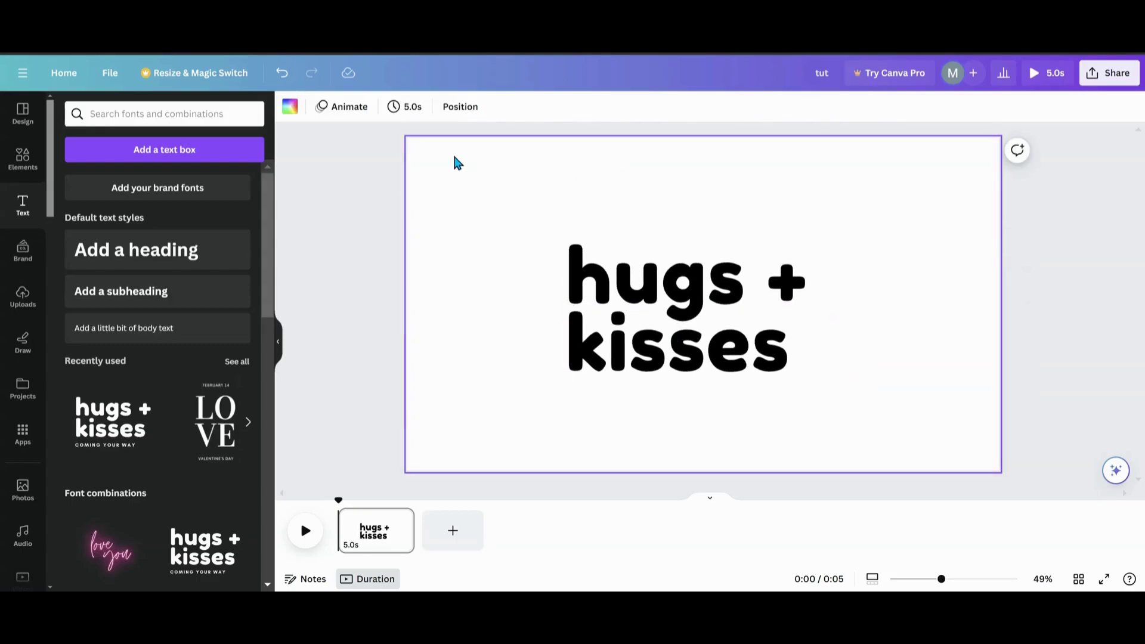
{"action": "left_click", "coordinate": [290, 106]}
{"action": "left_click", "coordinate": [173, 336]}
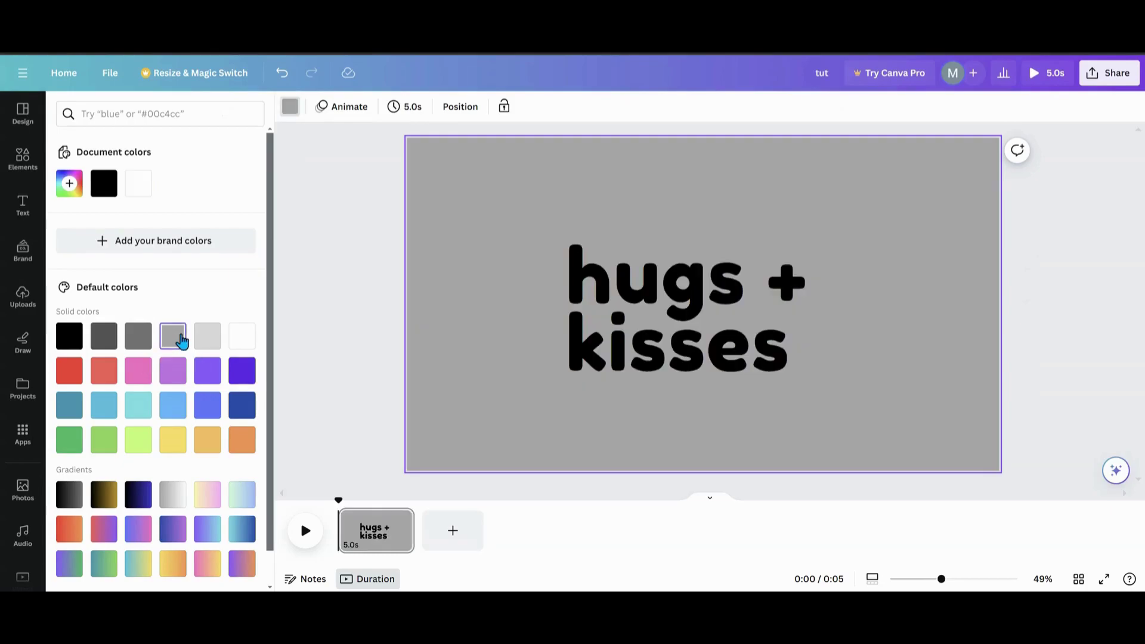
Change the 'hugs + kisses' heading text colour to white.
{"action": "left_click_drag", "start_coordinate": [664, 307], "coordinate": [661, 311]}
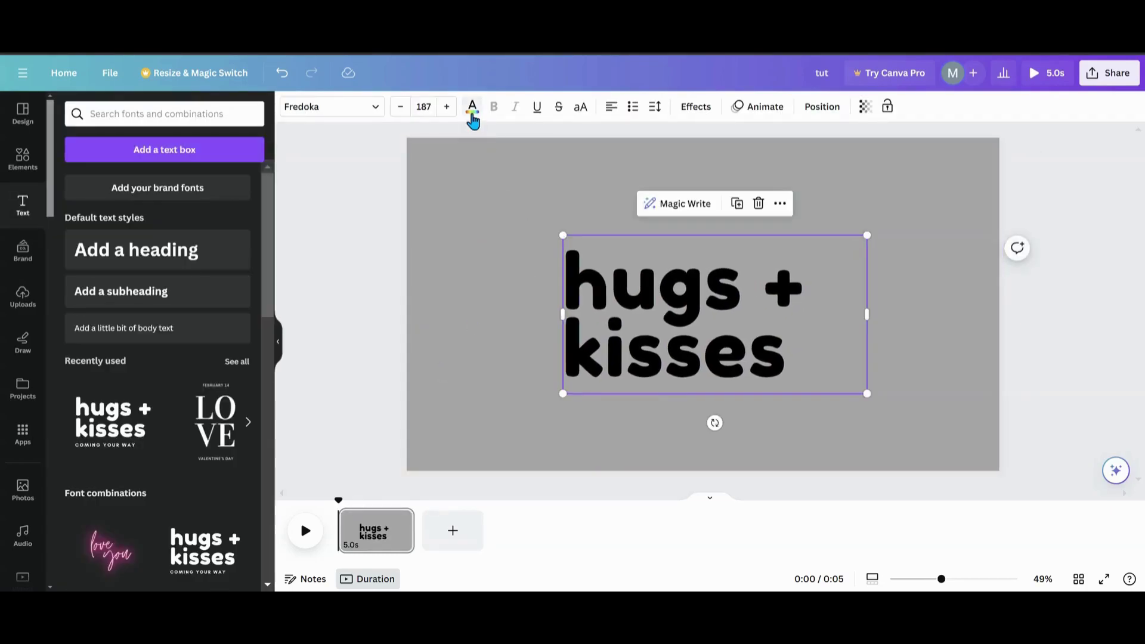
{"action": "left_click", "coordinate": [472, 111]}
{"action": "left_click", "coordinate": [251, 341]}
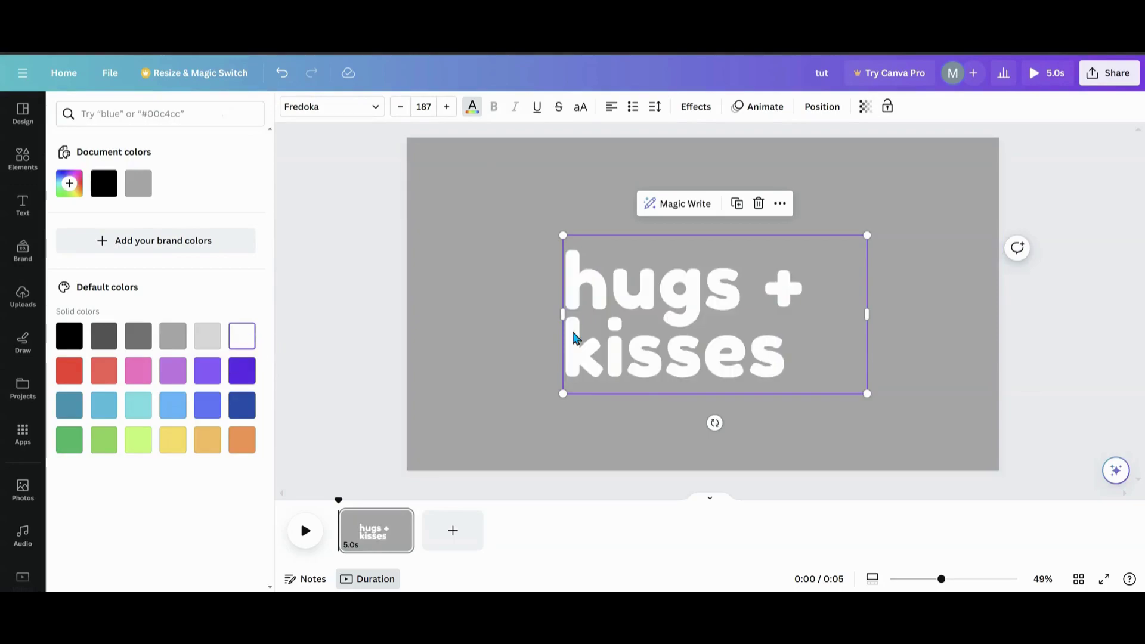
{"action": "left_click", "coordinate": [698, 113]}
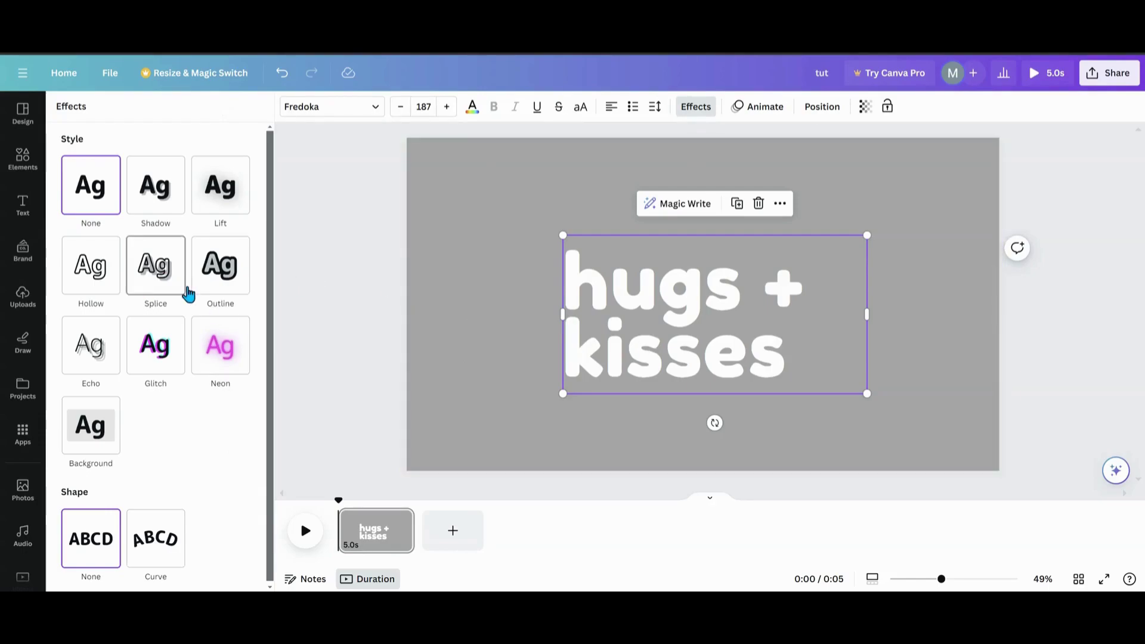
Give the heading a pink Outline effect with thickness 200.
{"action": "left_click", "coordinate": [207, 288]}
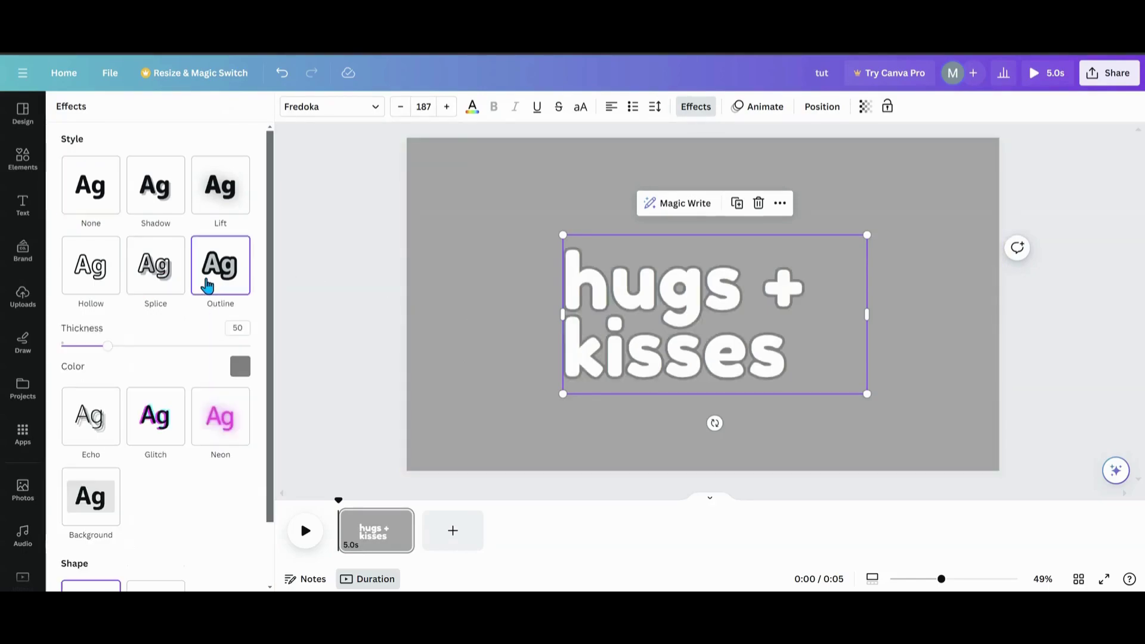
{"action": "left_click", "coordinate": [234, 374]}
{"action": "scroll", "coordinate": [152, 313], "scroll_direction": "down", "scroll_amount": 1}
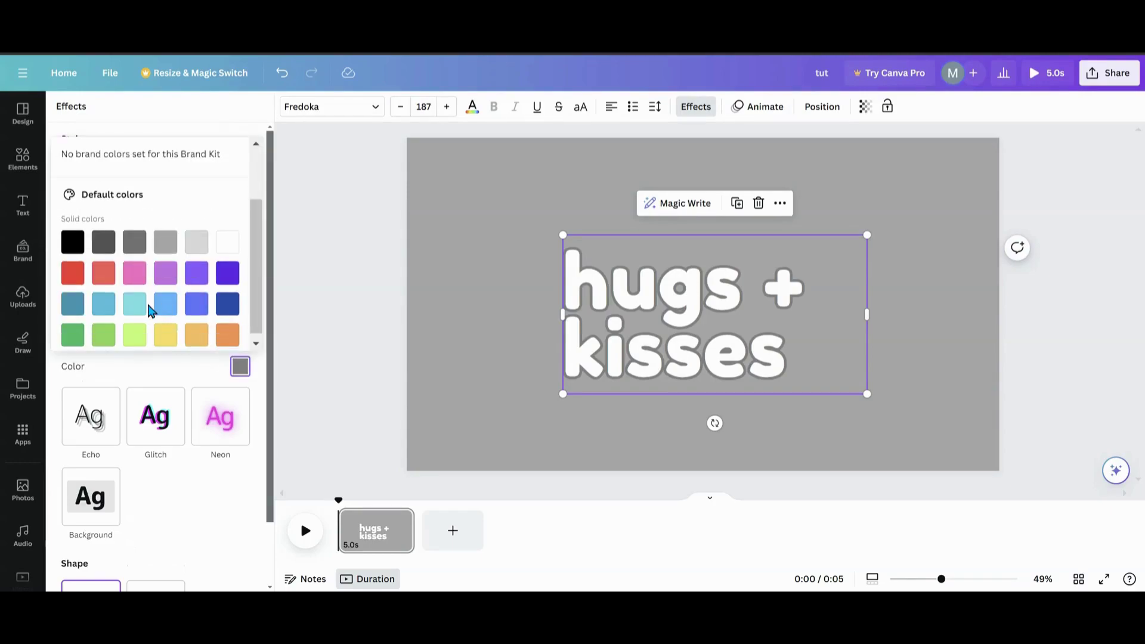
{"action": "left_click", "coordinate": [134, 273]}
{"action": "left_click", "coordinate": [191, 367]}
{"action": "left_click_drag", "start_coordinate": [108, 346], "coordinate": [251, 346]}
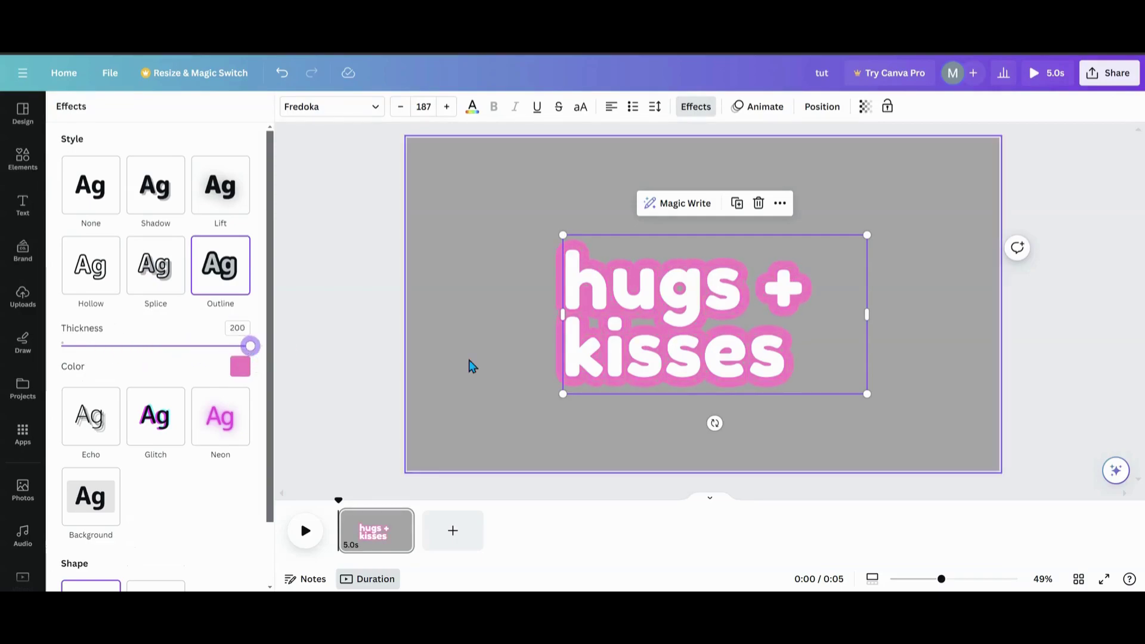
Duplicate the text over the original and give the copy a light teal outline, thickness 100.
{"action": "left_click", "coordinate": [737, 203]}
{"action": "left_click_drag", "start_coordinate": [728, 341], "coordinate": [724, 332]}
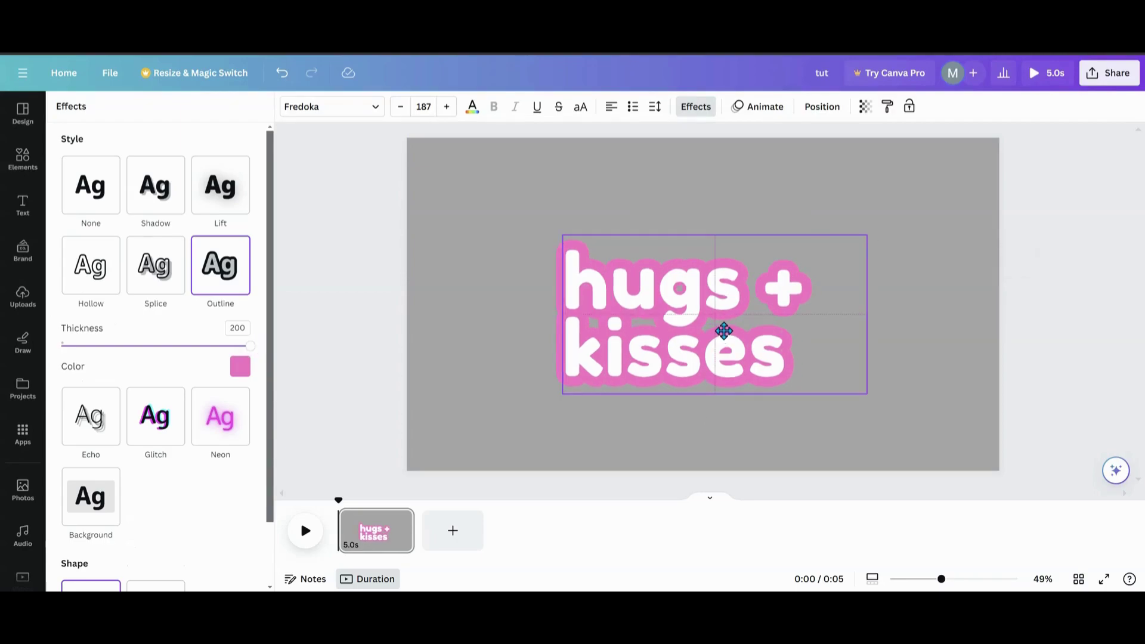
{"action": "left_click", "coordinate": [244, 371]}
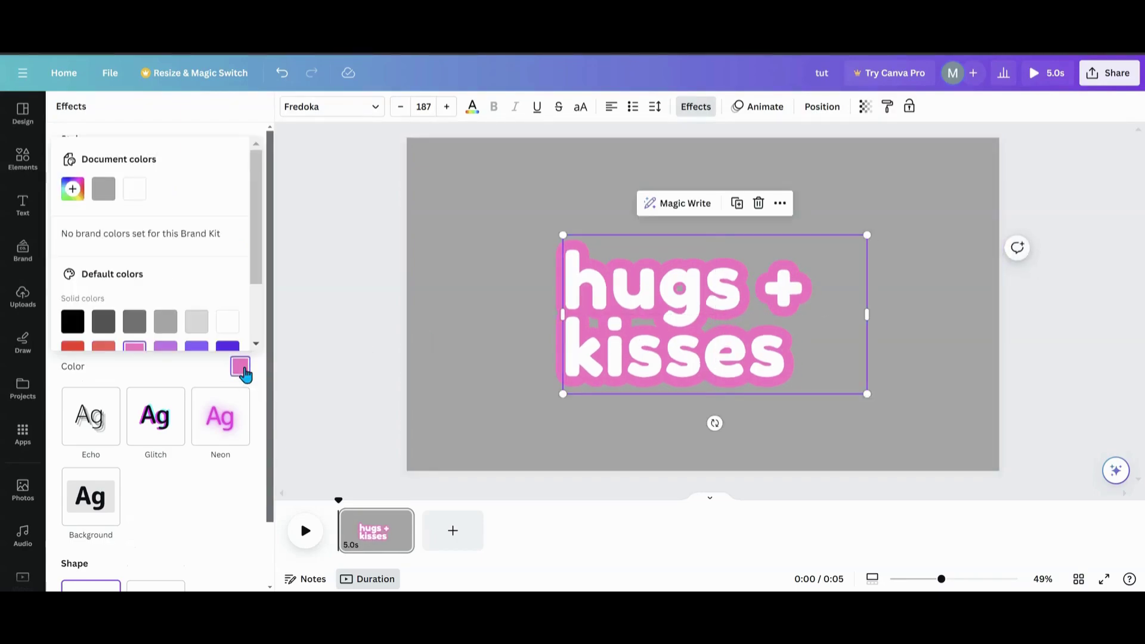
{"action": "scroll", "coordinate": [197, 334], "scroll_direction": "down", "scroll_amount": 2}
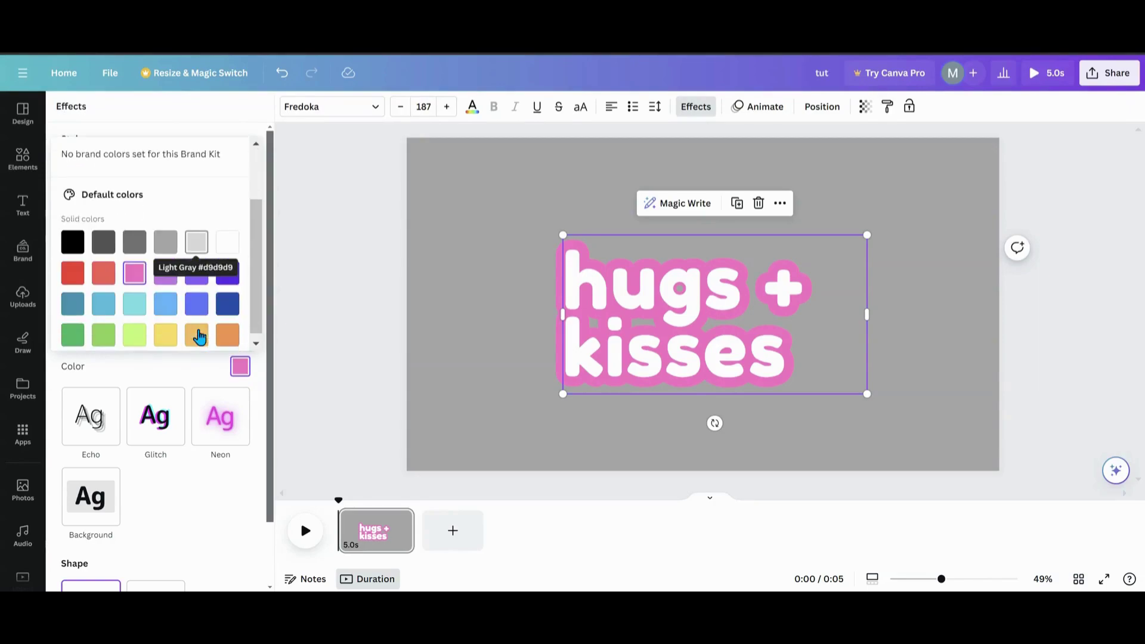
{"action": "left_click", "coordinate": [137, 310]}
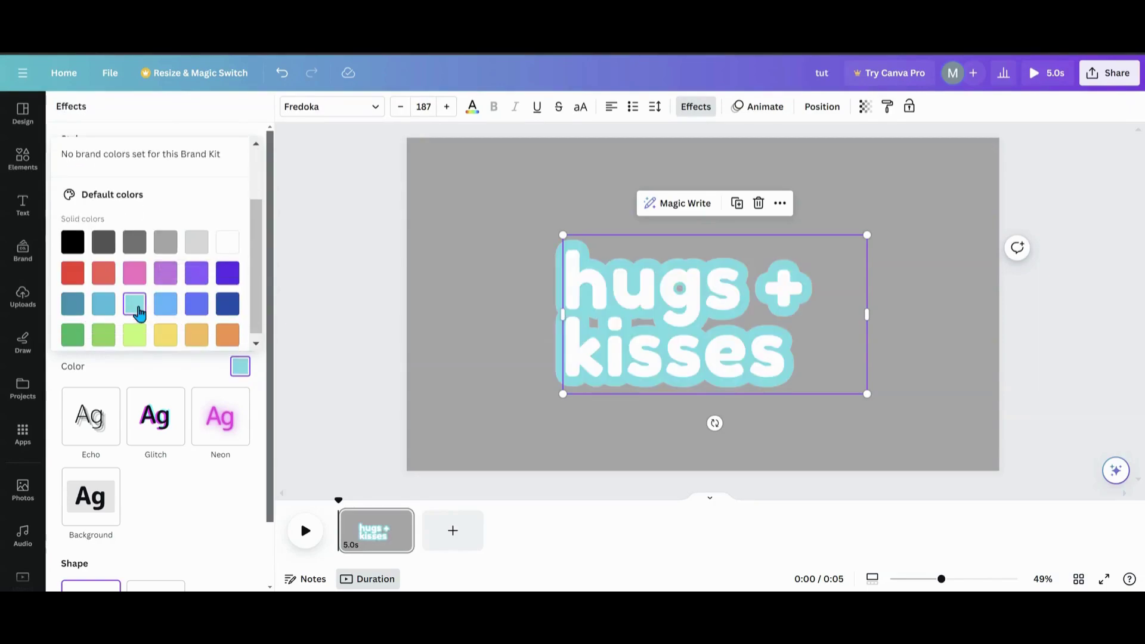
{"action": "left_click", "coordinate": [162, 362]}
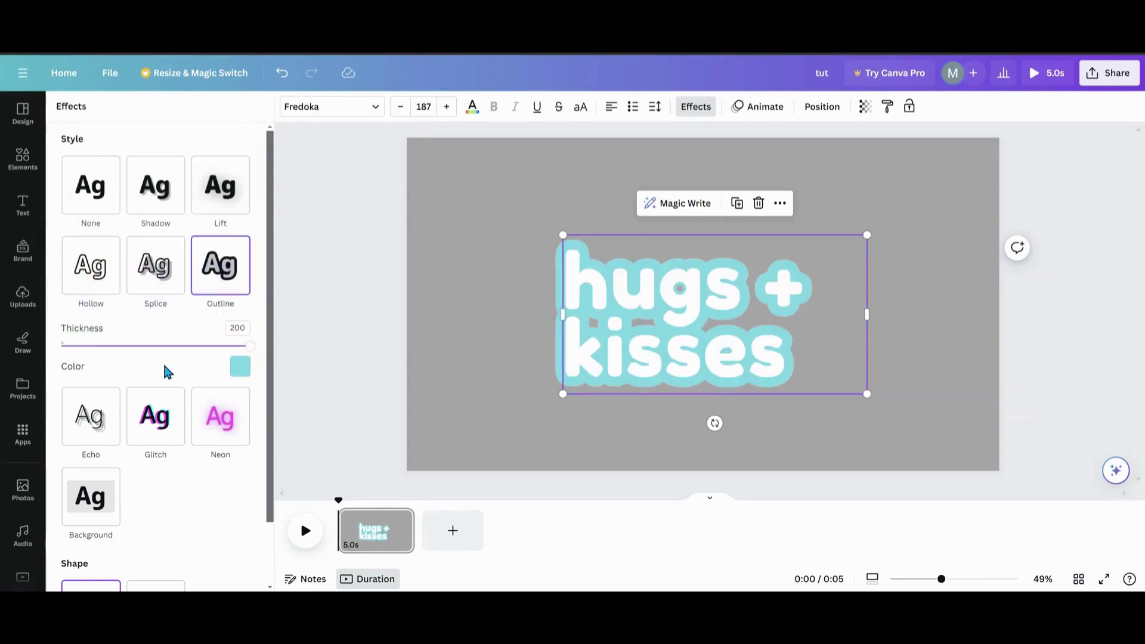
{"action": "double_click", "coordinate": [247, 328]}
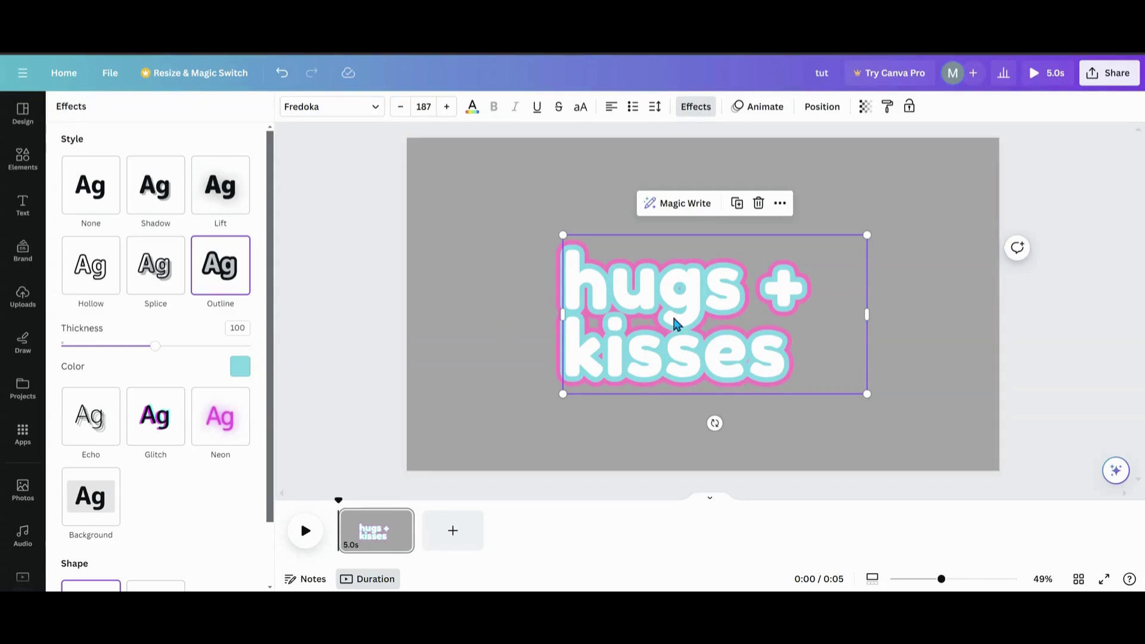
Add a third copy over the others with no outline and a Shadow effect instead.
{"action": "left_click", "coordinate": [737, 206]}
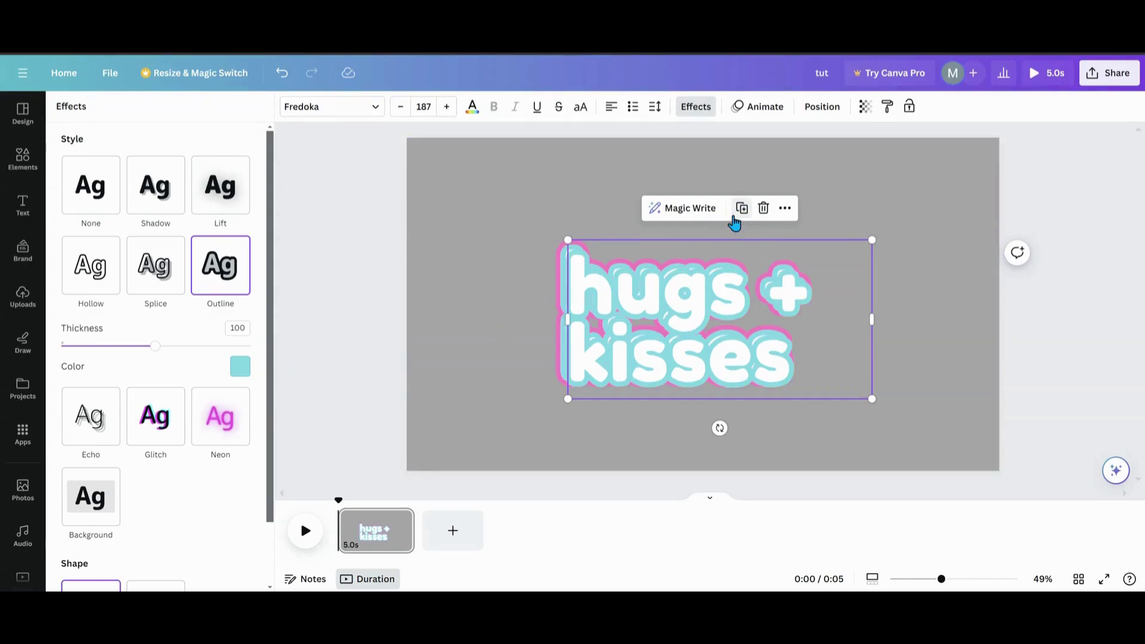
{"action": "left_click", "coordinate": [98, 191]}
{"action": "left_click_drag", "start_coordinate": [692, 325], "coordinate": [687, 321]}
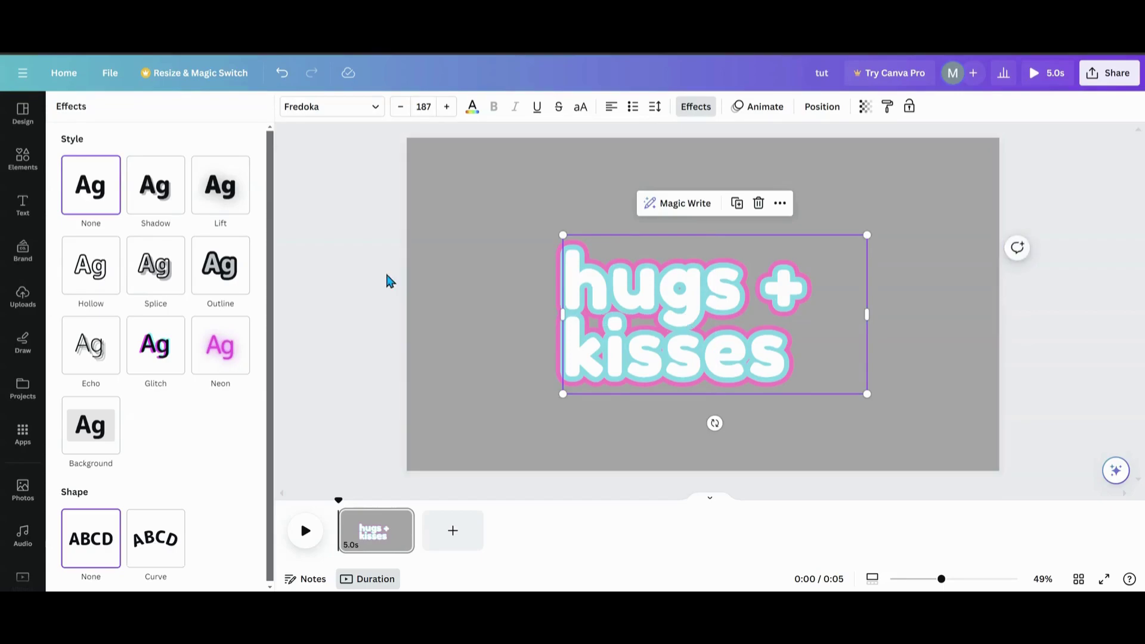
{"action": "left_click", "coordinate": [173, 206]}
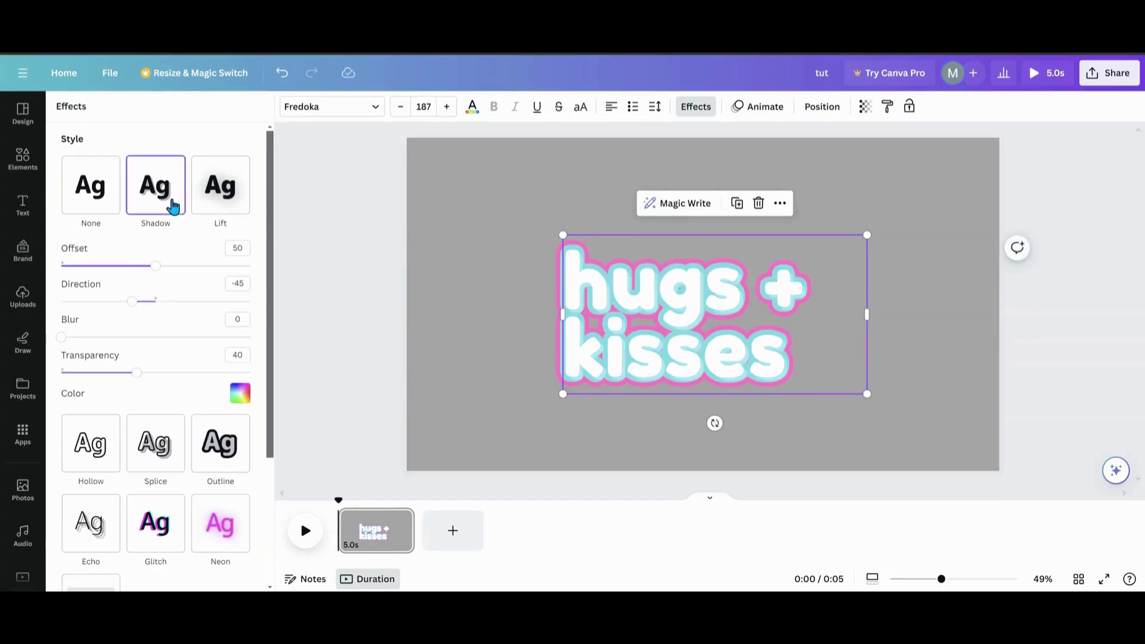
{"action": "left_click", "coordinate": [240, 394]}
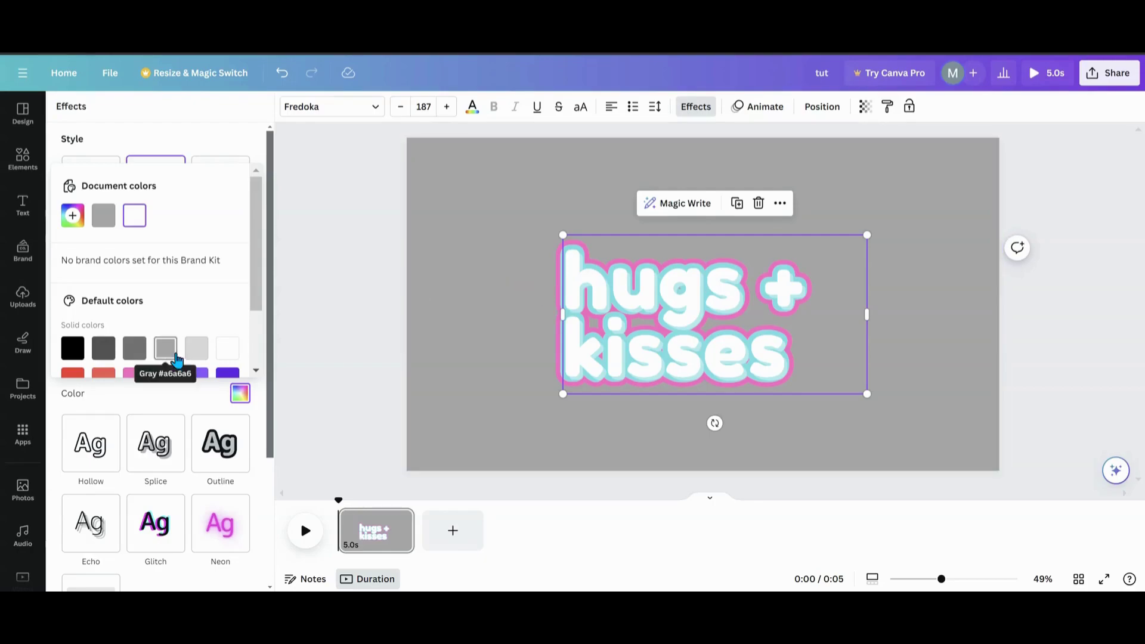
Make the top copy's shadow black with direction 70, blur 29 and transparency 62.
{"action": "scroll", "coordinate": [176, 358], "scroll_direction": "down", "scroll_amount": 2}
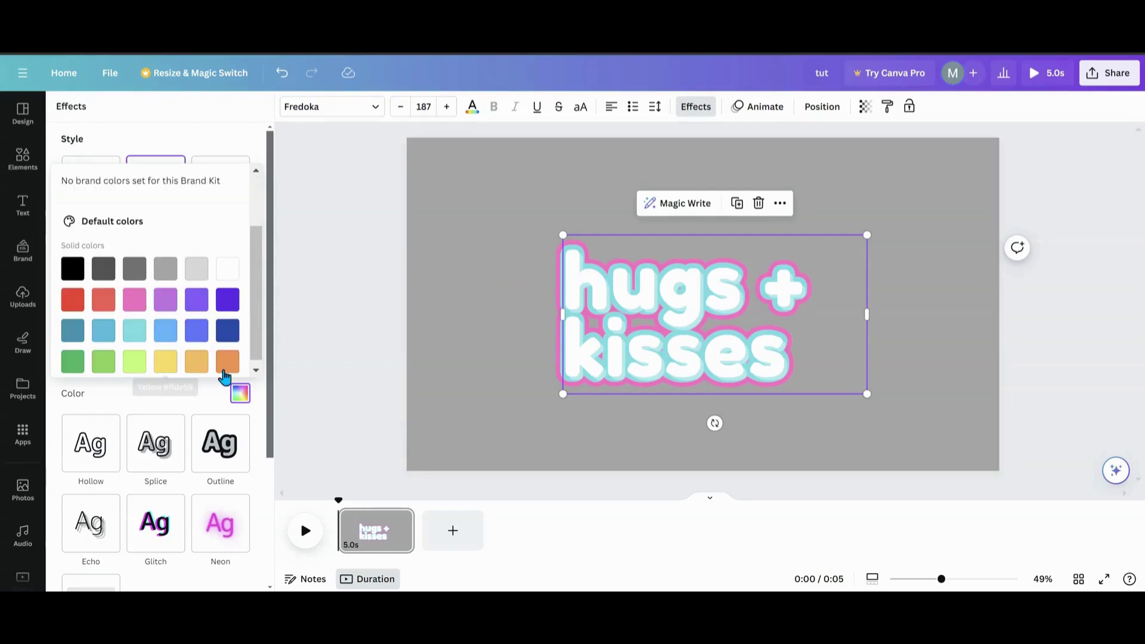
{"action": "left_click", "coordinate": [241, 399]}
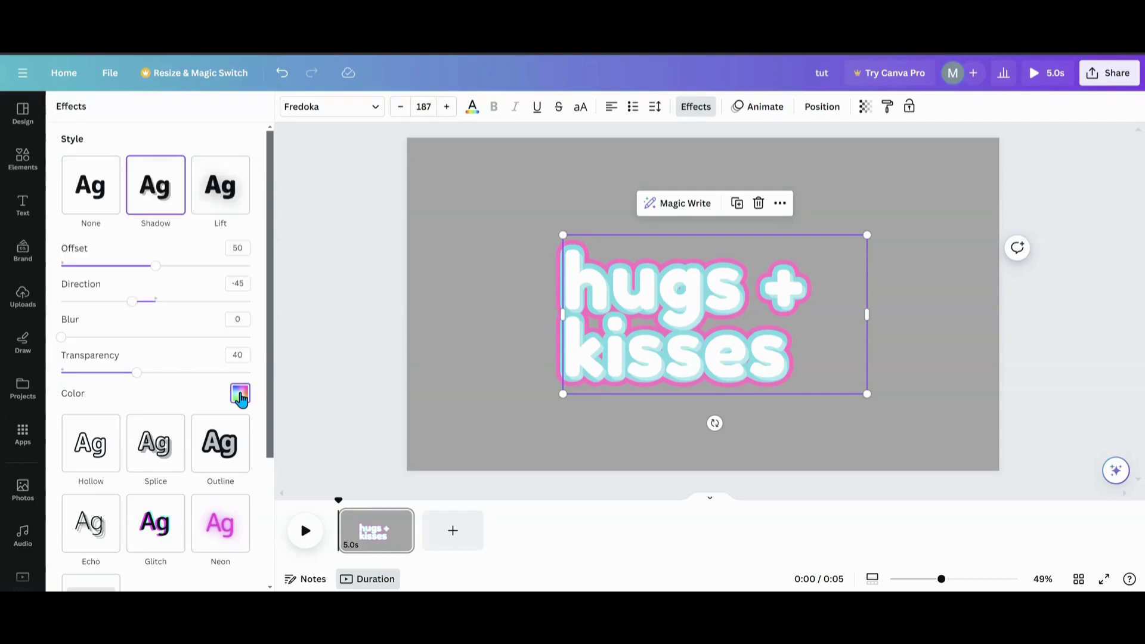
{"action": "left_click", "coordinate": [240, 399]}
{"action": "left_click", "coordinate": [75, 350]}
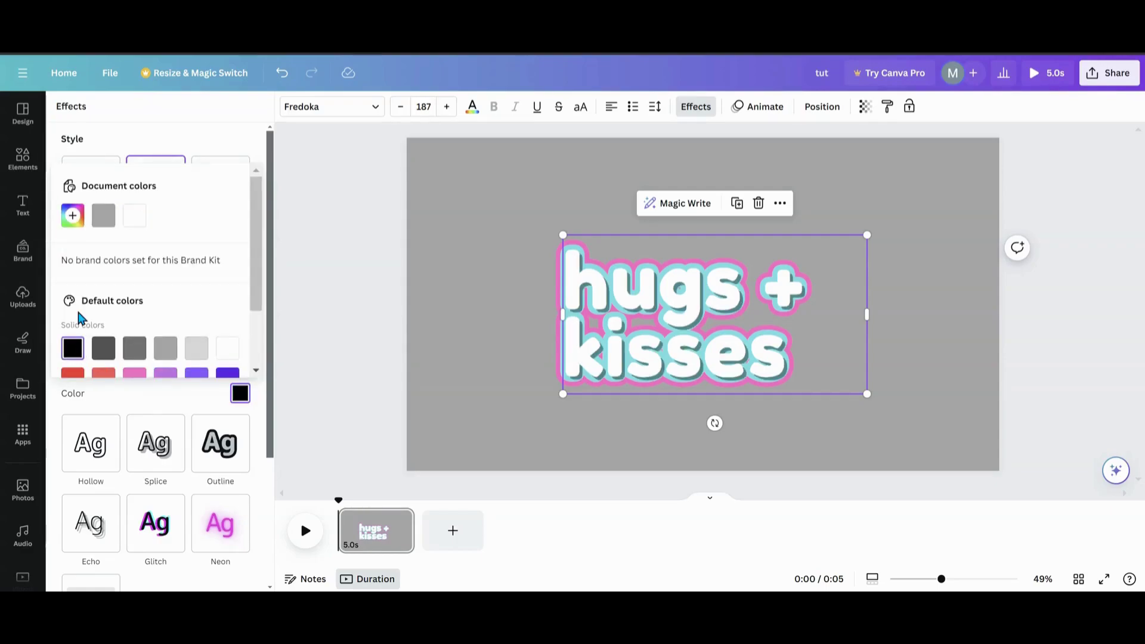
{"action": "left_click", "coordinate": [192, 140]}
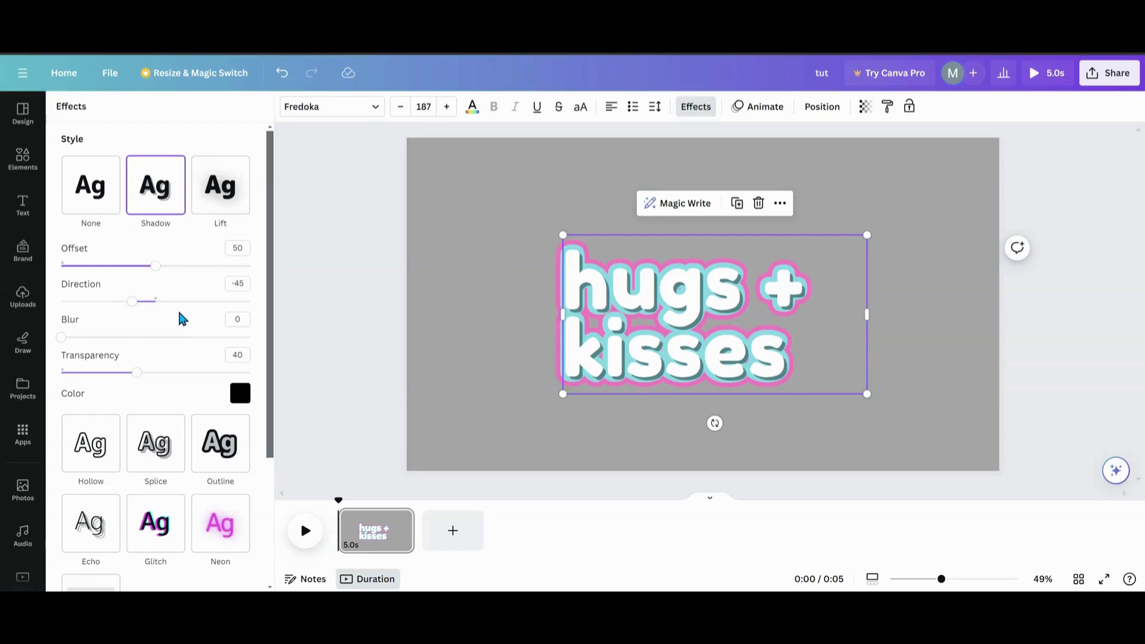
{"action": "left_click_drag", "start_coordinate": [133, 301], "coordinate": [194, 308]}
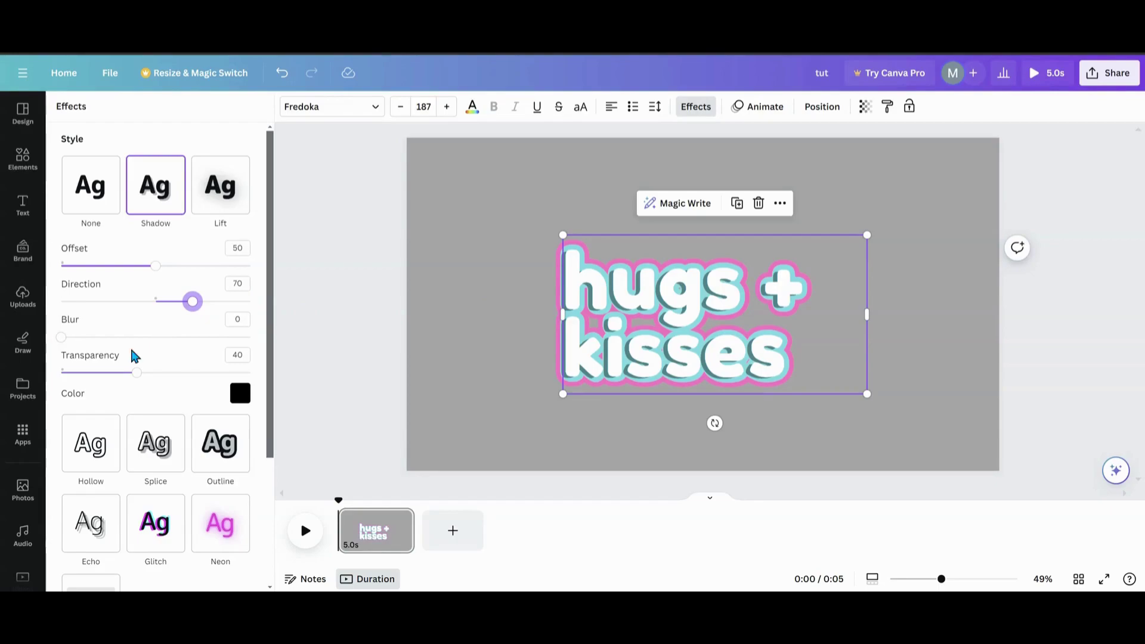
{"action": "left_click_drag", "start_coordinate": [62, 338], "coordinate": [161, 375]}
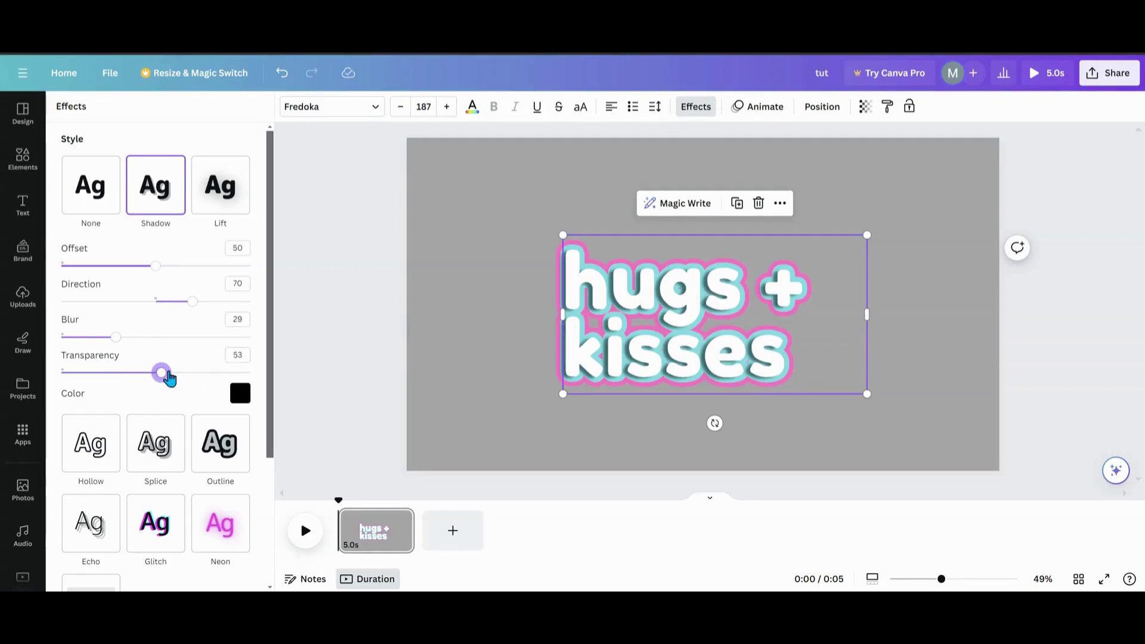
{"action": "left_click_drag", "start_coordinate": [170, 377], "coordinate": [179, 380]}
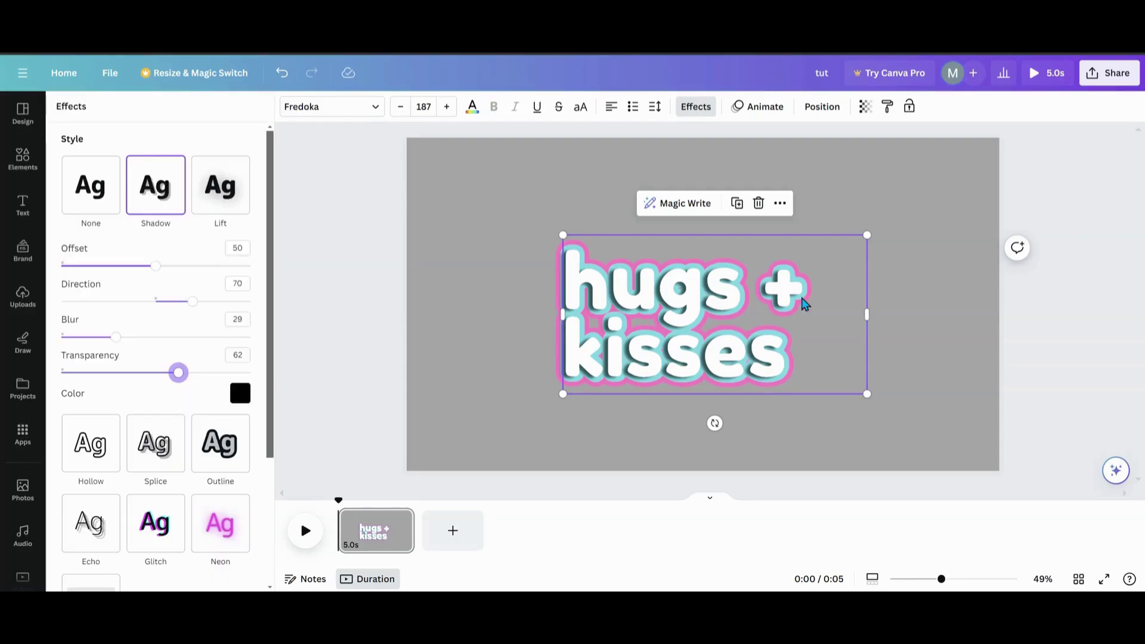
Duplicate the heading and stack the copy exactly over the original.
{"action": "left_click", "coordinate": [460, 342]}
{"action": "left_click", "coordinate": [607, 335]}
{"action": "left_click", "coordinate": [736, 203]}
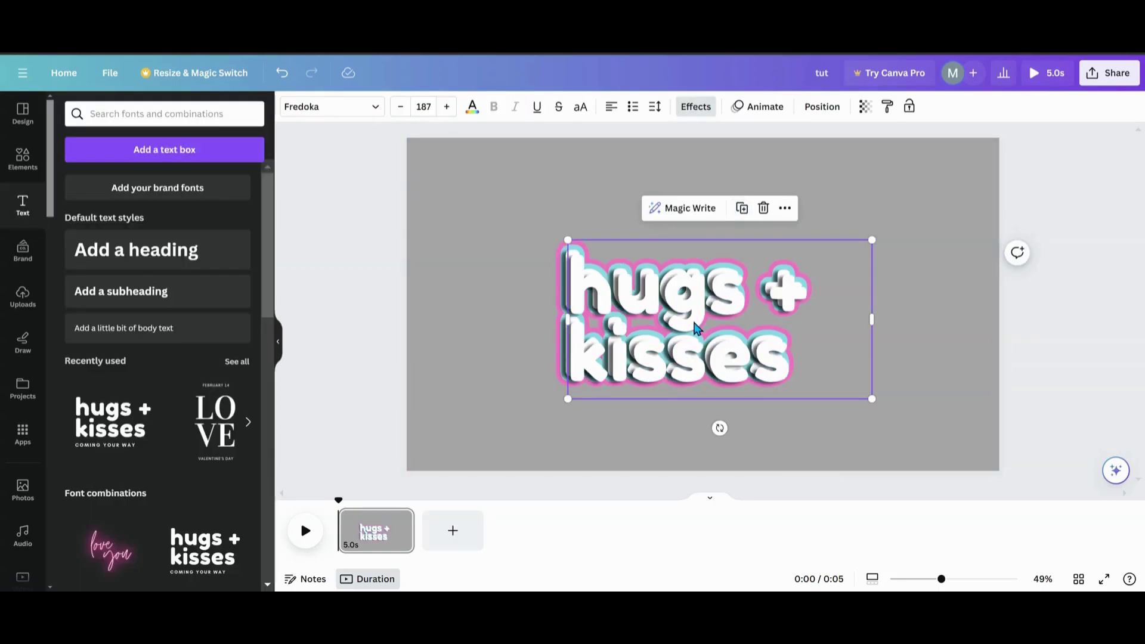
{"action": "left_click_drag", "start_coordinate": [694, 325], "coordinate": [691, 319]}
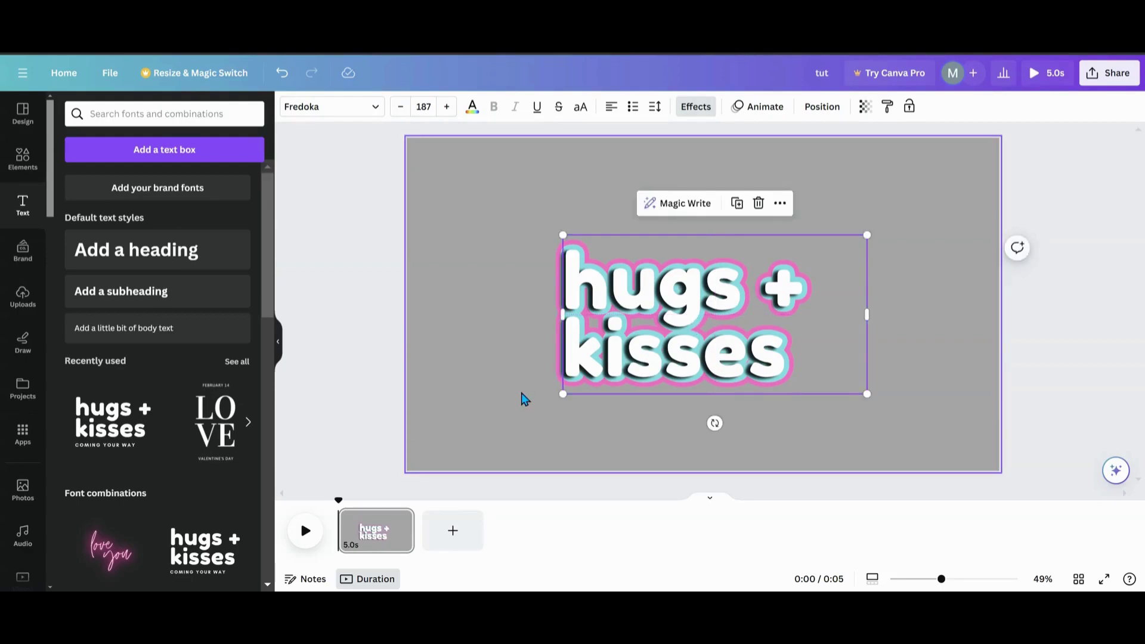
{"action": "left_click", "coordinate": [525, 396]}
{"action": "left_click", "coordinate": [610, 358]}
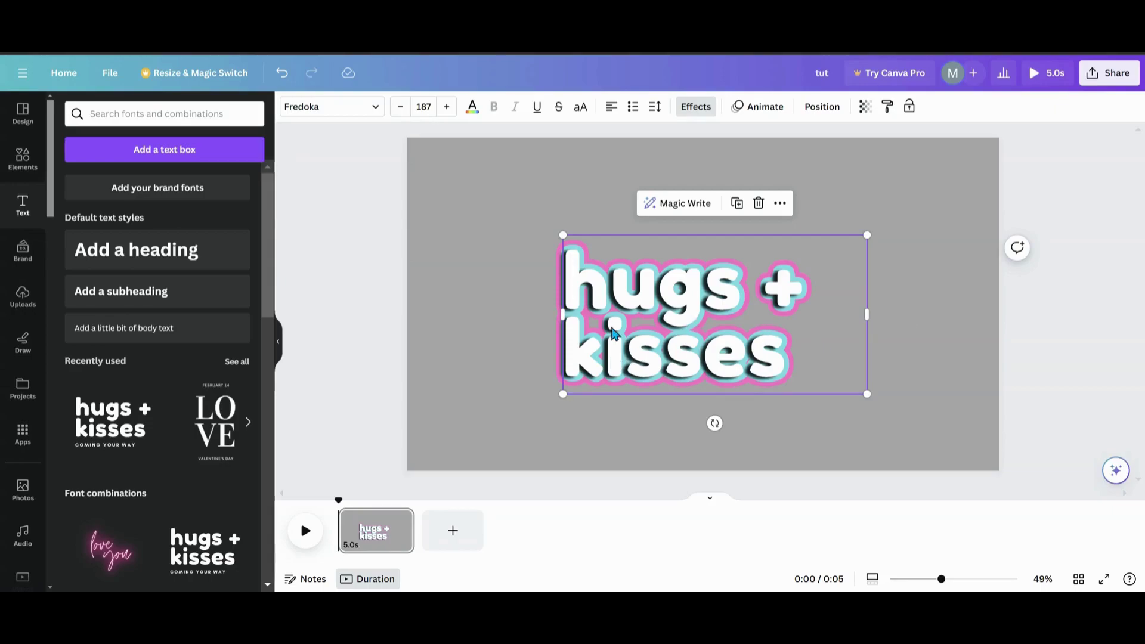
{"action": "left_click_drag", "start_coordinate": [614, 333], "coordinate": [615, 333]}
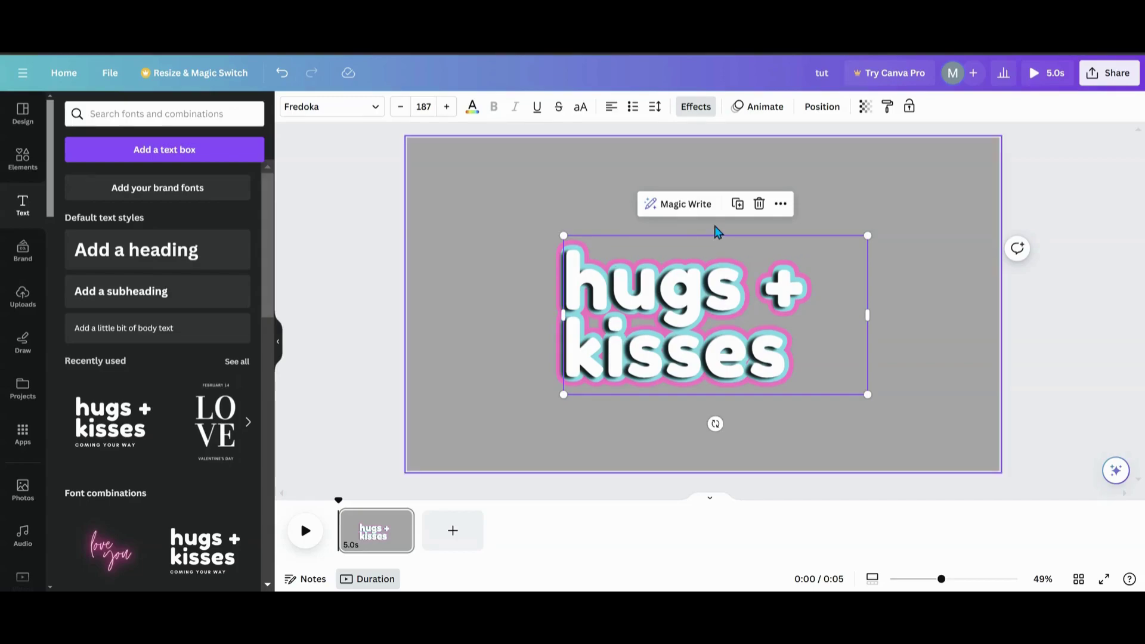
Add another duplicate and fine-tune its position precisely over the original.
{"action": "left_click", "coordinate": [737, 205]}
{"action": "left_click_drag", "start_coordinate": [685, 330], "coordinate": [680, 322]}
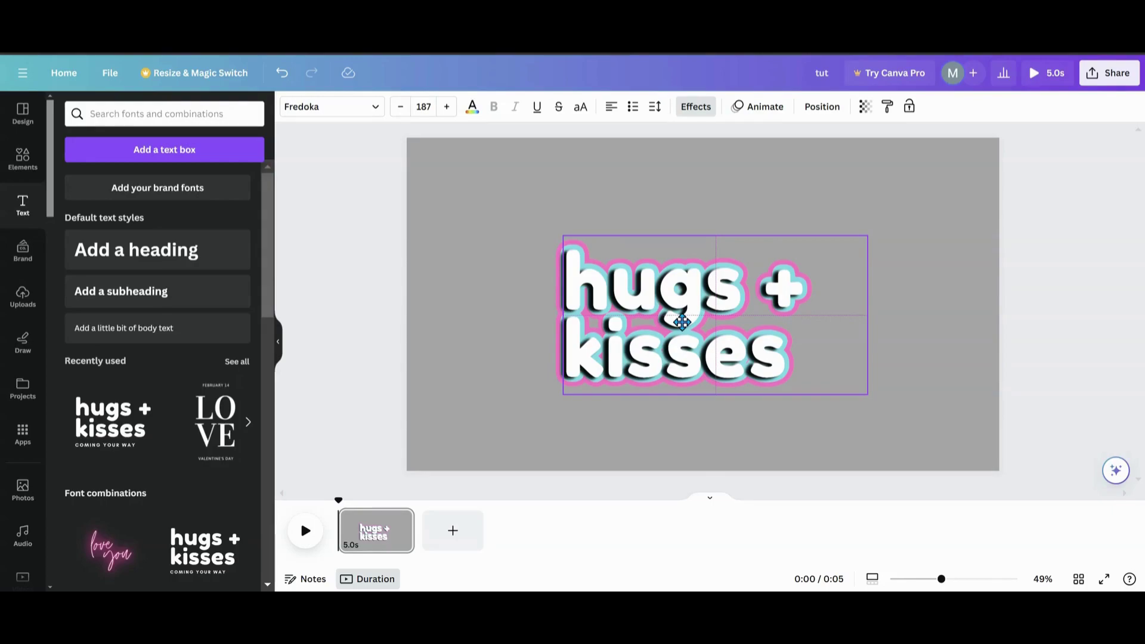
{"action": "left_click_drag", "start_coordinate": [681, 322], "coordinate": [682, 323]}
{"action": "left_click", "coordinate": [503, 357]}
{"action": "left_click", "coordinate": [617, 356]}
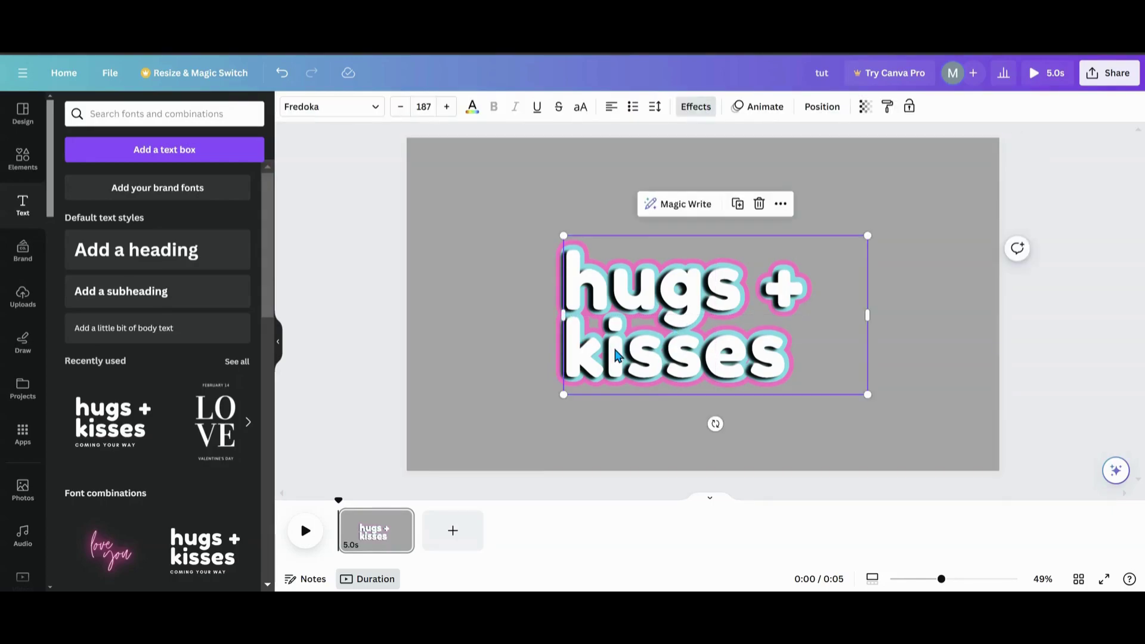
{"action": "left_click_drag", "start_coordinate": [617, 356], "coordinate": [616, 356]}
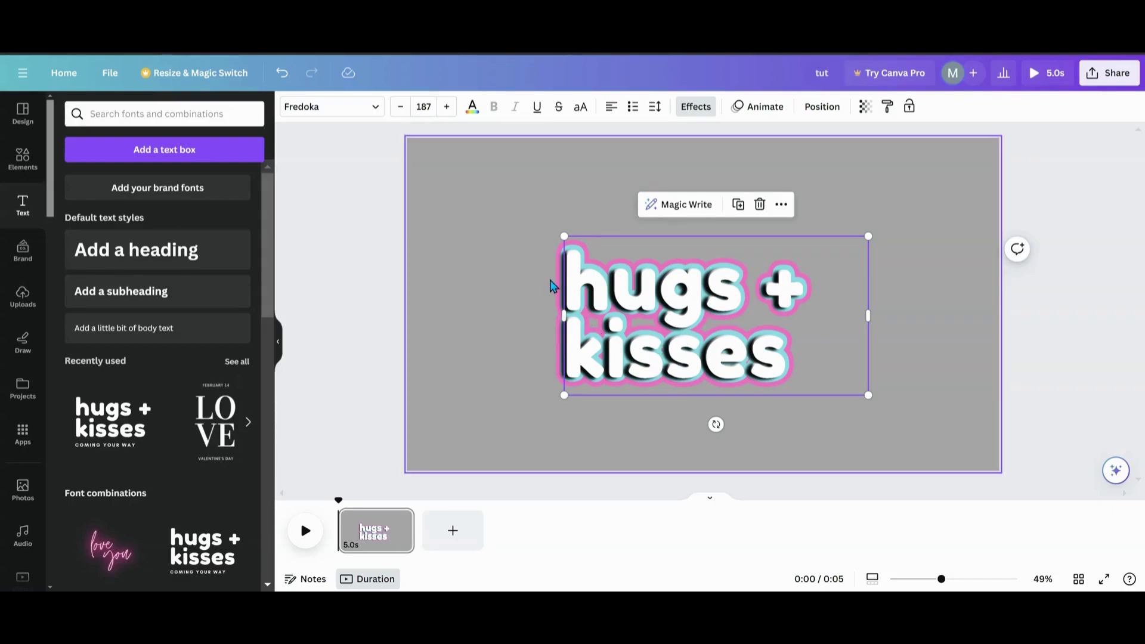
Via Layers, lower the second copy's shadow transparency and increase its blur slightly.
{"action": "left_click", "coordinate": [528, 253]}
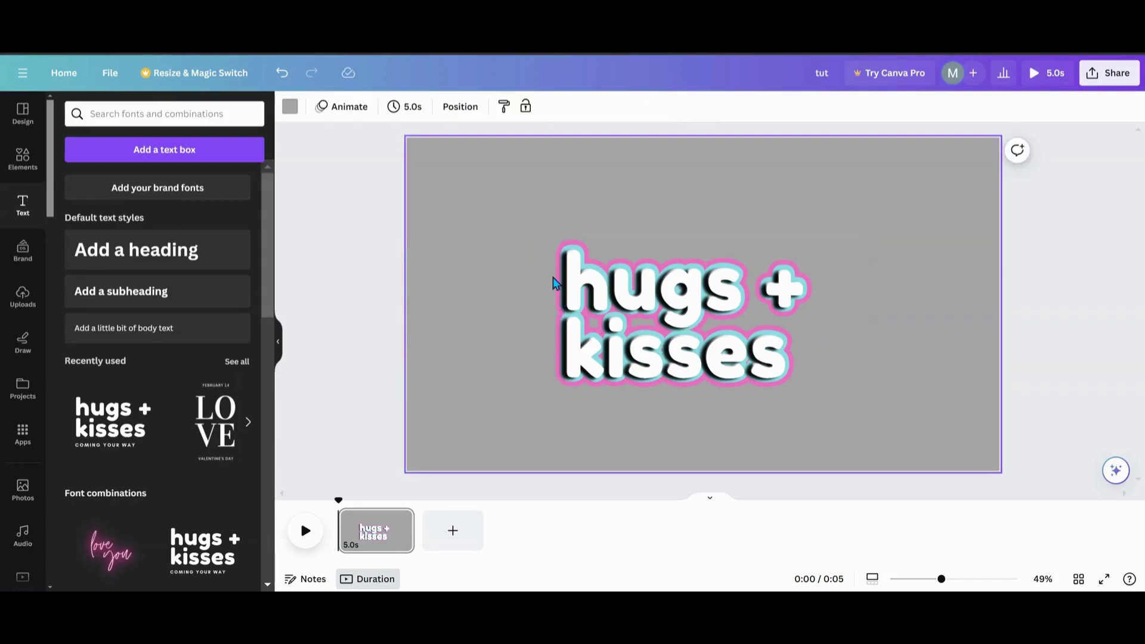
{"action": "left_click", "coordinate": [460, 107]}
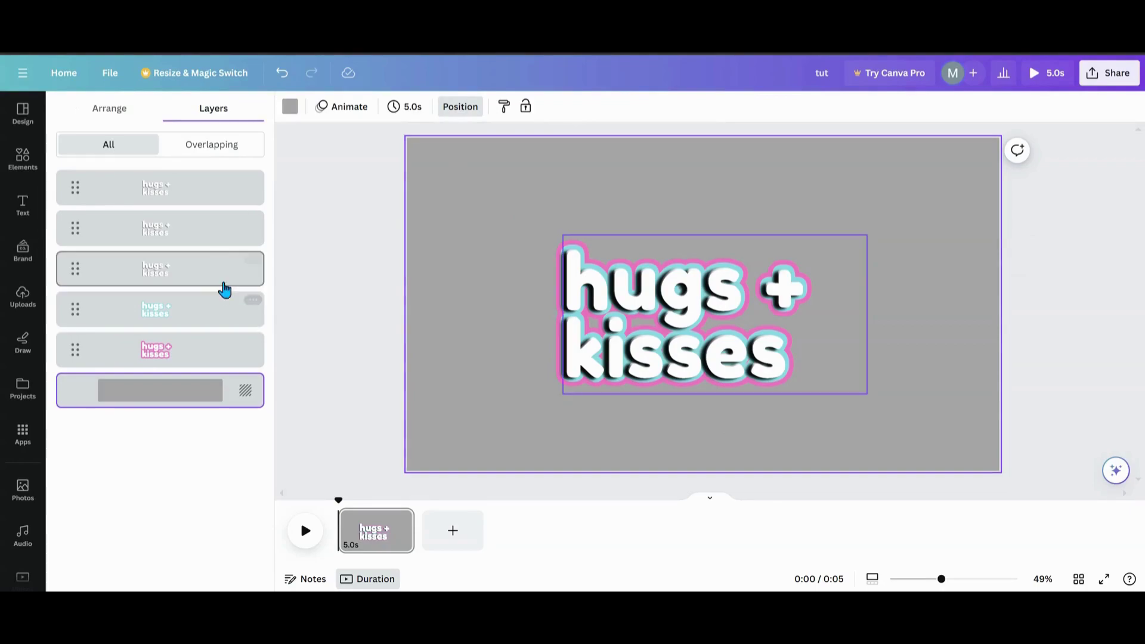
{"action": "left_click", "coordinate": [193, 243]}
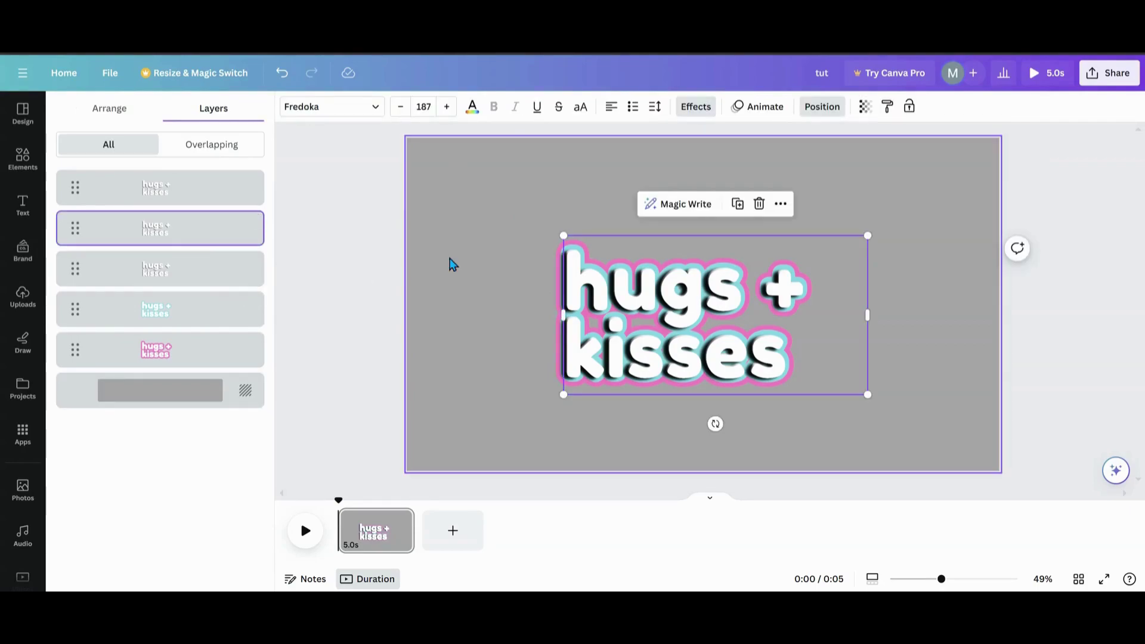
{"action": "left_click", "coordinate": [708, 114]}
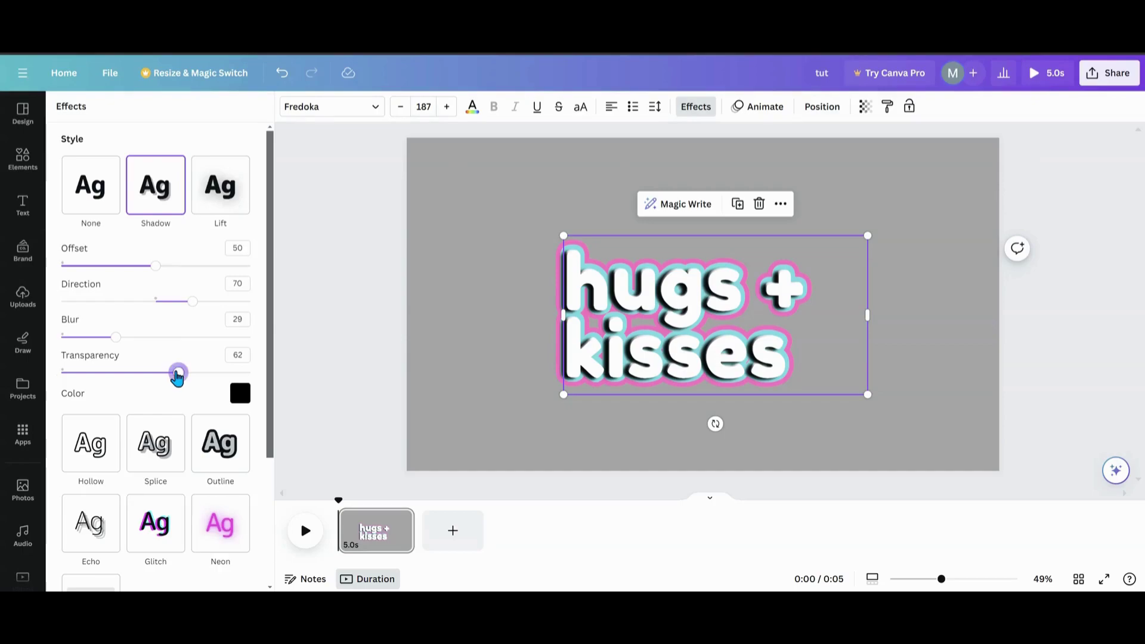
{"action": "left_click_drag", "start_coordinate": [177, 376], "coordinate": [136, 376]}
{"action": "left_click_drag", "start_coordinate": [111, 339], "coordinate": [121, 338]}
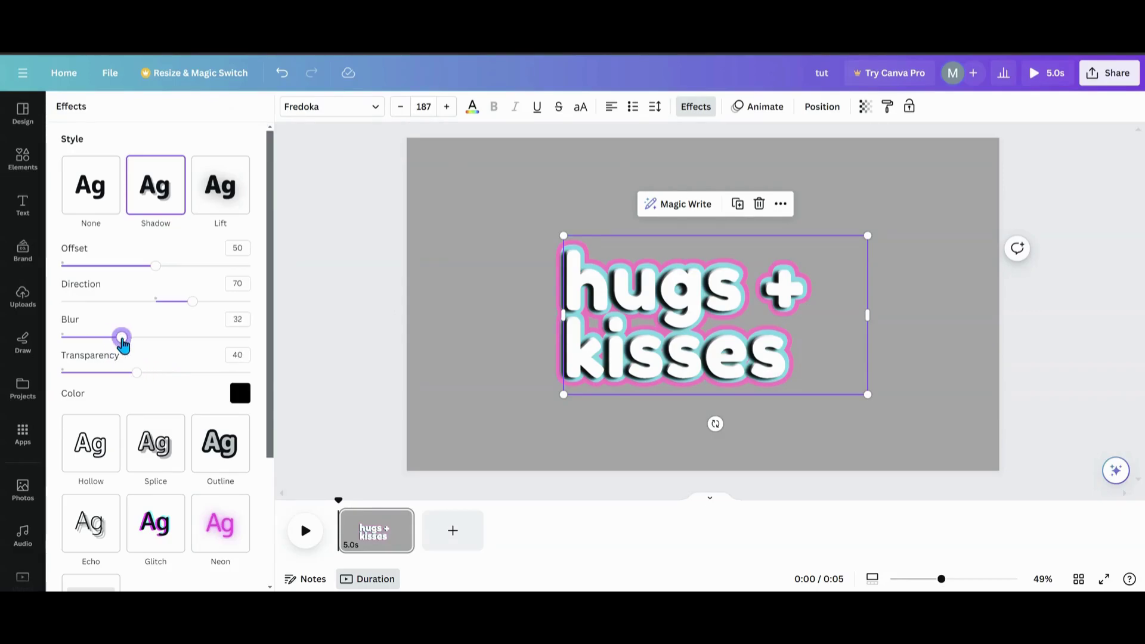
{"action": "left_click", "coordinate": [445, 397]}
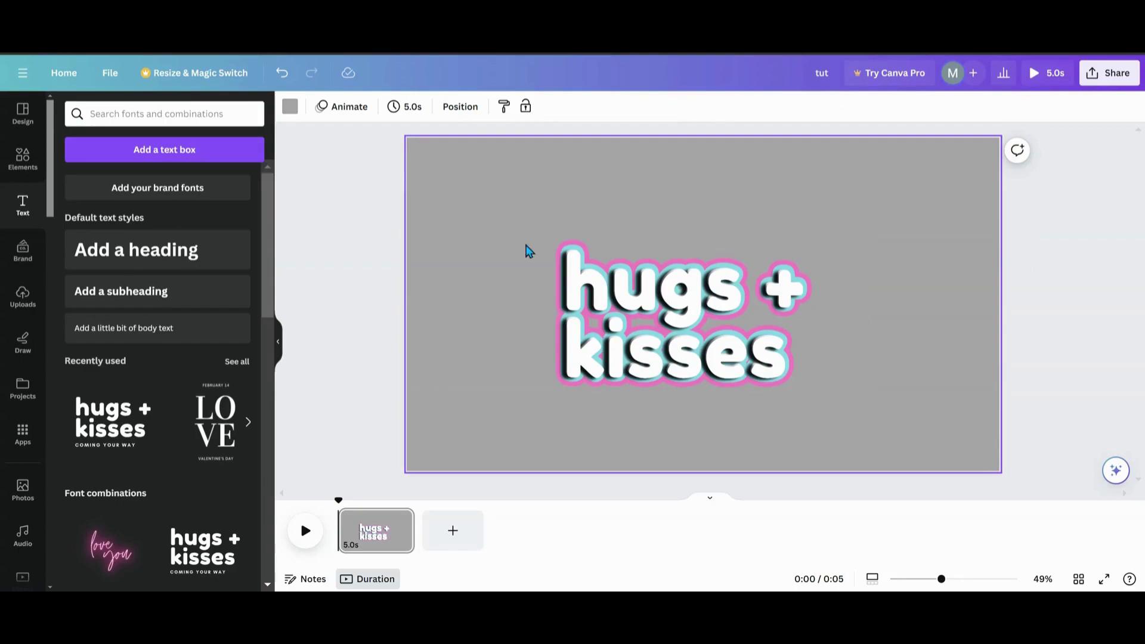
Set the top copy's shadow to blur 56, direction 77 and transparency 40.
{"action": "left_click", "coordinate": [577, 300]}
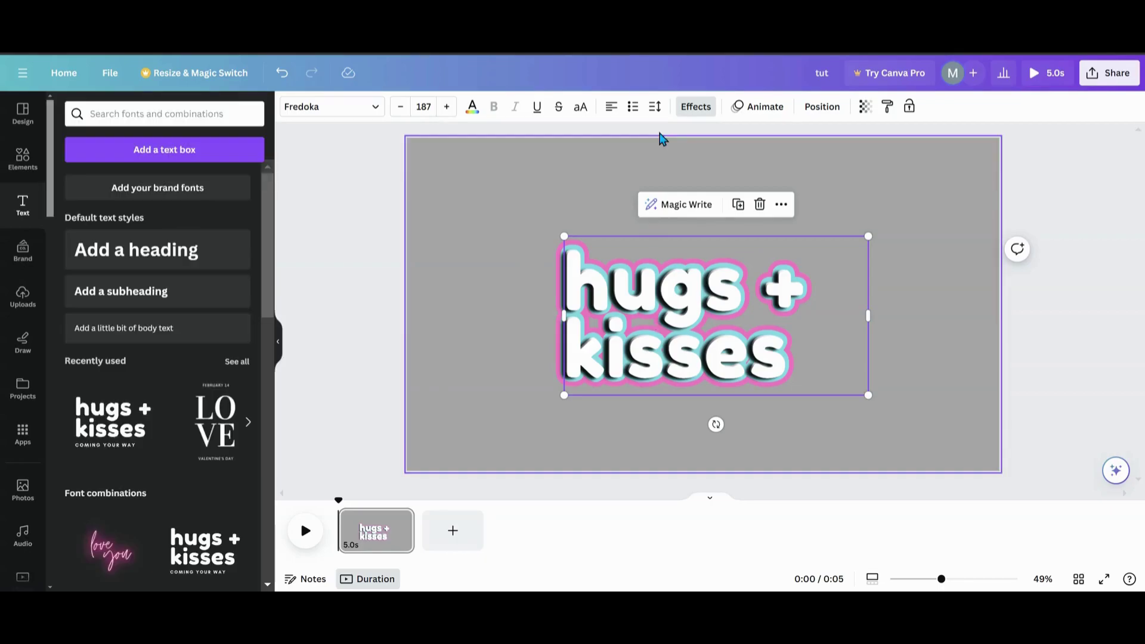
{"action": "left_click", "coordinate": [819, 113]}
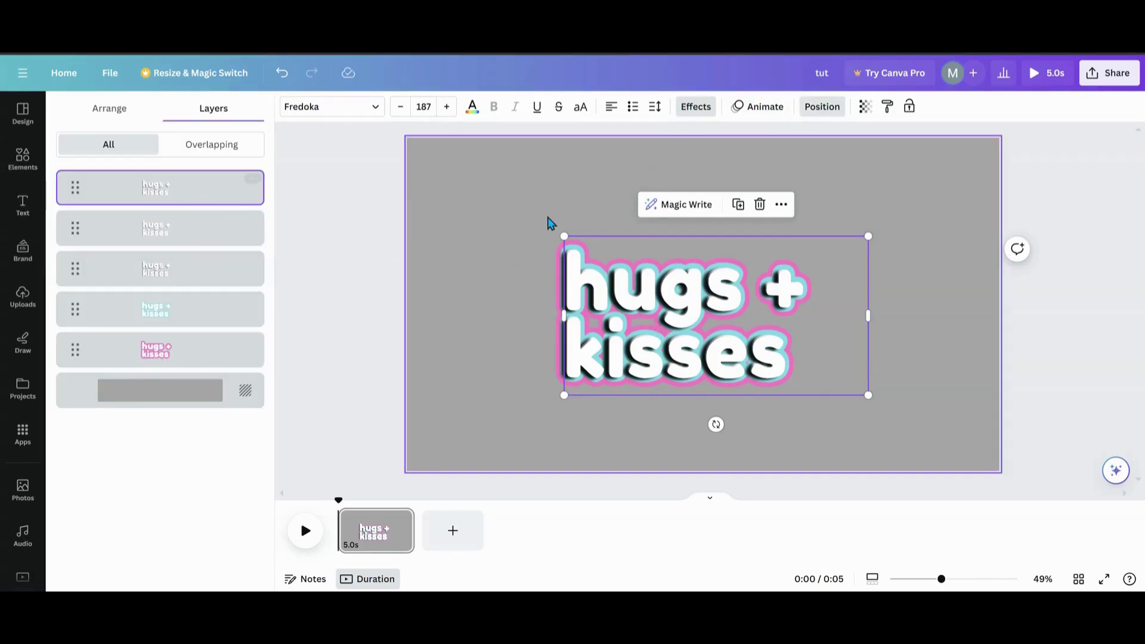
{"action": "left_click", "coordinate": [696, 113]}
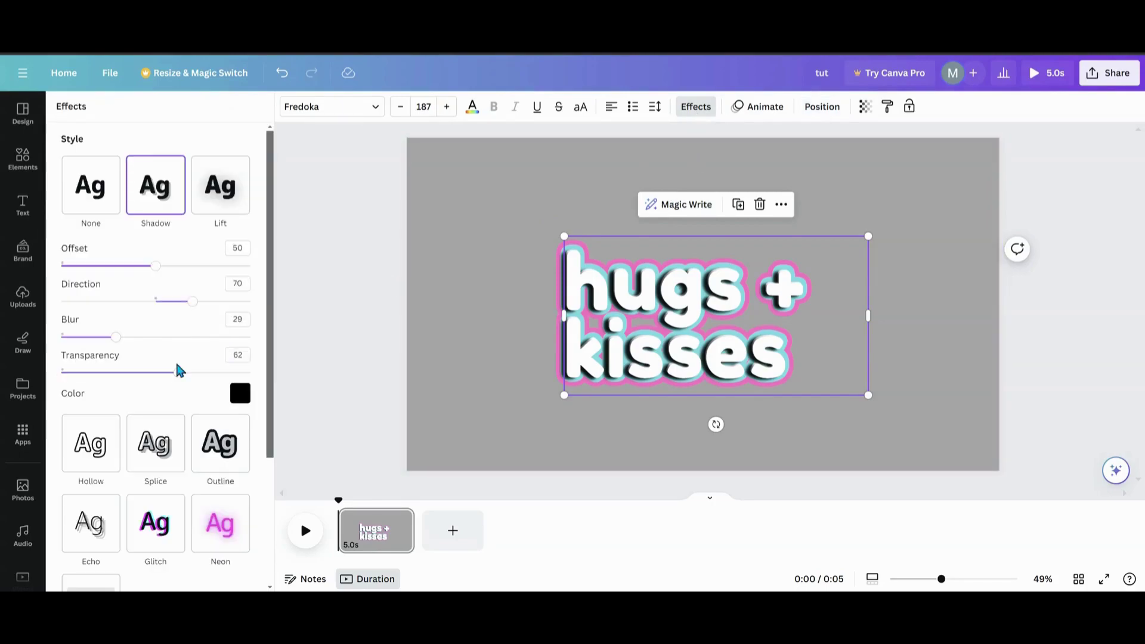
{"action": "left_click_drag", "start_coordinate": [116, 338], "coordinate": [152, 338]}
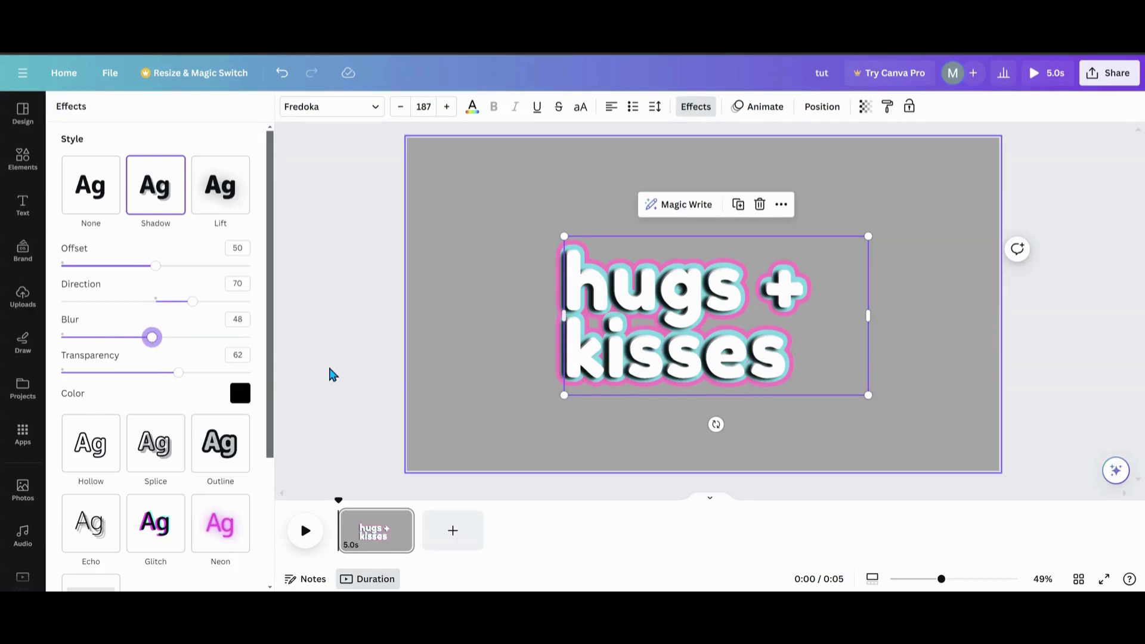
{"action": "left_click_drag", "start_coordinate": [154, 335], "coordinate": [197, 306]}
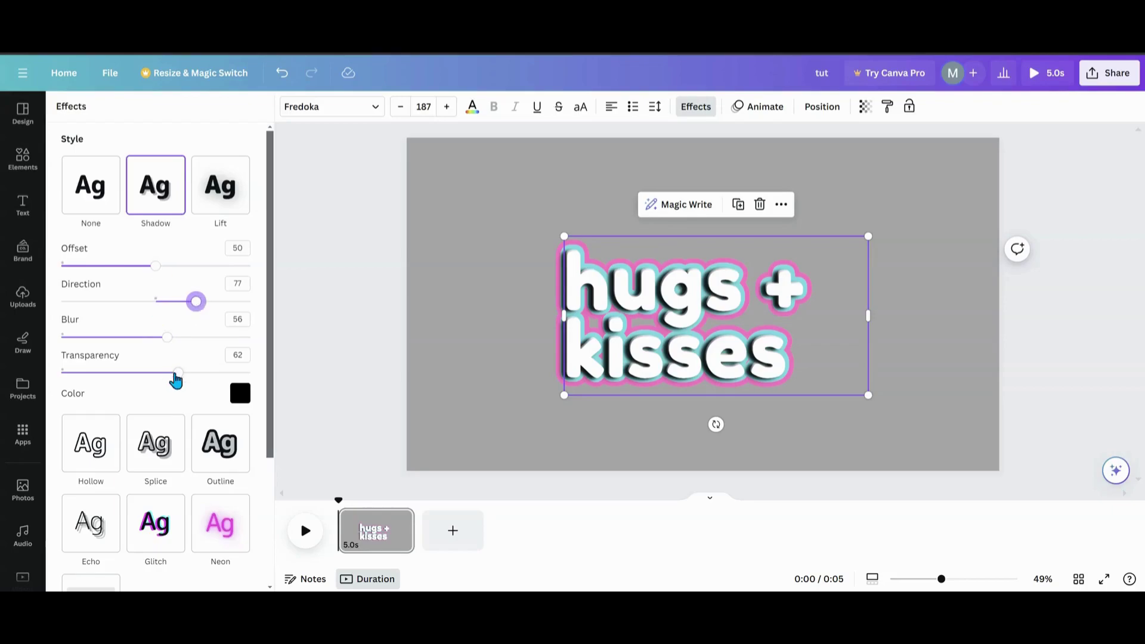
{"action": "left_click_drag", "start_coordinate": [178, 373], "coordinate": [144, 372]}
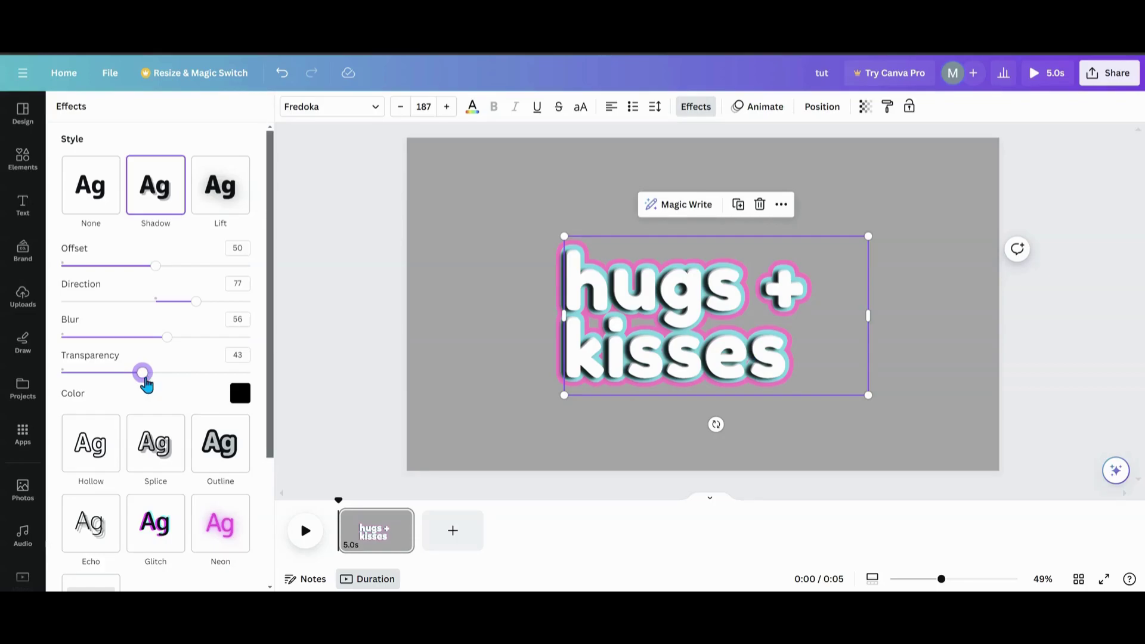
{"action": "left_click_drag", "start_coordinate": [143, 384], "coordinate": [138, 385]}
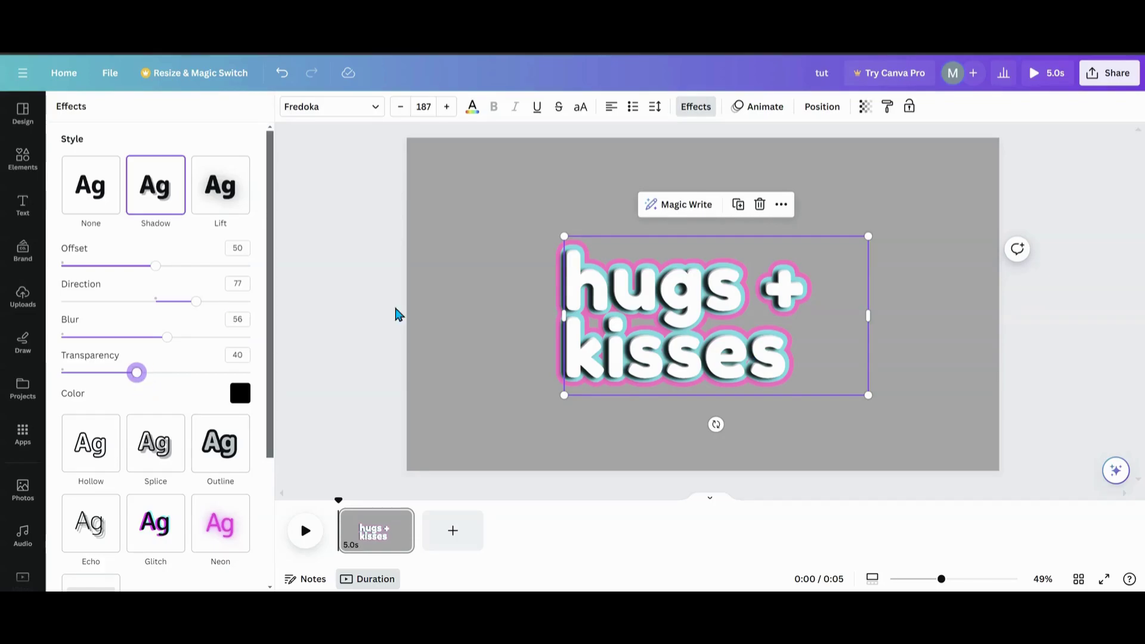
Duplicate the heading once more and align the copy exactly over the original.
{"action": "left_click", "coordinate": [473, 358]}
{"action": "left_click", "coordinate": [626, 340]}
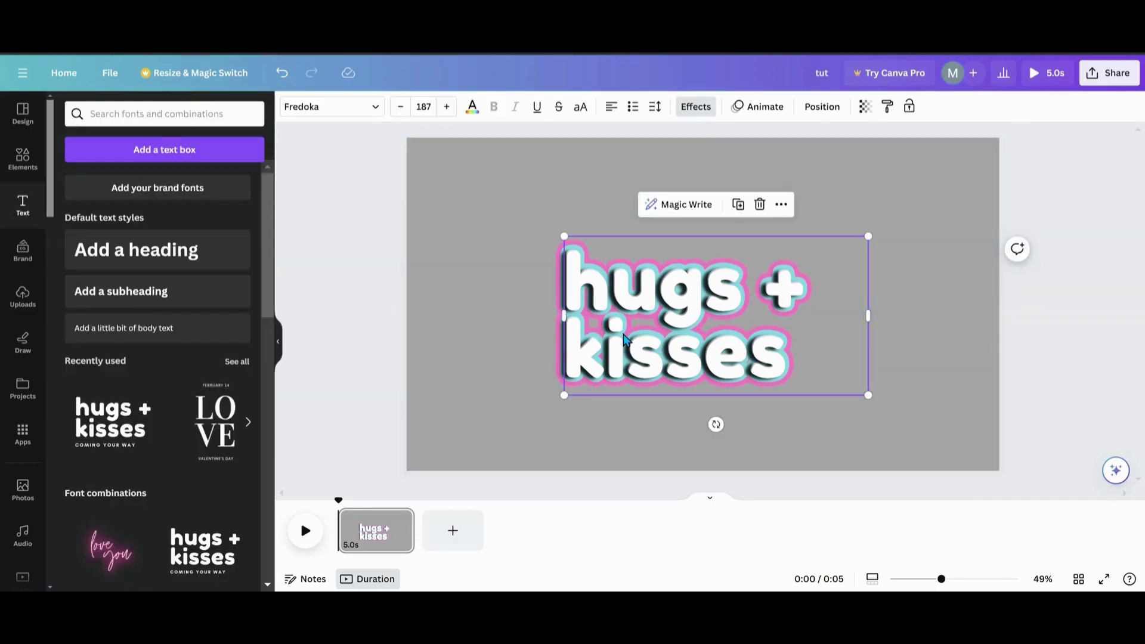
{"action": "left_click", "coordinate": [738, 205]}
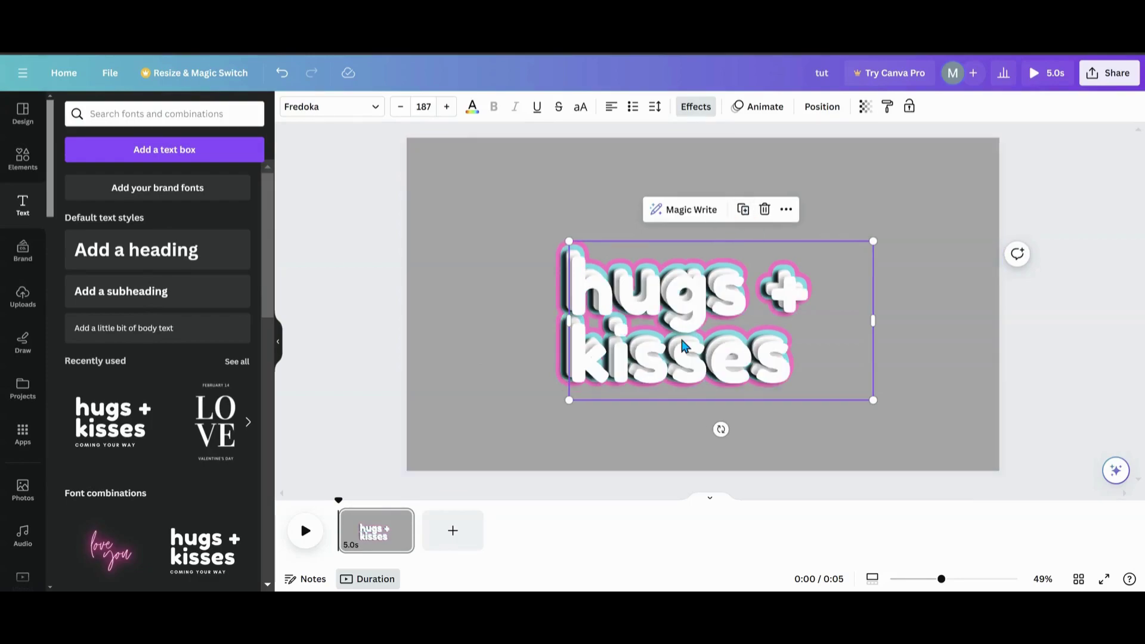
{"action": "left_click_drag", "start_coordinate": [681, 340], "coordinate": [678, 336]}
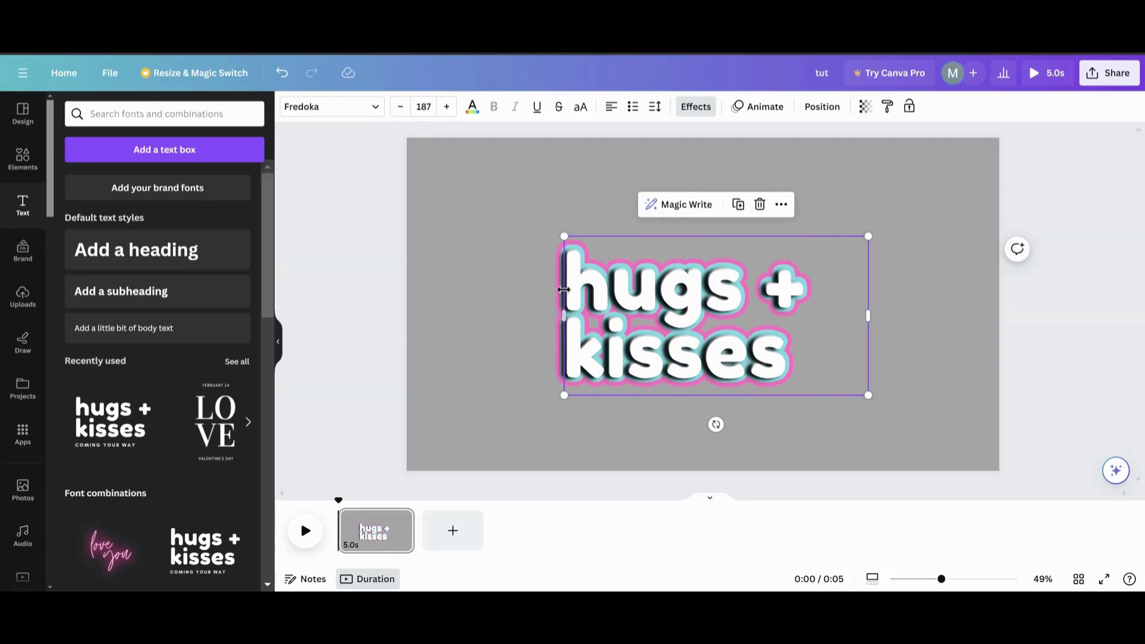
Open the Layers list showing six stacked text copies and select the pink layer.
{"action": "double_click", "coordinate": [610, 360]}
{"action": "left_click", "coordinate": [557, 378]}
{"action": "left_click", "coordinate": [603, 357]}
{"action": "key", "text": "Escape"}
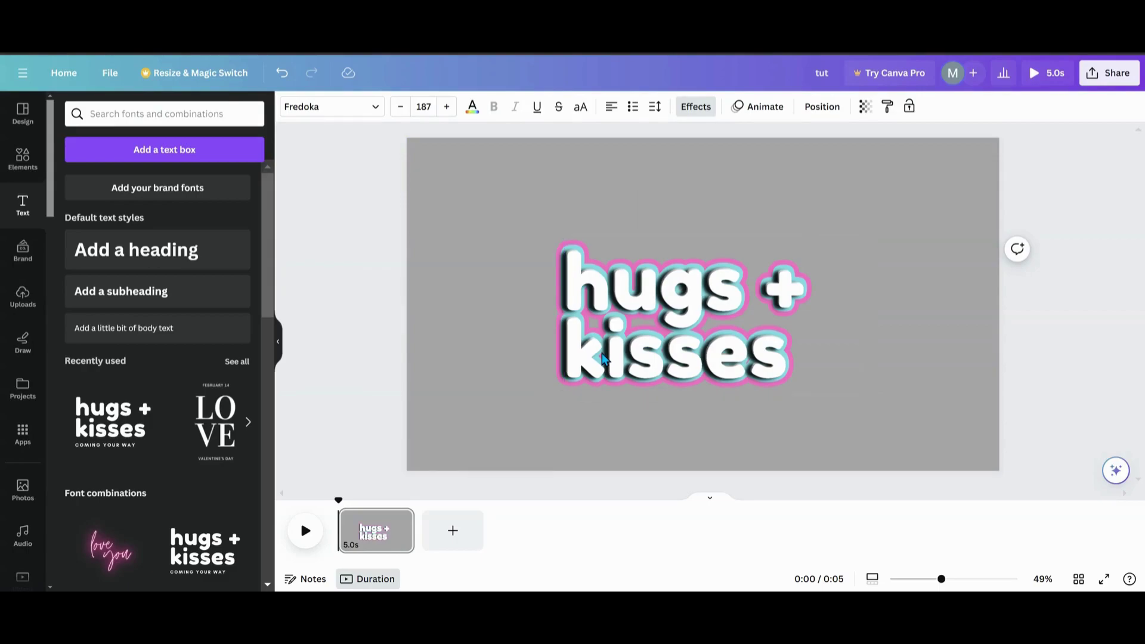
{"action": "left_click", "coordinate": [603, 355]}
{"action": "key", "text": "Escape"}
{"action": "left_click", "coordinate": [602, 353]}
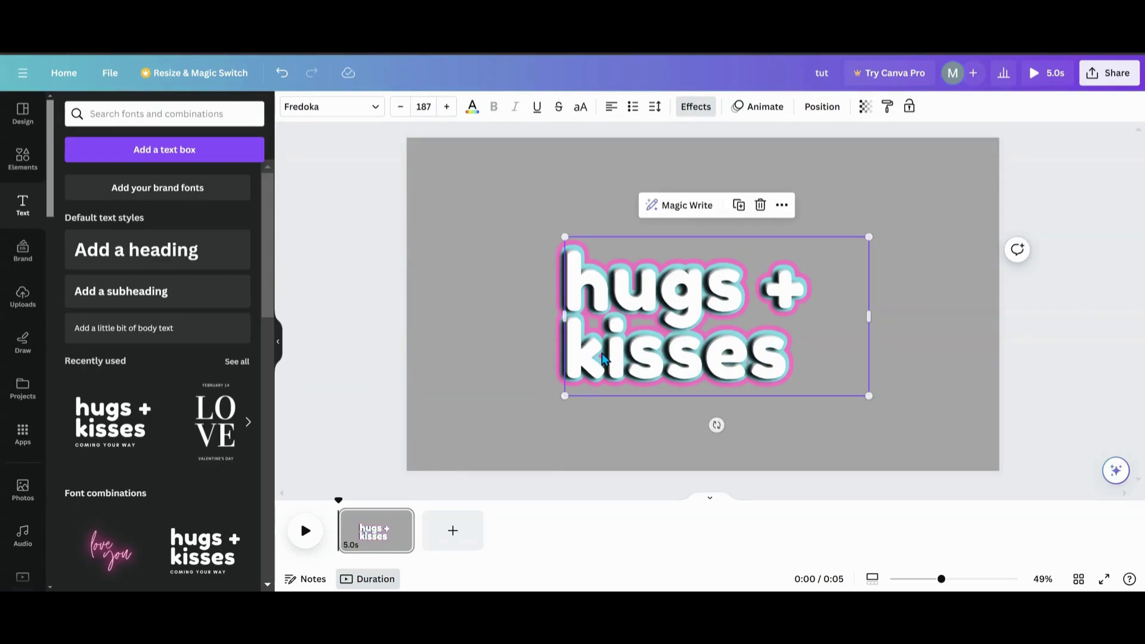
{"action": "left_click", "coordinate": [481, 422]}
{"action": "left_click", "coordinate": [602, 354]}
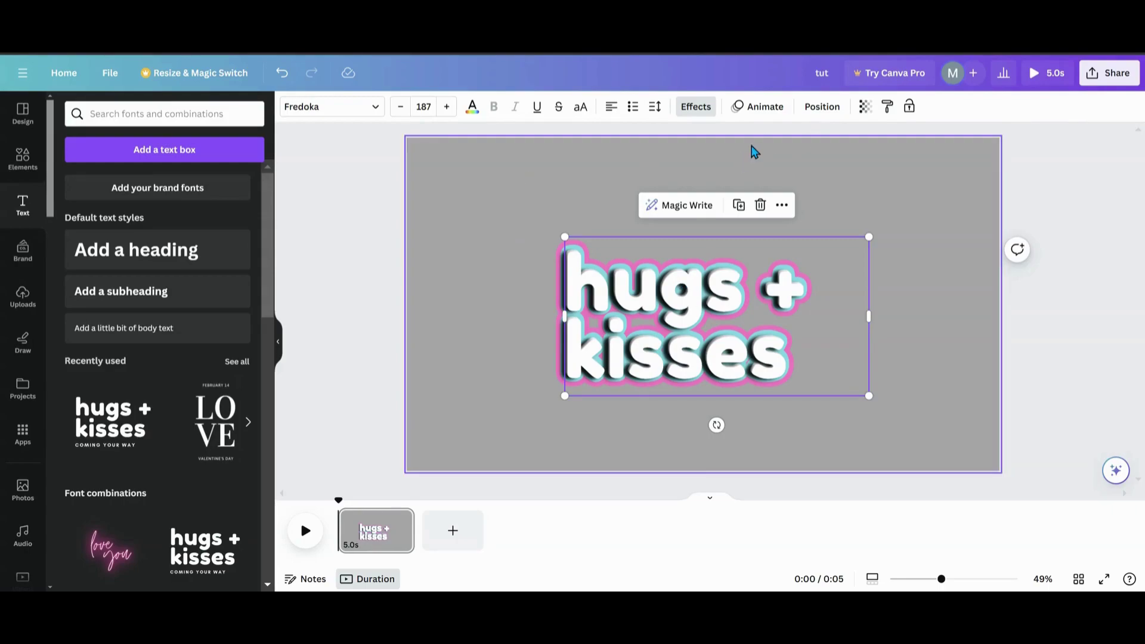
{"action": "left_click", "coordinate": [808, 109]}
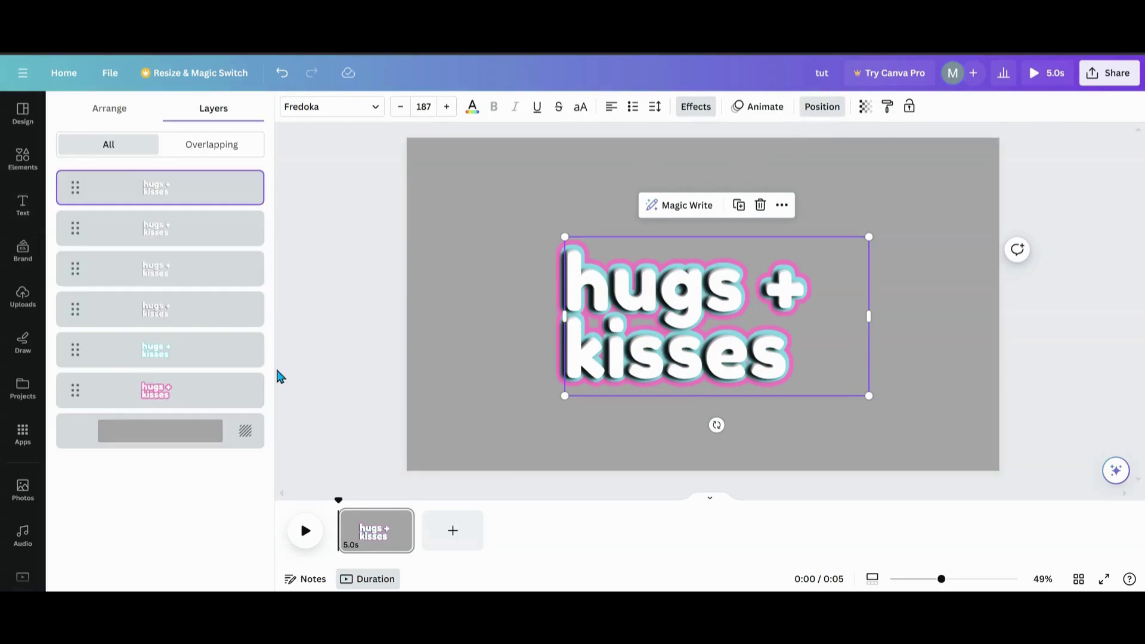
{"action": "left_click", "coordinate": [205, 392]}
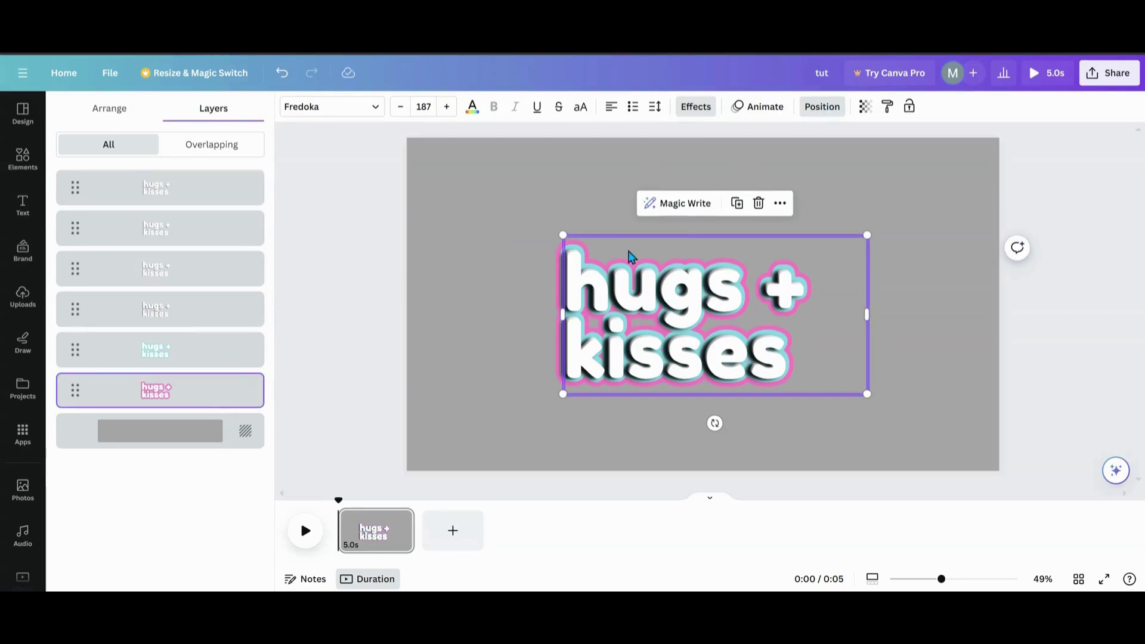
{"action": "left_click", "coordinate": [519, 307]}
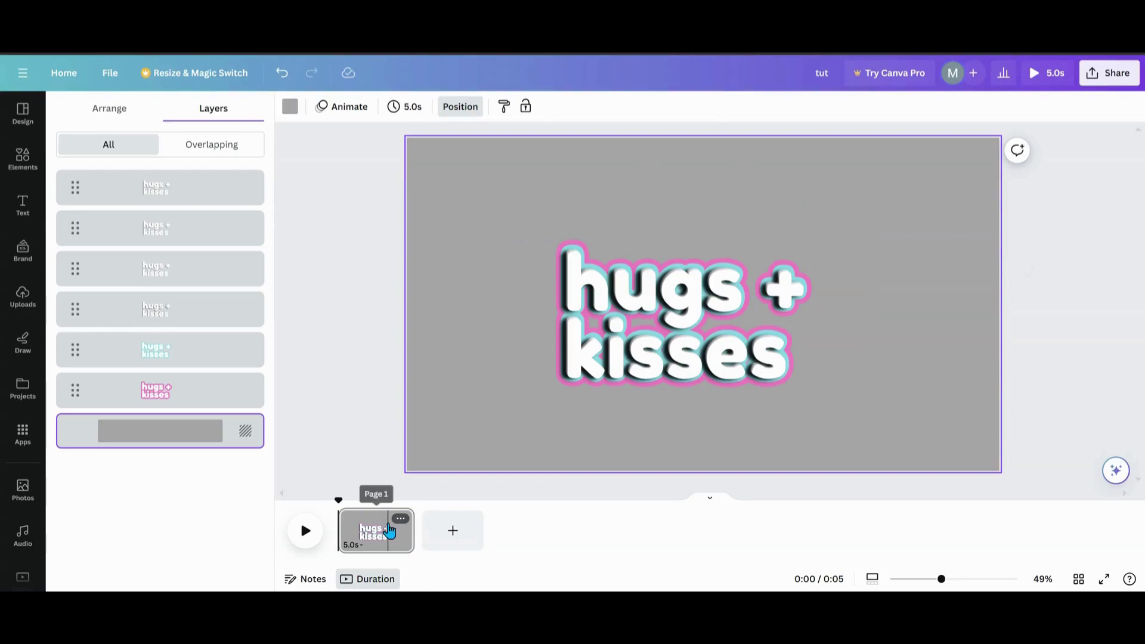
Duplicate page 1, then delete the pink- and cyan-outlined text layers on page 2.
{"action": "left_click", "coordinate": [402, 521]}
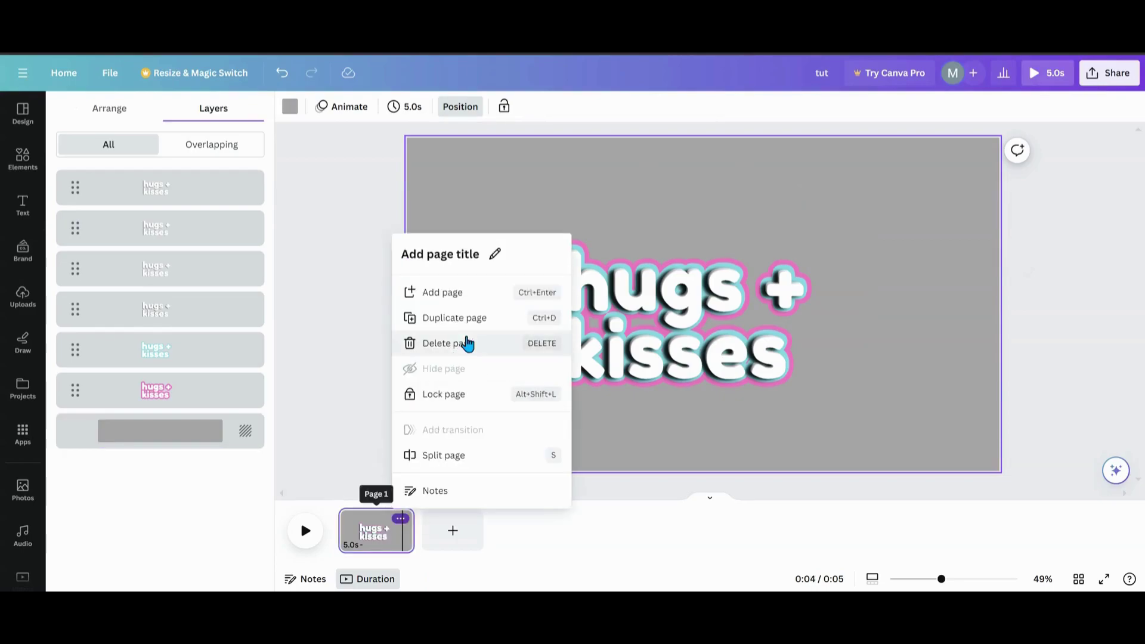
{"action": "left_click", "coordinate": [463, 332]}
{"action": "left_click", "coordinate": [251, 385]}
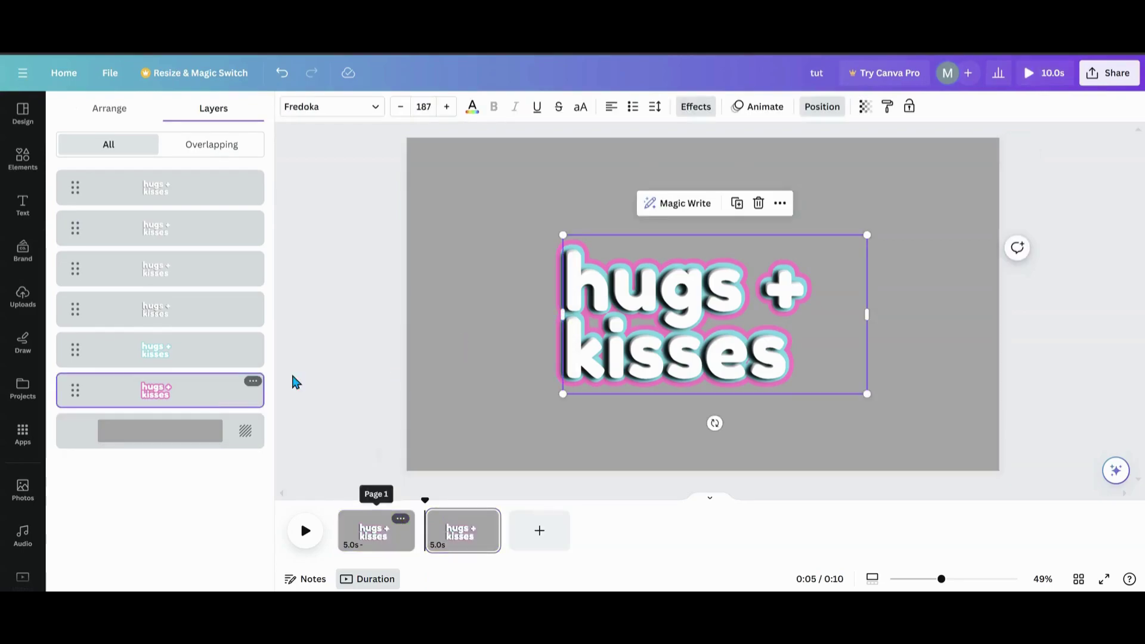
{"action": "left_click", "coordinate": [759, 203]}
{"action": "left_click", "coordinate": [192, 358]}
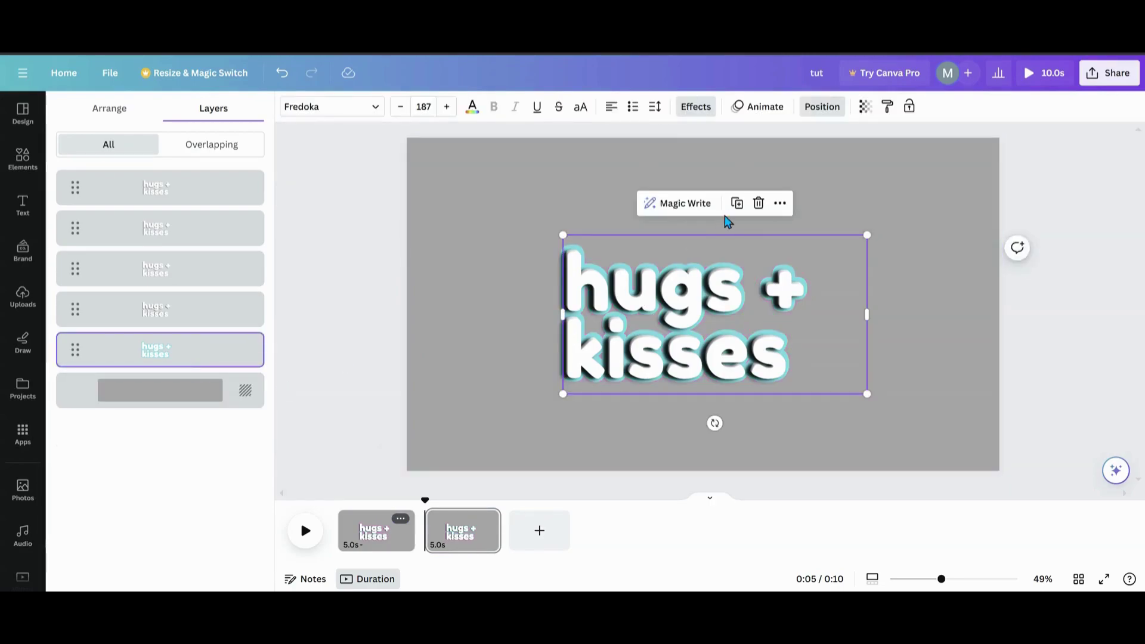
{"action": "left_click", "coordinate": [758, 204]}
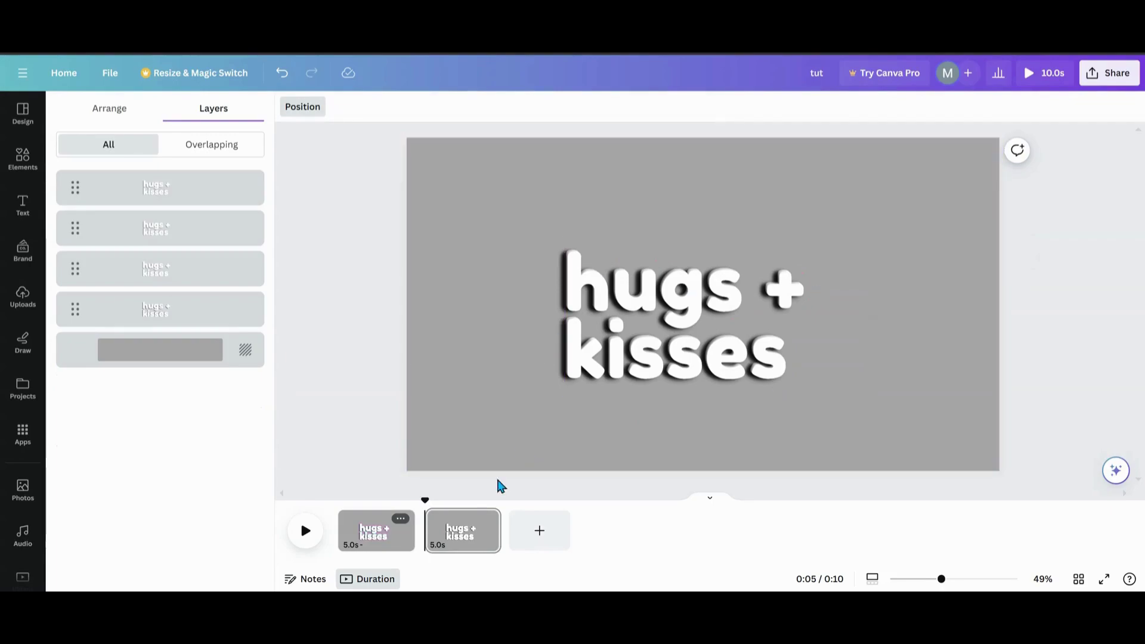
Return to page 1 and search the Elements library for 'splash'.
{"action": "left_click", "coordinate": [383, 540]}
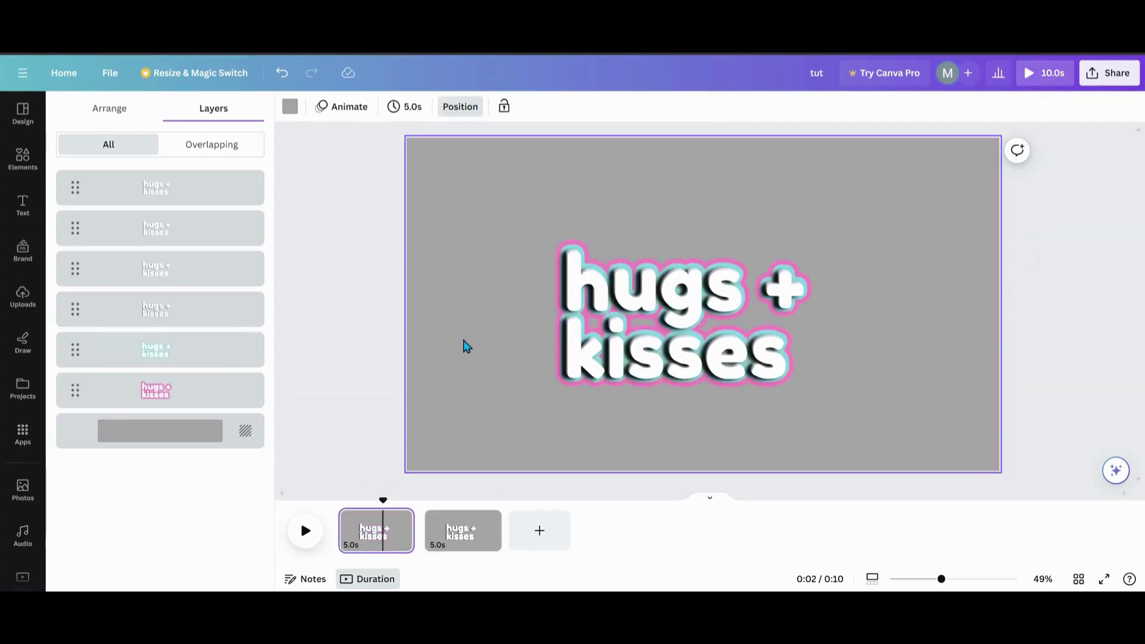
{"action": "left_click", "coordinate": [24, 161]}
{"action": "left_click", "coordinate": [152, 116]}
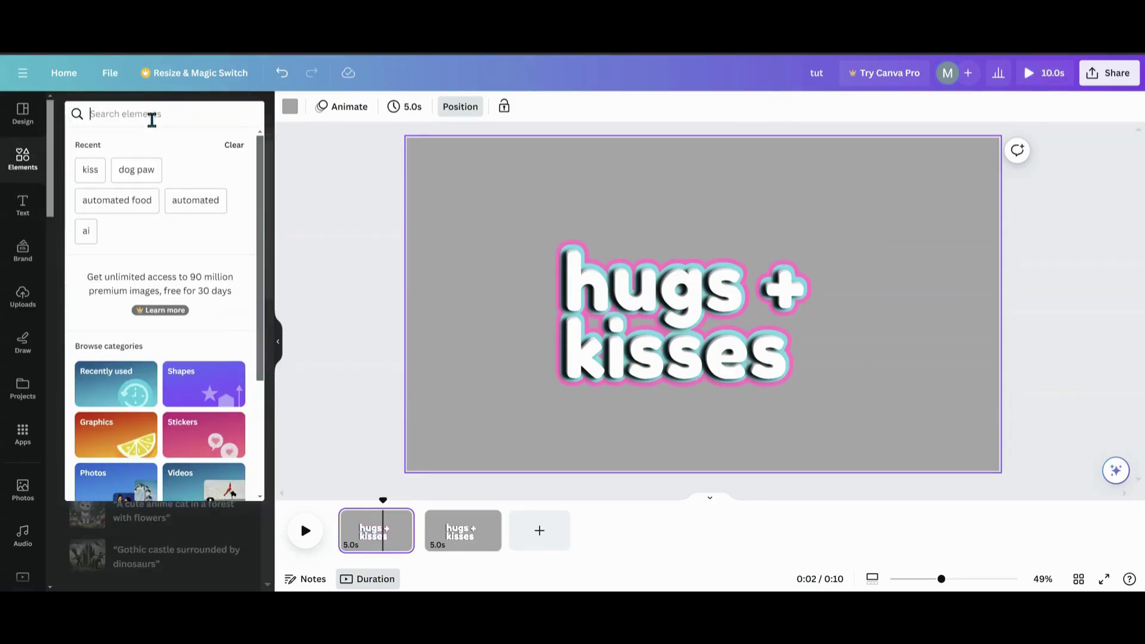
{"action": "type", "text": "spl"}
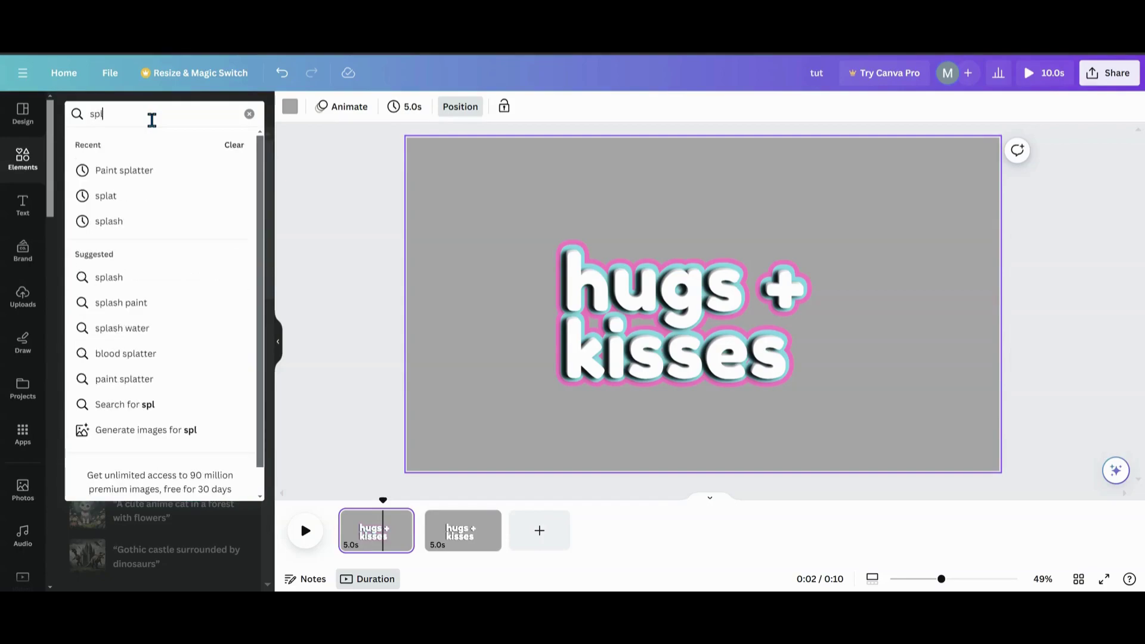
{"action": "type", "text": "ash"}
{"action": "key", "text": "Return"}
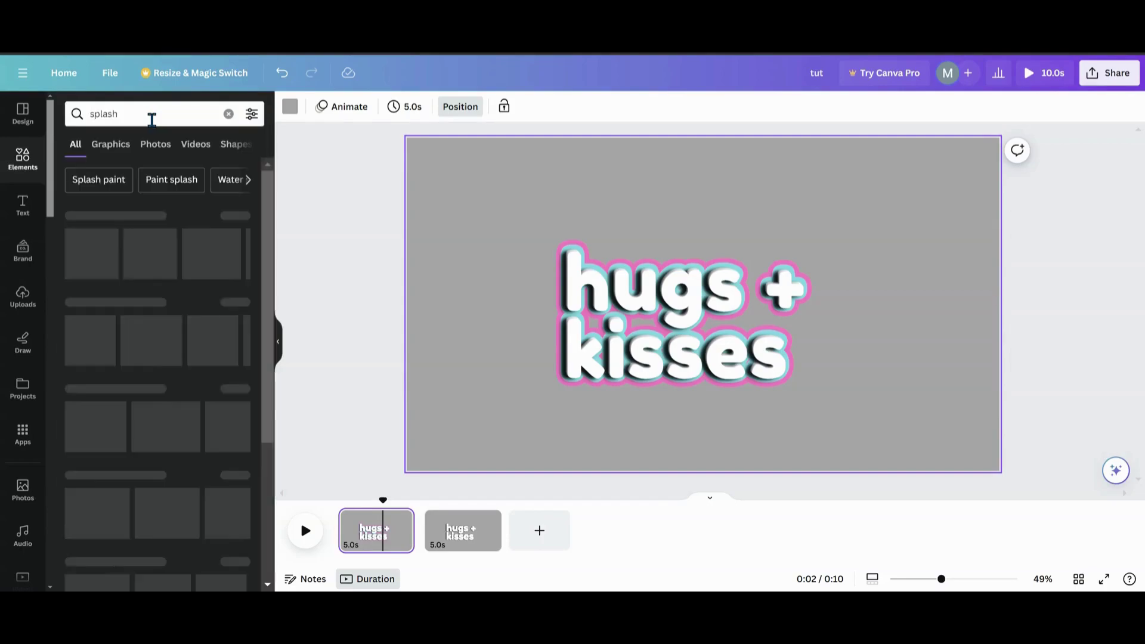
Add a black splat graphic from the splash results and place it over 'hugs'.
{"action": "left_click", "coordinate": [227, 218]}
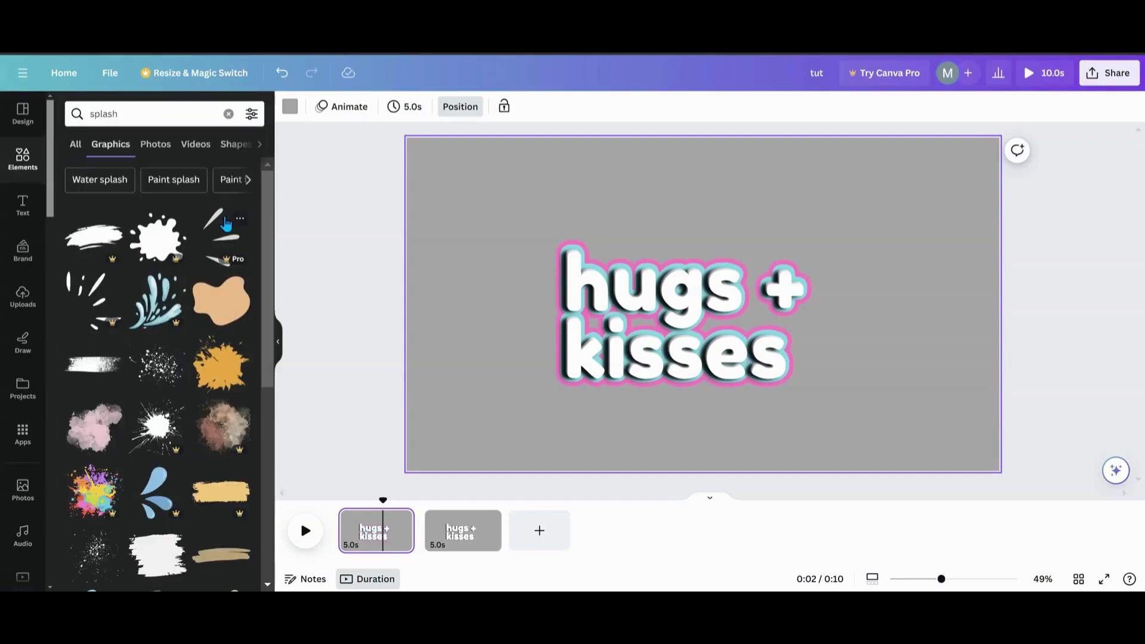
{"action": "scroll", "coordinate": [176, 399], "scroll_direction": "down", "scroll_amount": 2}
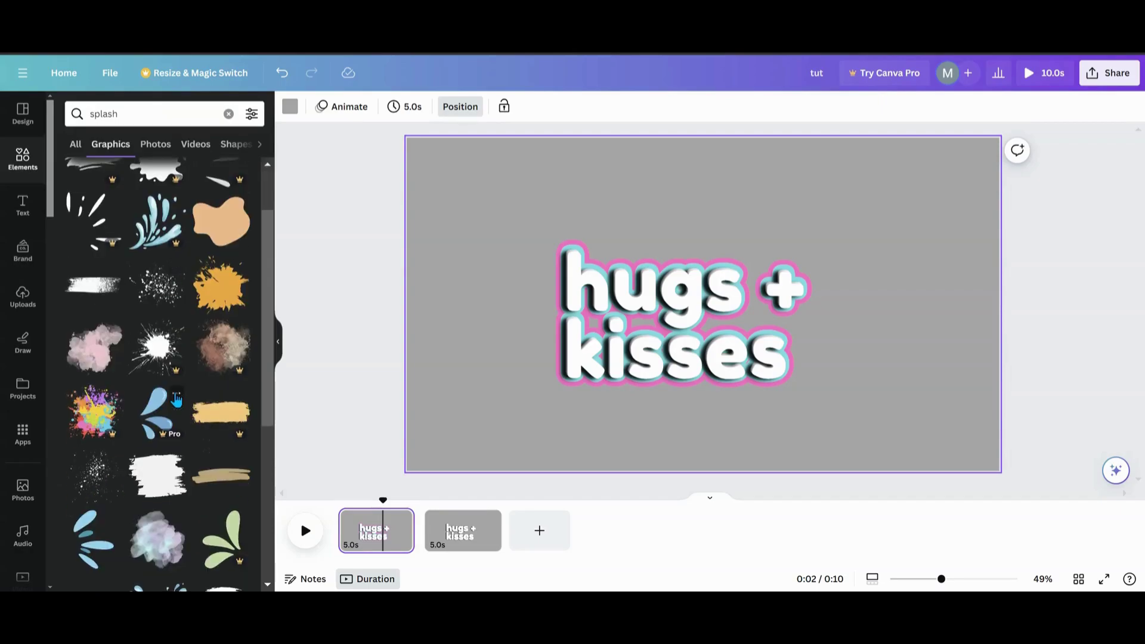
{"action": "scroll", "coordinate": [115, 425], "scroll_direction": "up", "scroll_amount": 2}
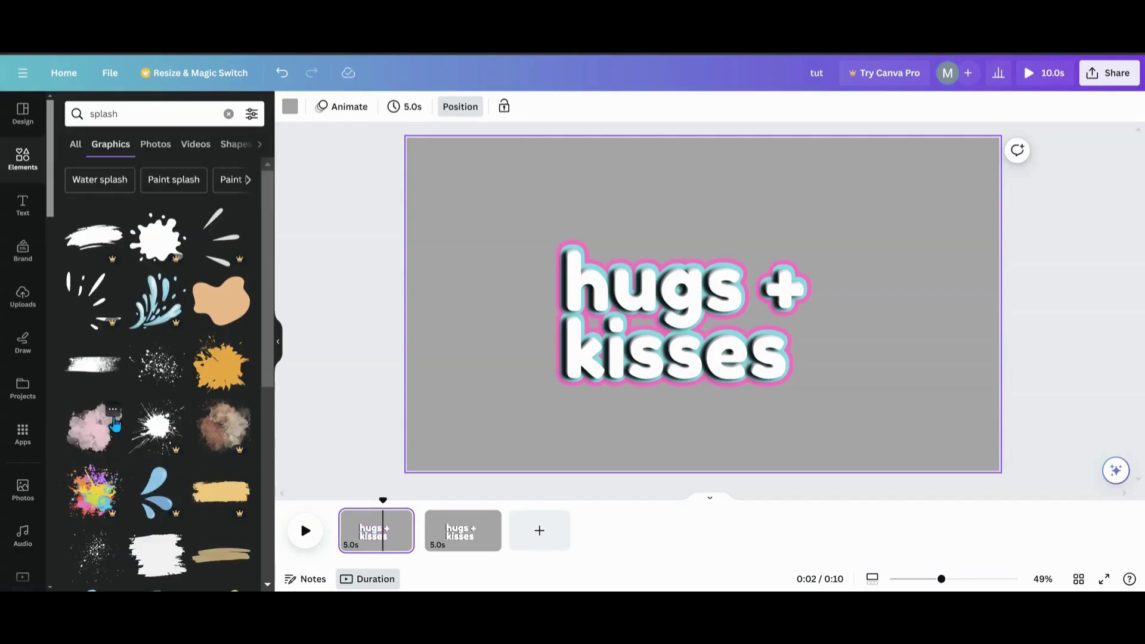
{"action": "scroll", "coordinate": [115, 424], "scroll_direction": "down", "scroll_amount": 8}
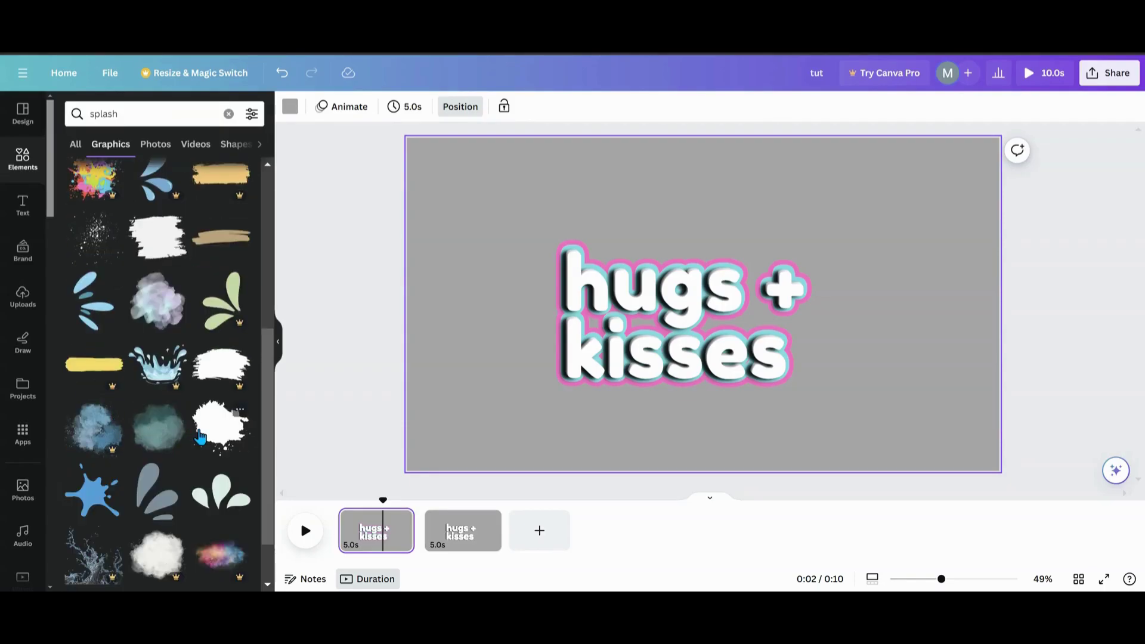
{"action": "scroll", "coordinate": [200, 437], "scroll_direction": "down", "scroll_amount": 4}
{"action": "scroll", "coordinate": [200, 438], "scroll_direction": "down", "scroll_amount": 2}
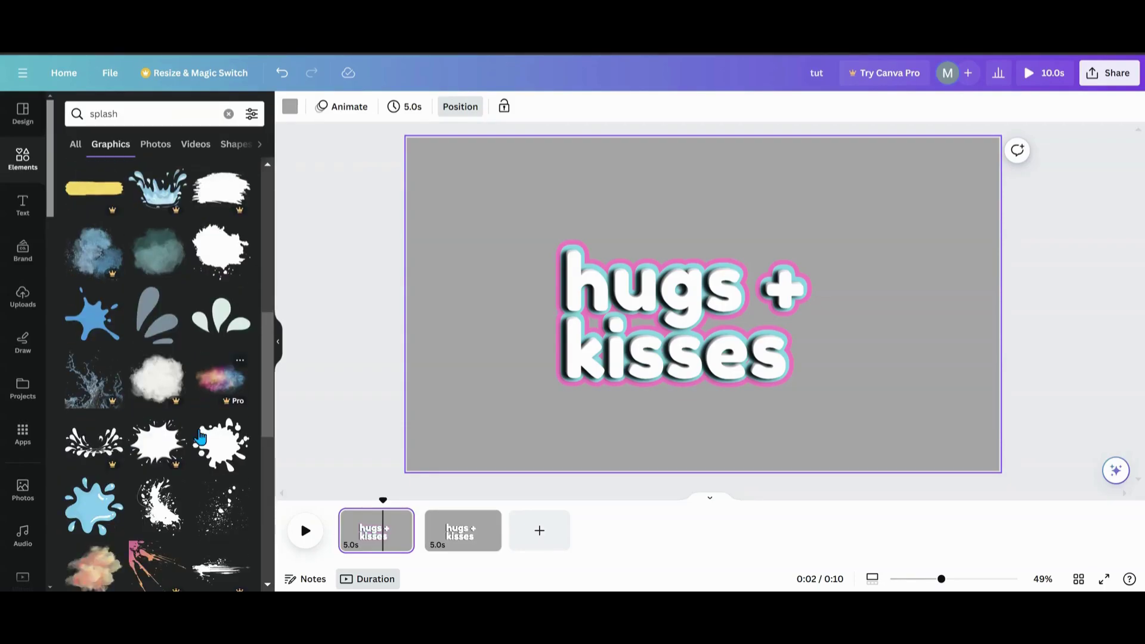
{"action": "left_click", "coordinate": [218, 396]}
{"action": "left_click_drag", "start_coordinate": [719, 300], "coordinate": [597, 271]}
Make the splash pink, move it behind the text layers, and enlarge it.
{"action": "left_click", "coordinate": [437, 114]}
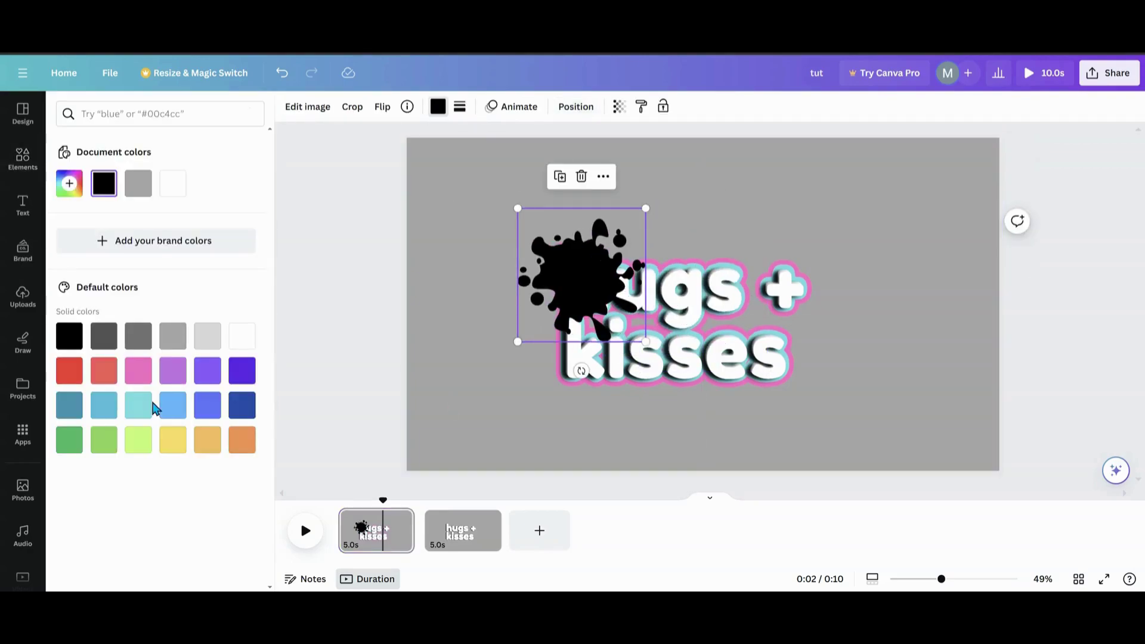
{"action": "left_click", "coordinate": [138, 371]}
{"action": "left_click_drag", "start_coordinate": [569, 273], "coordinate": [557, 274]}
{"action": "left_click", "coordinate": [576, 107]}
{"action": "left_click_drag", "start_coordinate": [220, 206], "coordinate": [209, 441]}
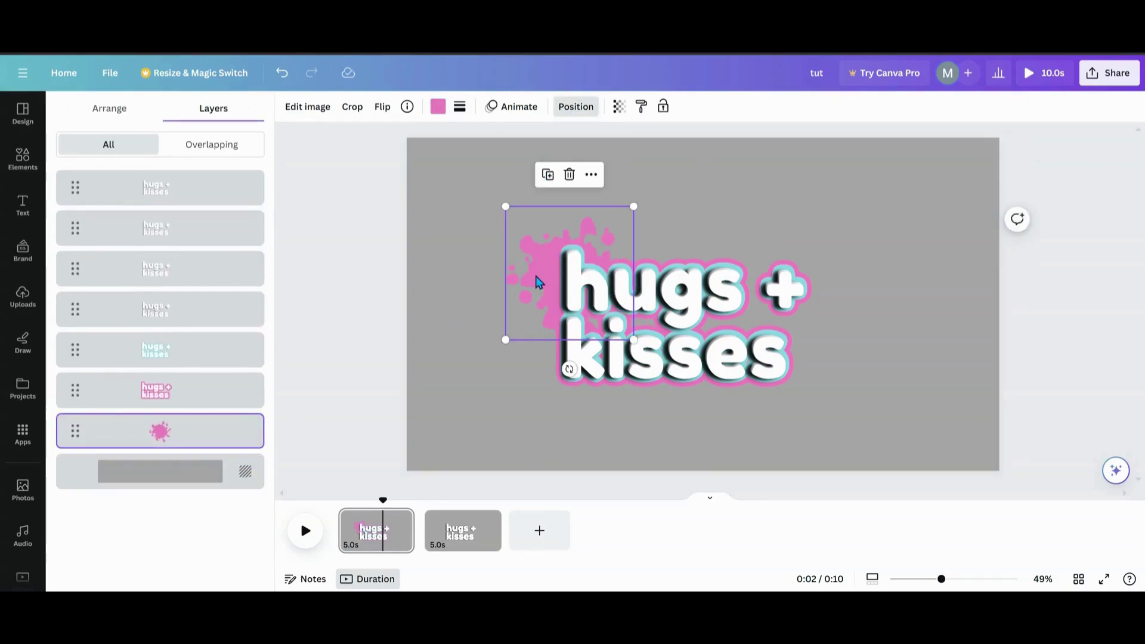
{"action": "left_click_drag", "start_coordinate": [537, 281], "coordinate": [532, 273]}
{"action": "left_click_drag", "start_coordinate": [628, 198], "coordinate": [695, 174]}
{"action": "left_click_drag", "start_coordinate": [609, 238], "coordinate": [595, 243]}
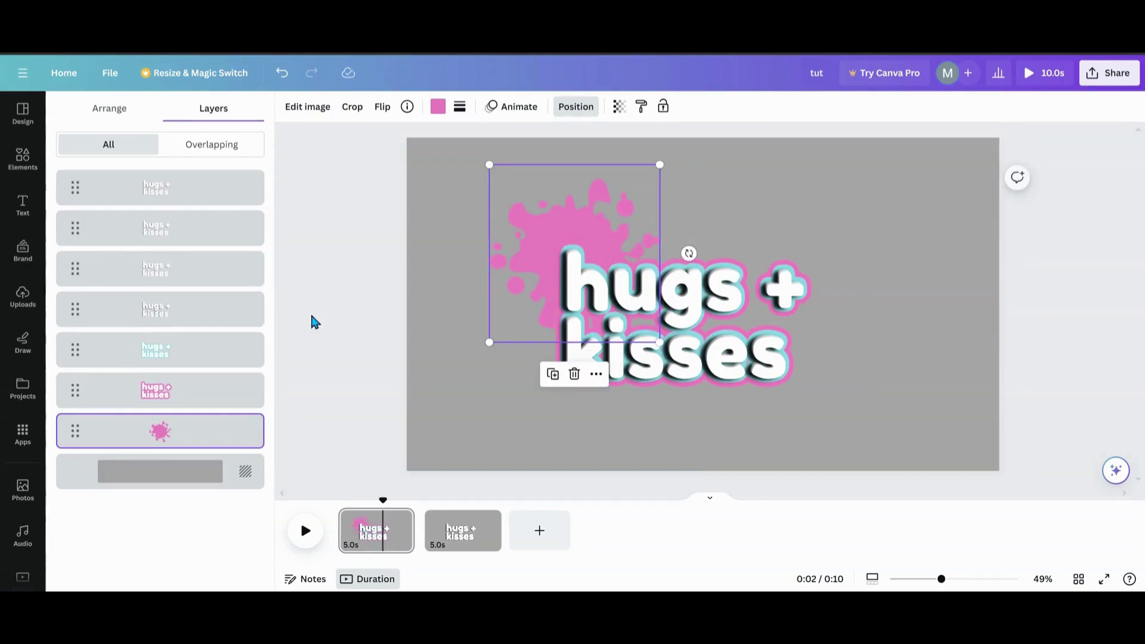
Duplicate the pink splash, recolour the copy light cyan, shrink it, and layer it behind the text.
{"action": "left_click", "coordinate": [554, 376]}
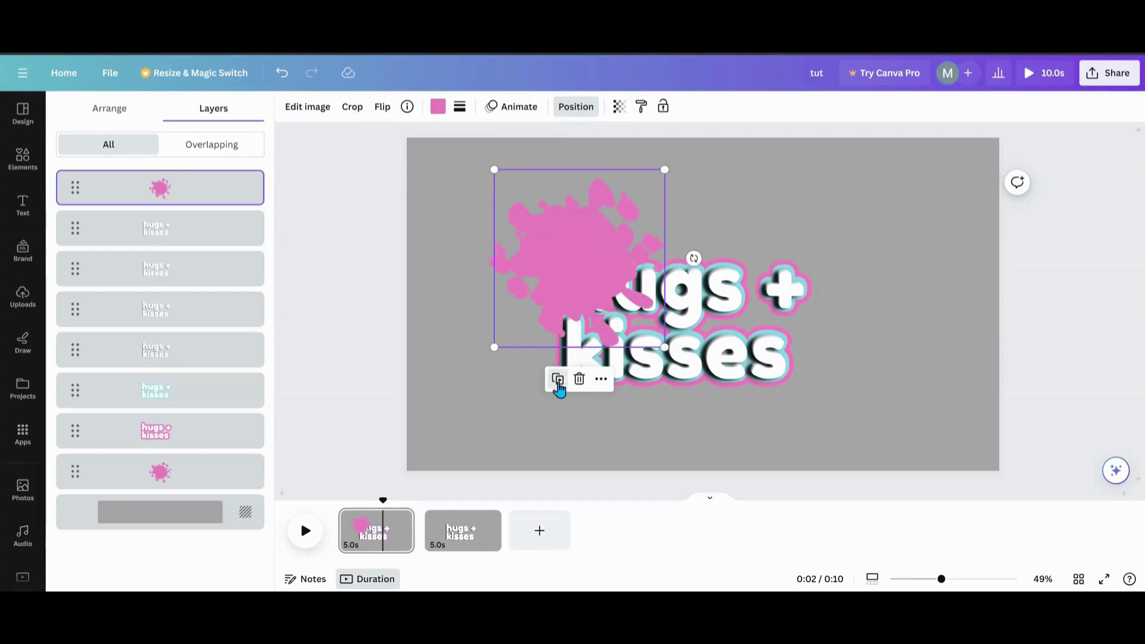
{"action": "left_click", "coordinate": [436, 106]}
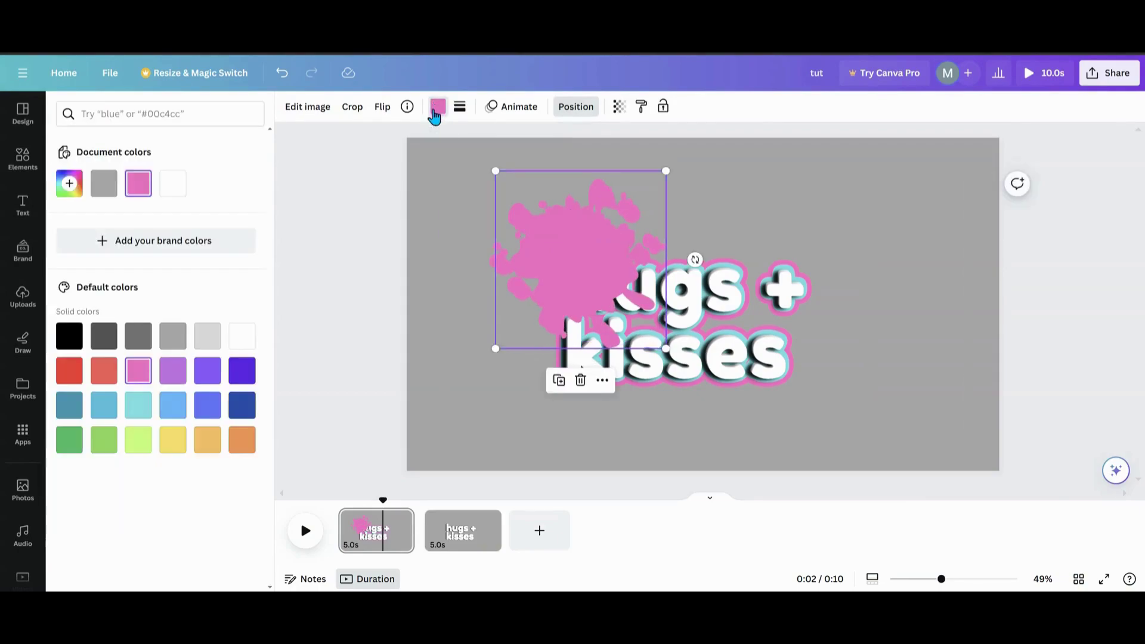
{"action": "left_click", "coordinate": [139, 405]}
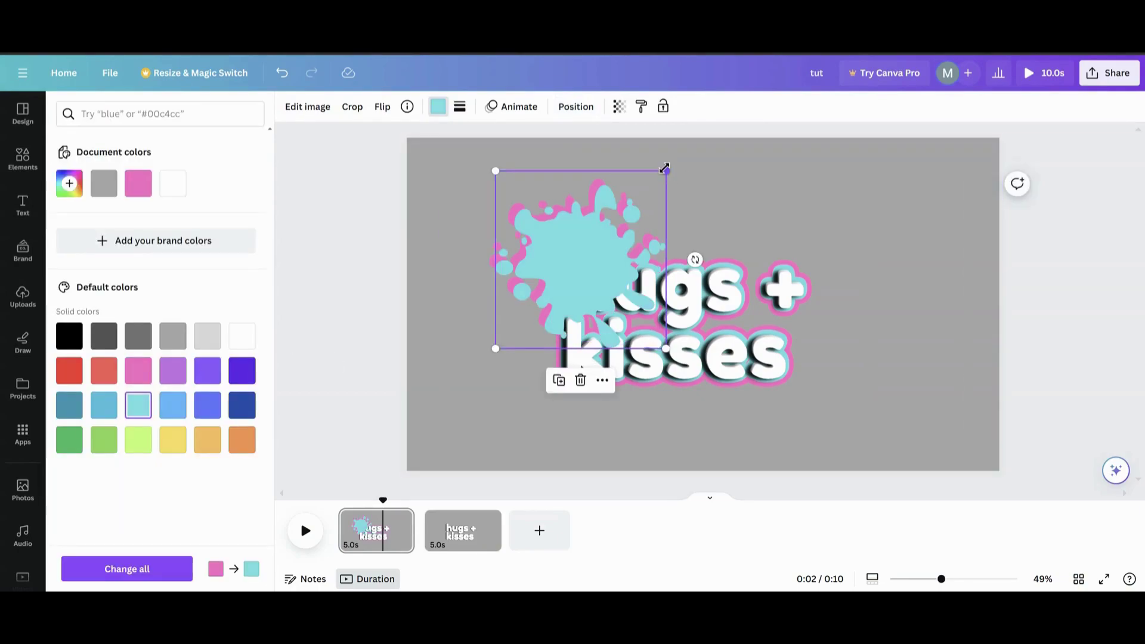
{"action": "left_click_drag", "start_coordinate": [666, 171], "coordinate": [604, 235]}
{"action": "left_click_drag", "start_coordinate": [533, 326], "coordinate": [553, 294]}
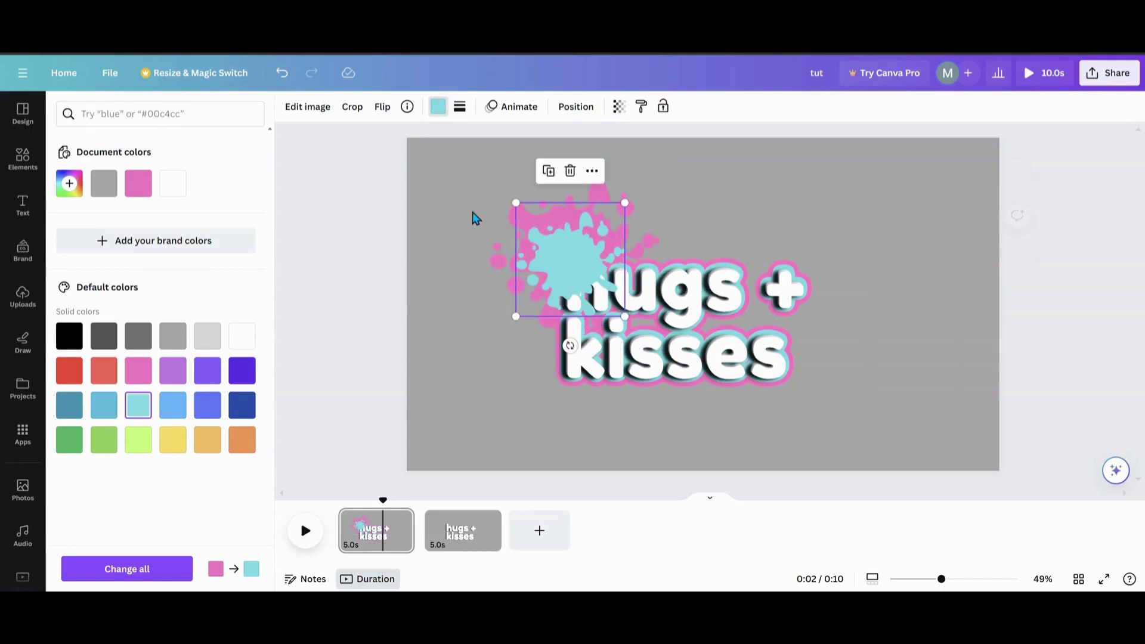
{"action": "left_click", "coordinate": [576, 106]}
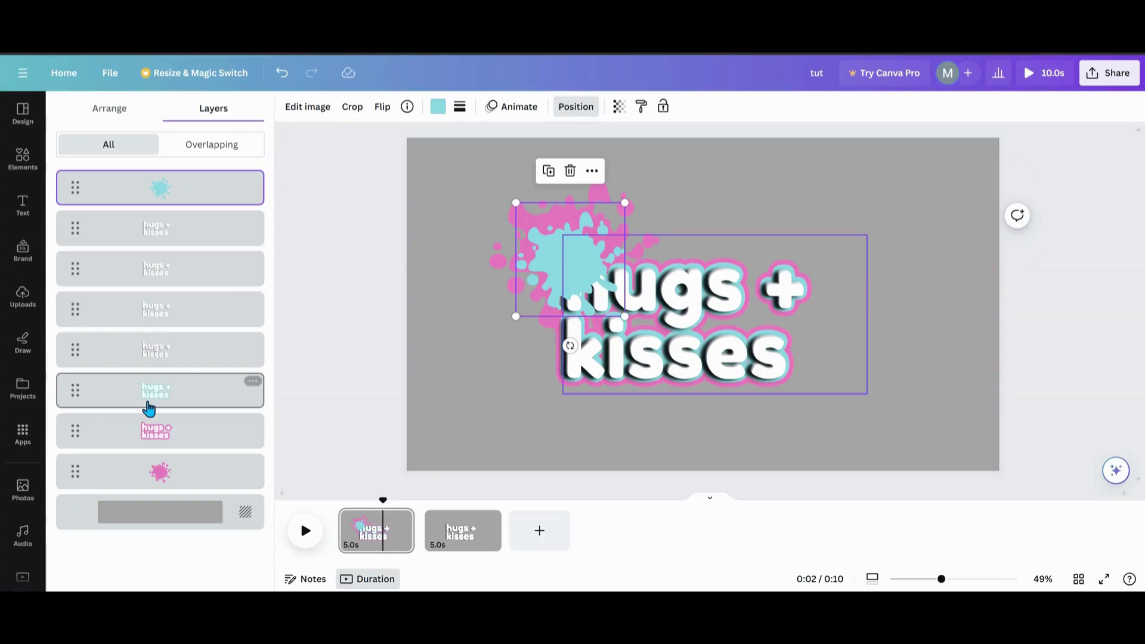
{"action": "left_click_drag", "start_coordinate": [173, 194], "coordinate": [170, 431]}
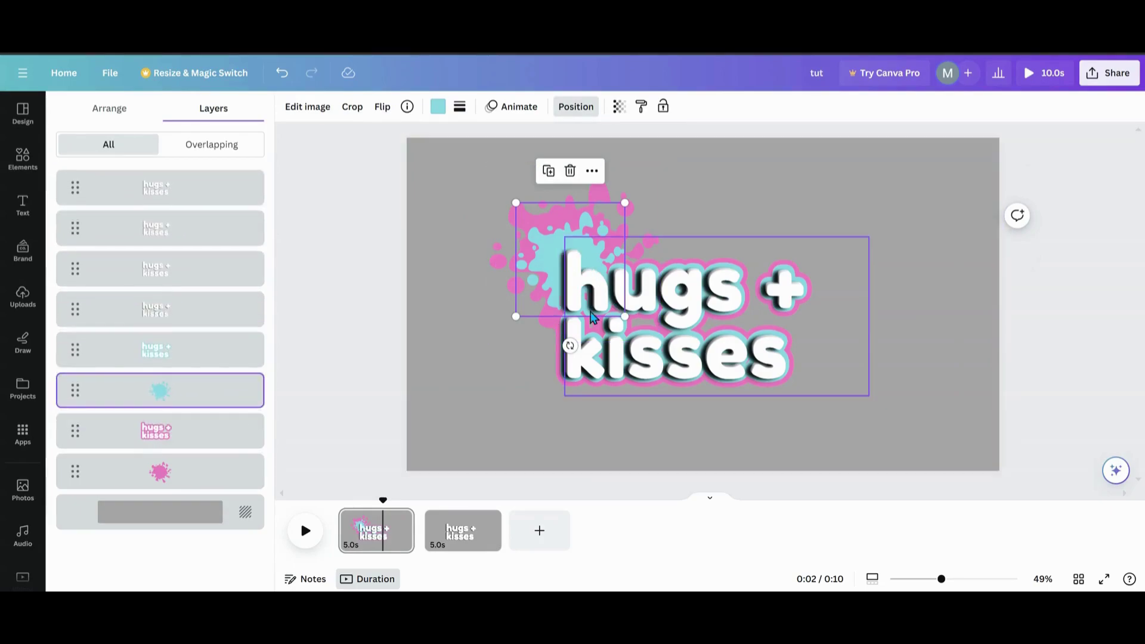
{"action": "left_click", "coordinate": [435, 364]}
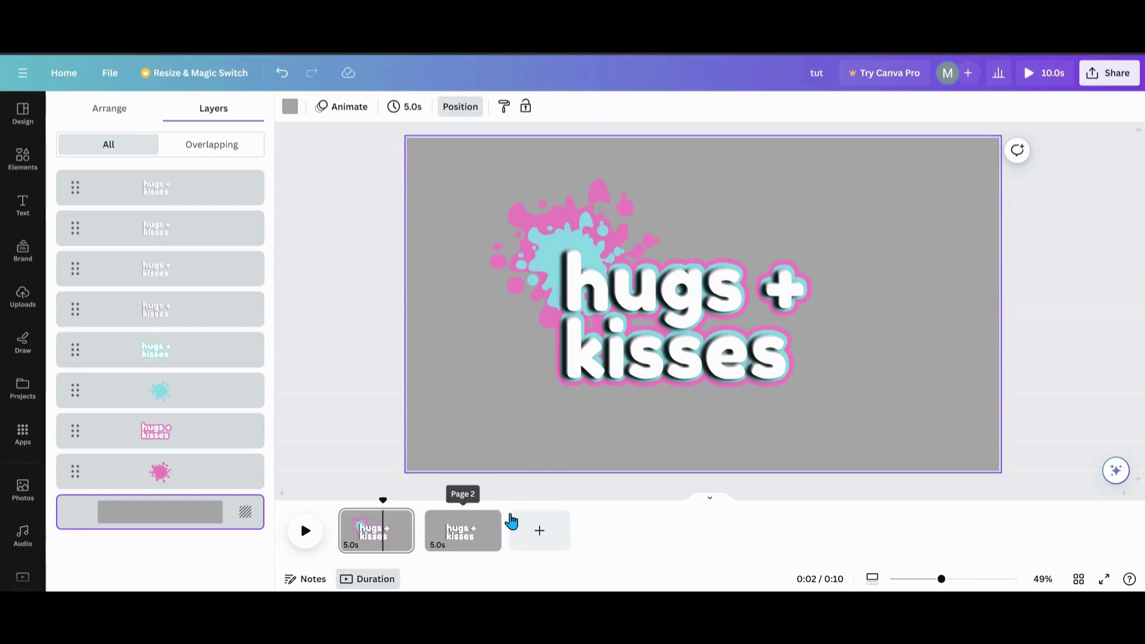
Add a blank third page with a heading text box containing the name.
{"action": "left_click", "coordinate": [536, 528]}
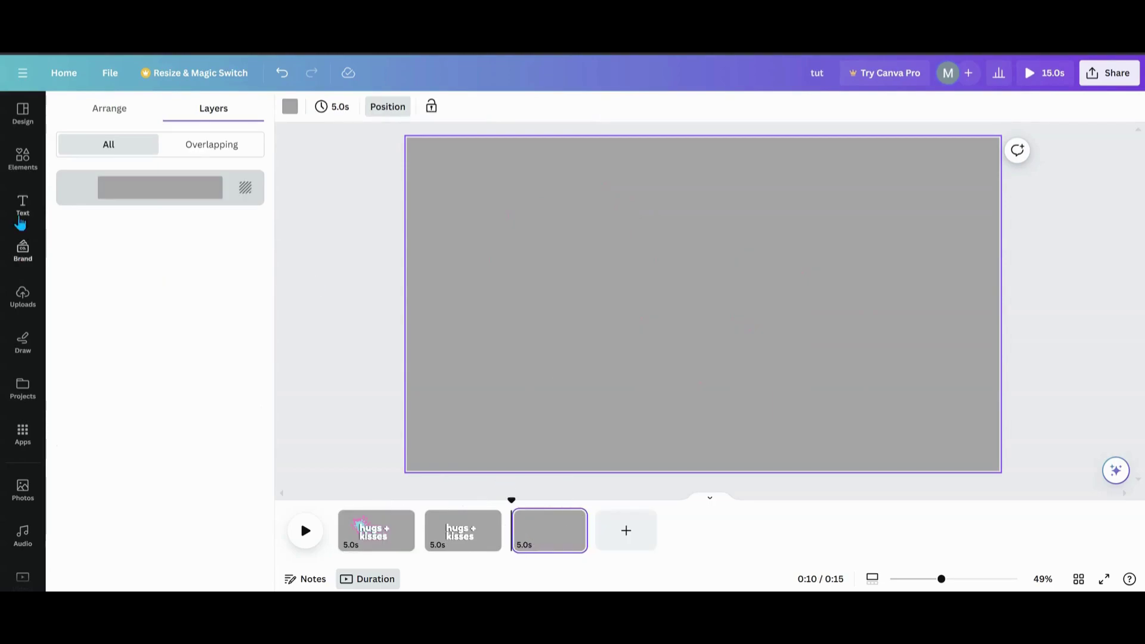
{"action": "left_click", "coordinate": [524, 399]}
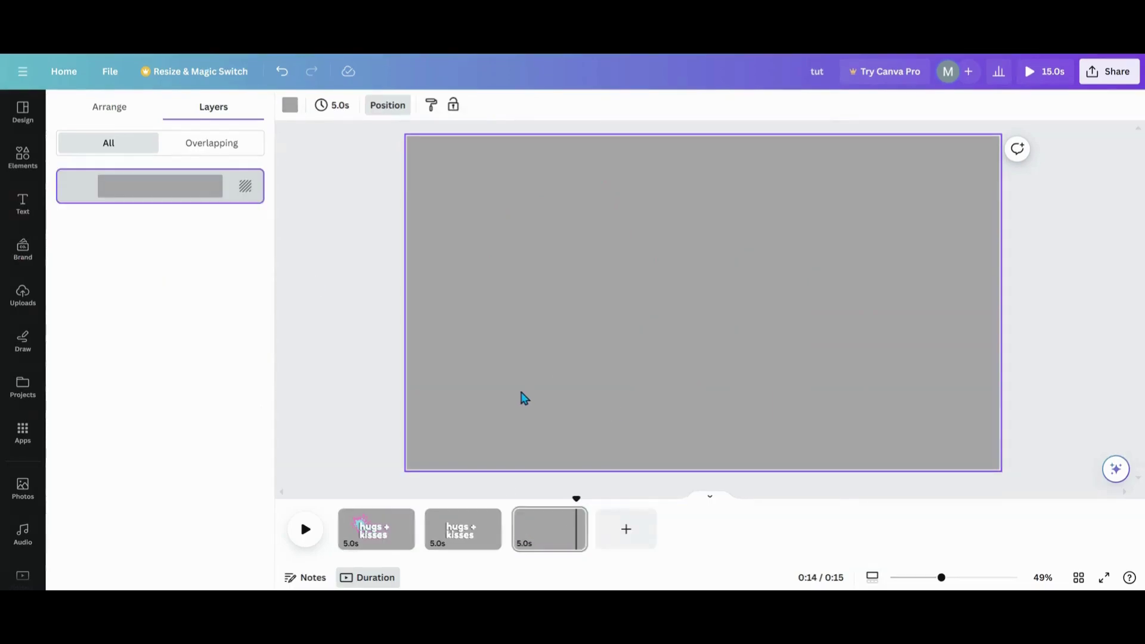
{"action": "left_click", "coordinate": [27, 217]}
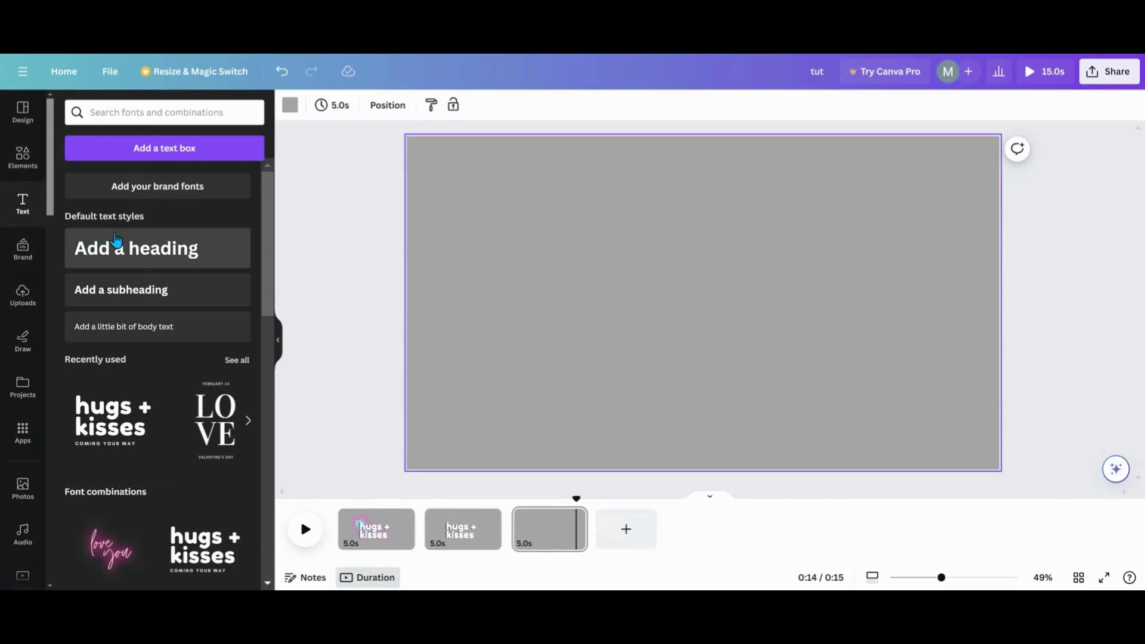
{"action": "left_click", "coordinate": [122, 256]}
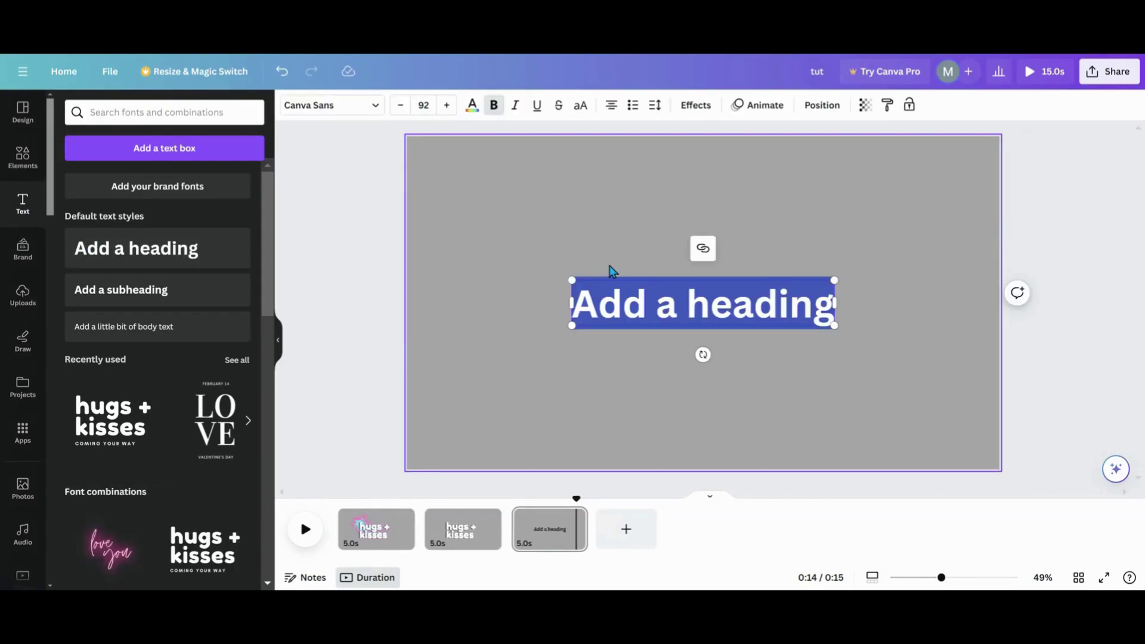
{"action": "type", "text": "Michel"}
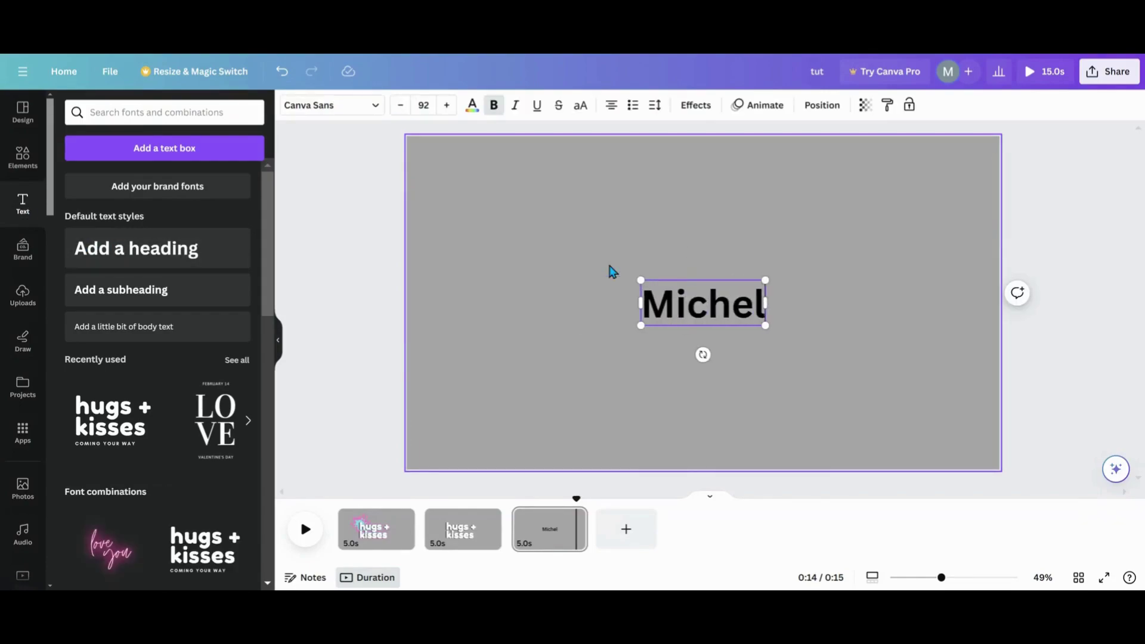
{"action": "type", "text": "le"}
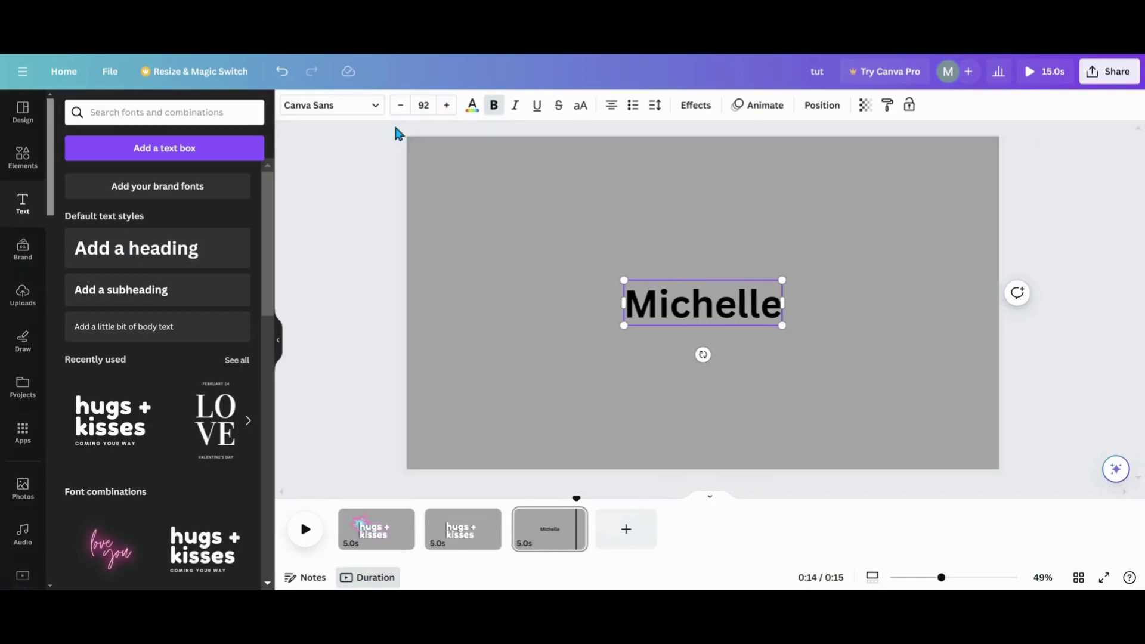
Switch the name heading to Archivo Black and scale it up to size 198.
{"action": "left_click", "coordinate": [376, 111]}
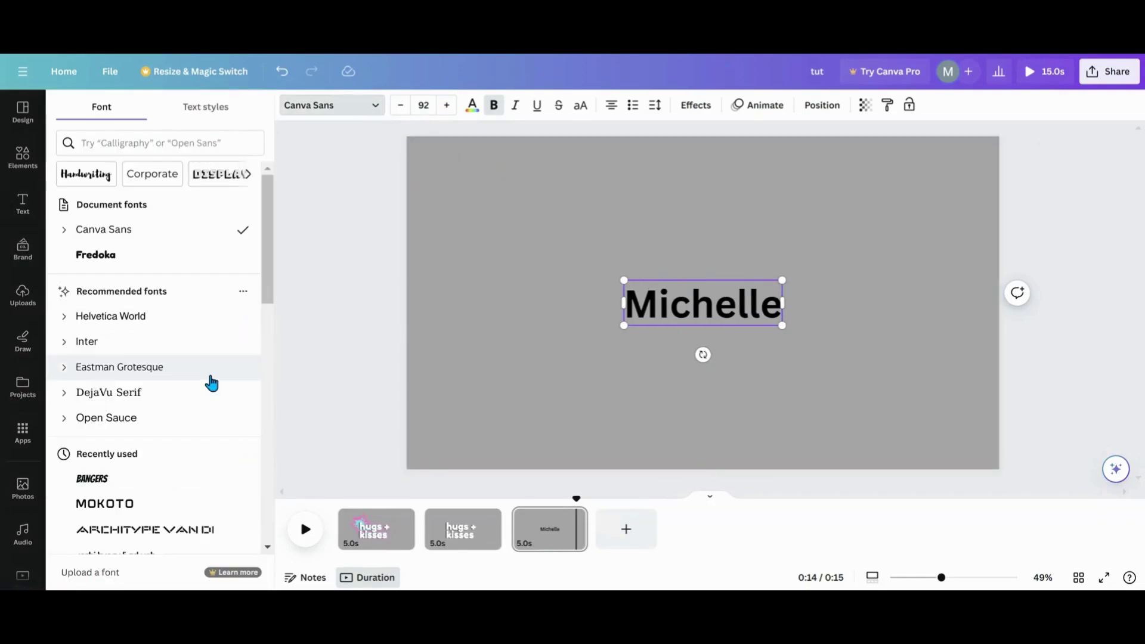
{"action": "scroll", "coordinate": [212, 383], "scroll_direction": "down", "scroll_amount": 7}
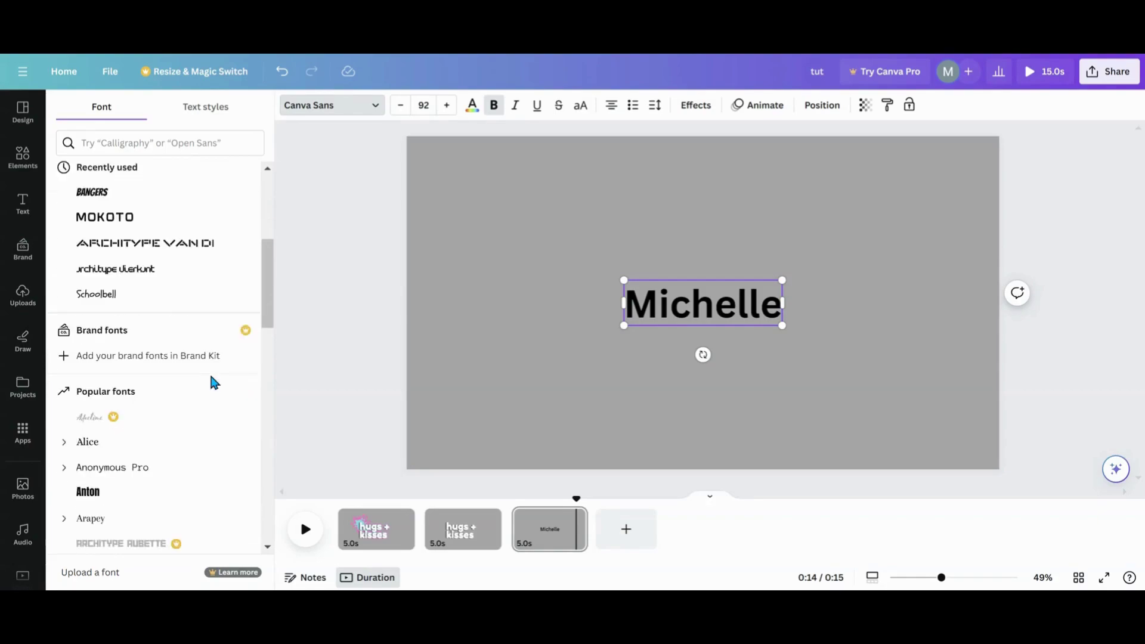
{"action": "left_click", "coordinate": [212, 383]}
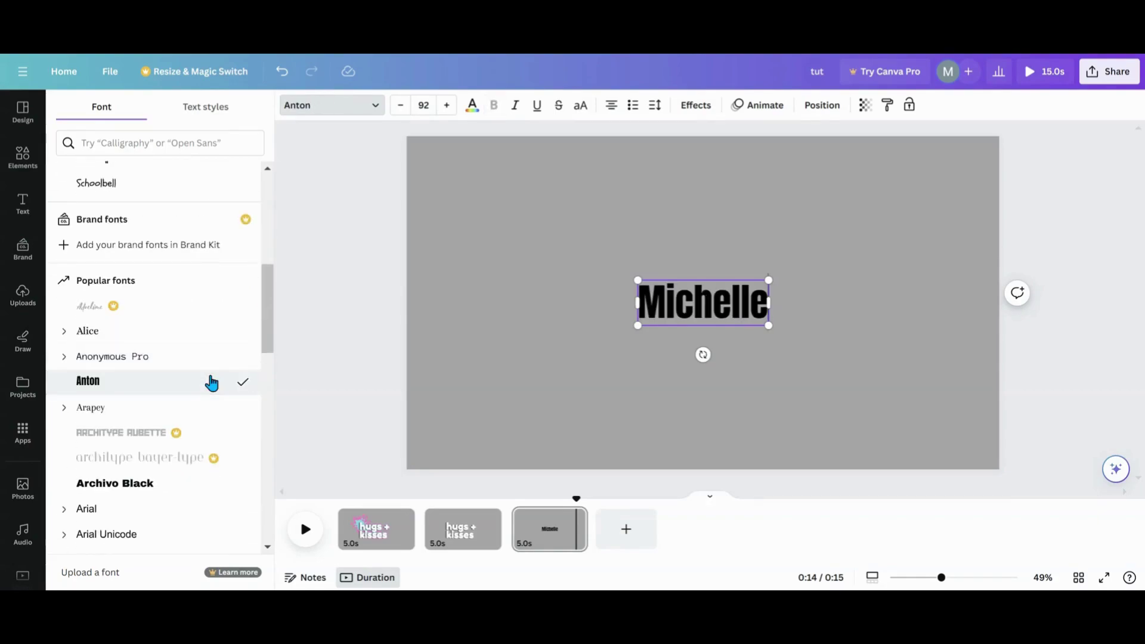
{"action": "left_click", "coordinate": [195, 480]}
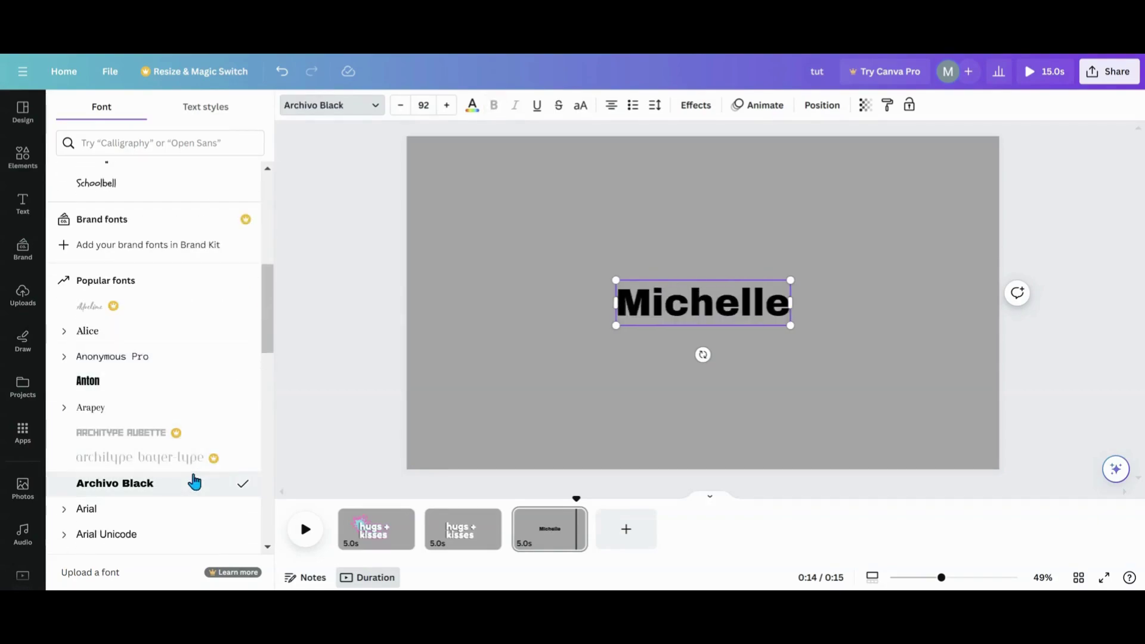
{"action": "left_click_drag", "start_coordinate": [793, 278], "coordinate": [847, 242]}
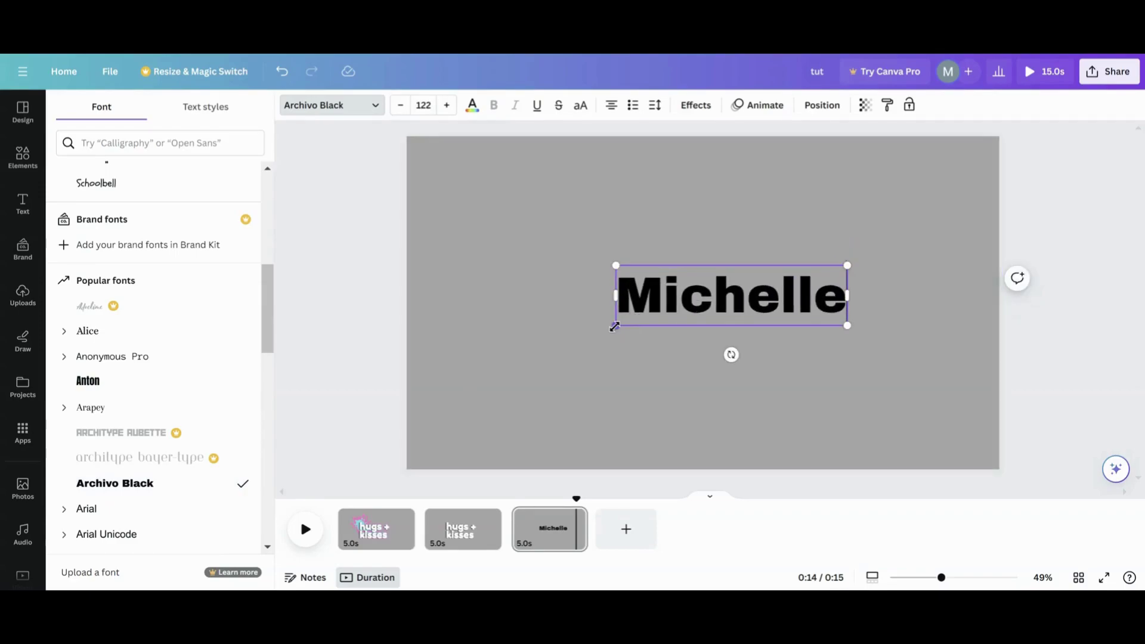
{"action": "left_click_drag", "start_coordinate": [615, 325], "coordinate": [515, 353]}
{"action": "left_click_drag", "start_coordinate": [847, 266], "coordinate": [889, 224]}
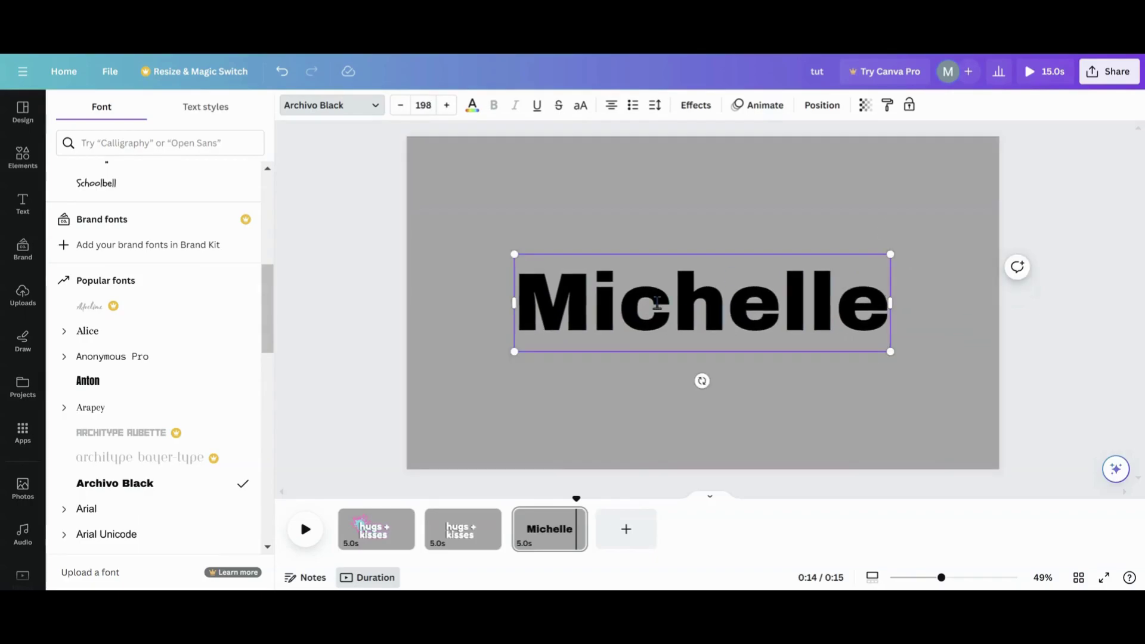
{"action": "left_click", "coordinate": [564, 396]}
Colour the name heading pink.
{"action": "left_click", "coordinate": [571, 330]}
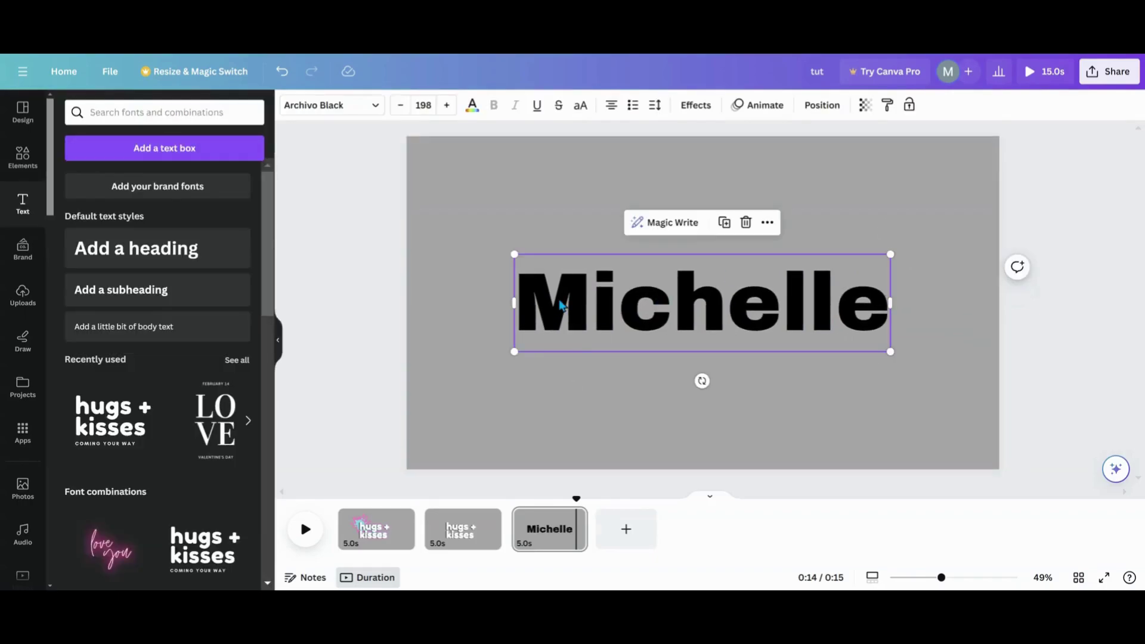
{"action": "left_click", "coordinate": [471, 110]}
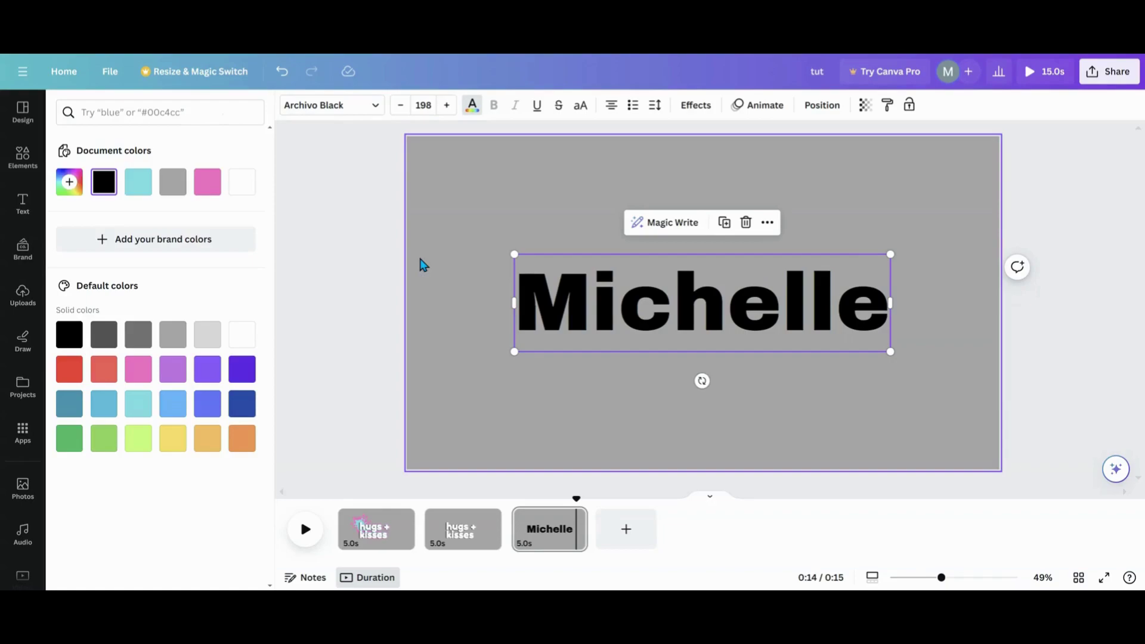
{"action": "left_click", "coordinate": [139, 380]}
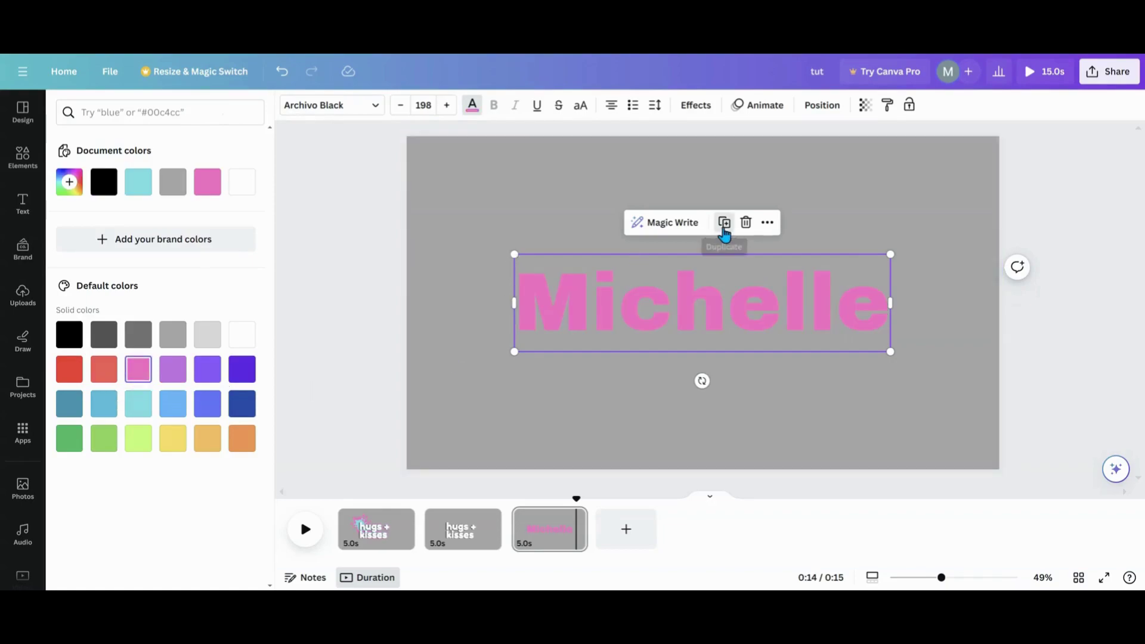
Duplicate the heading, make the copy black with a Hollow effect, and align it over the pink text.
{"action": "left_click", "coordinate": [724, 226]}
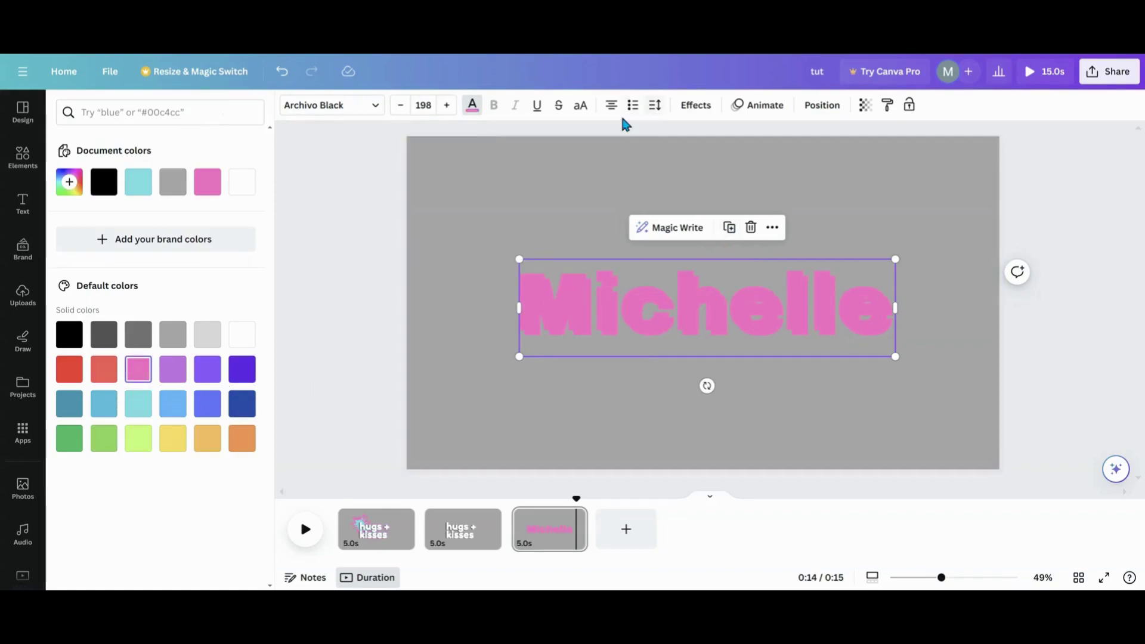
{"action": "left_click", "coordinate": [110, 196]}
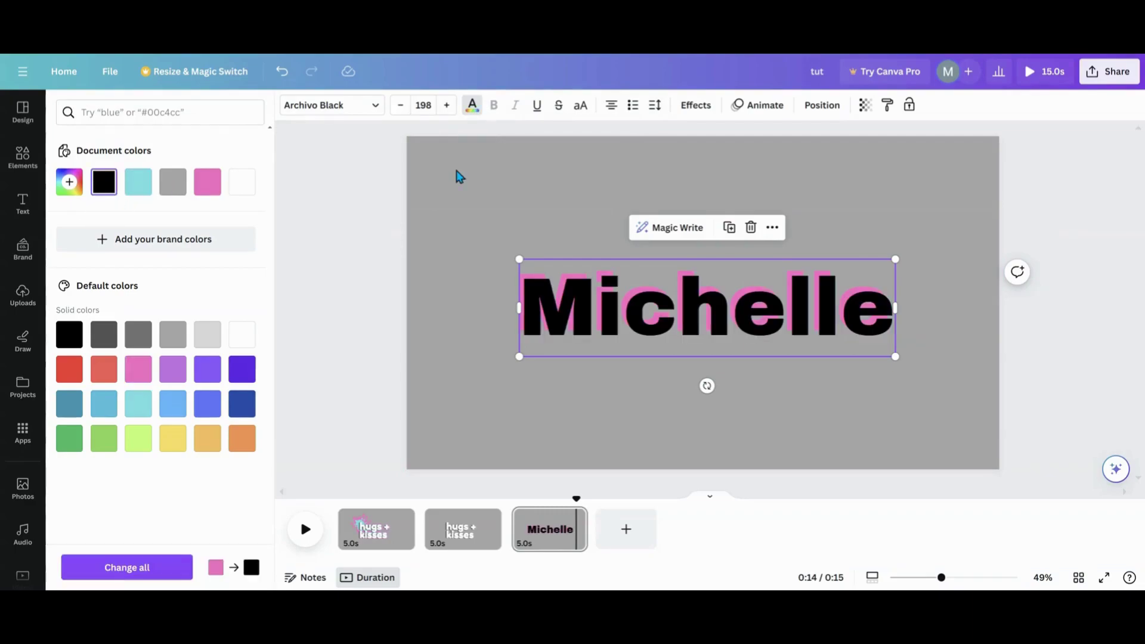
{"action": "left_click", "coordinate": [686, 110]}
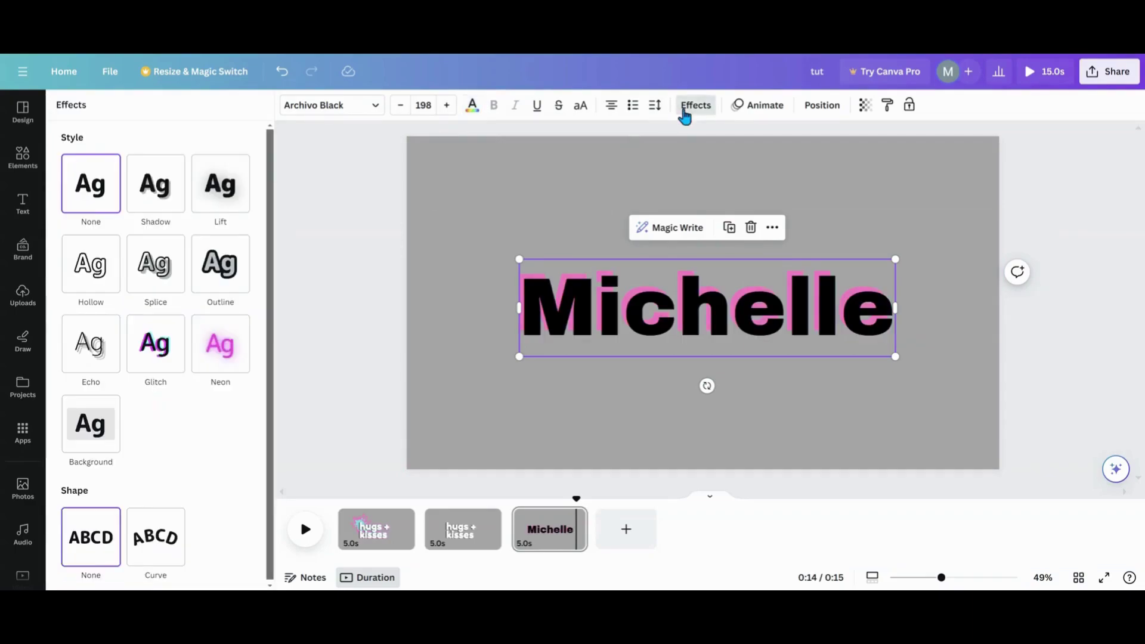
{"action": "left_click", "coordinate": [91, 282]}
{"action": "left_click_drag", "start_coordinate": [617, 314], "coordinate": [616, 309]}
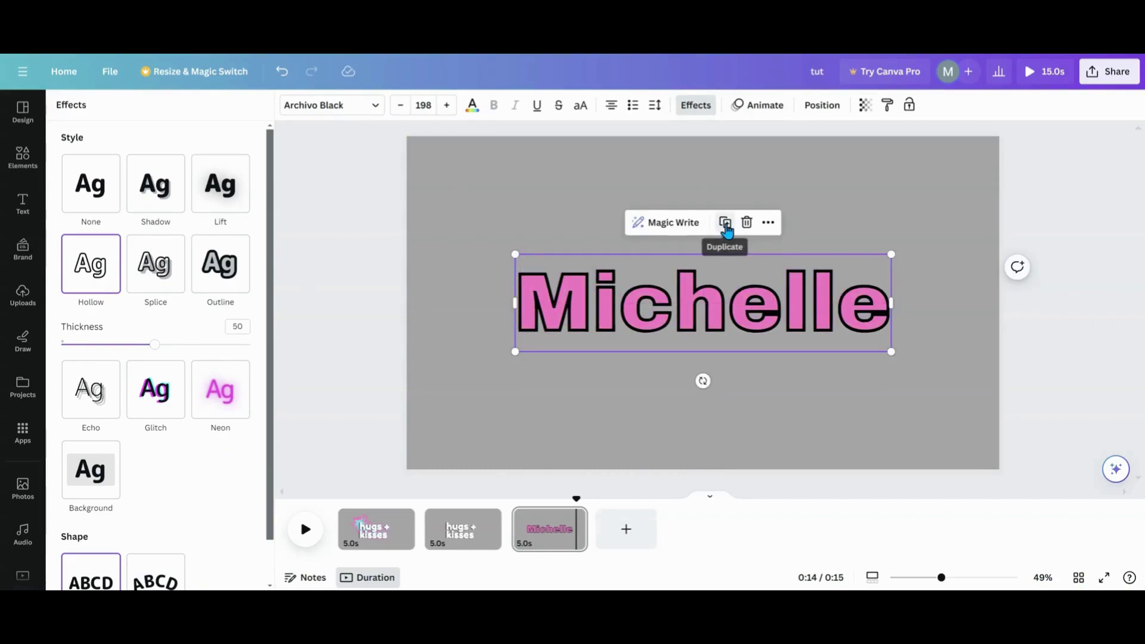
{"action": "left_click_drag", "start_coordinate": [700, 306], "coordinate": [698, 305]}
{"action": "left_click", "coordinate": [585, 376]}
{"action": "left_click", "coordinate": [587, 340]}
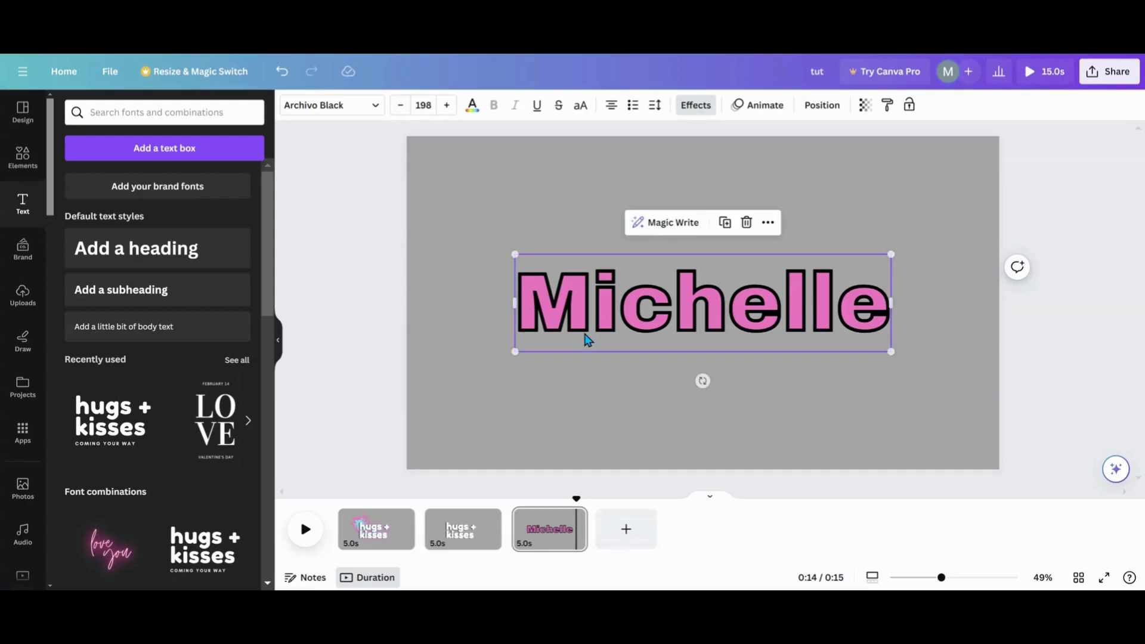
Make two duplicates of the hollow outline text, stacking each back over the original.
{"action": "left_click", "coordinate": [588, 340]}
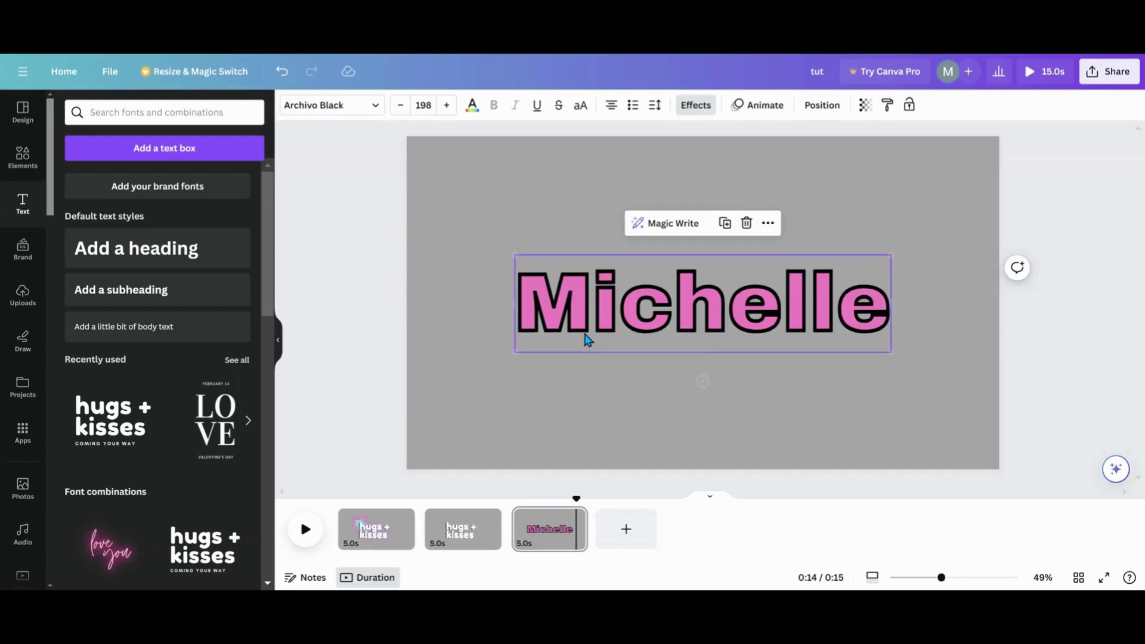
{"action": "left_click", "coordinate": [722, 234]}
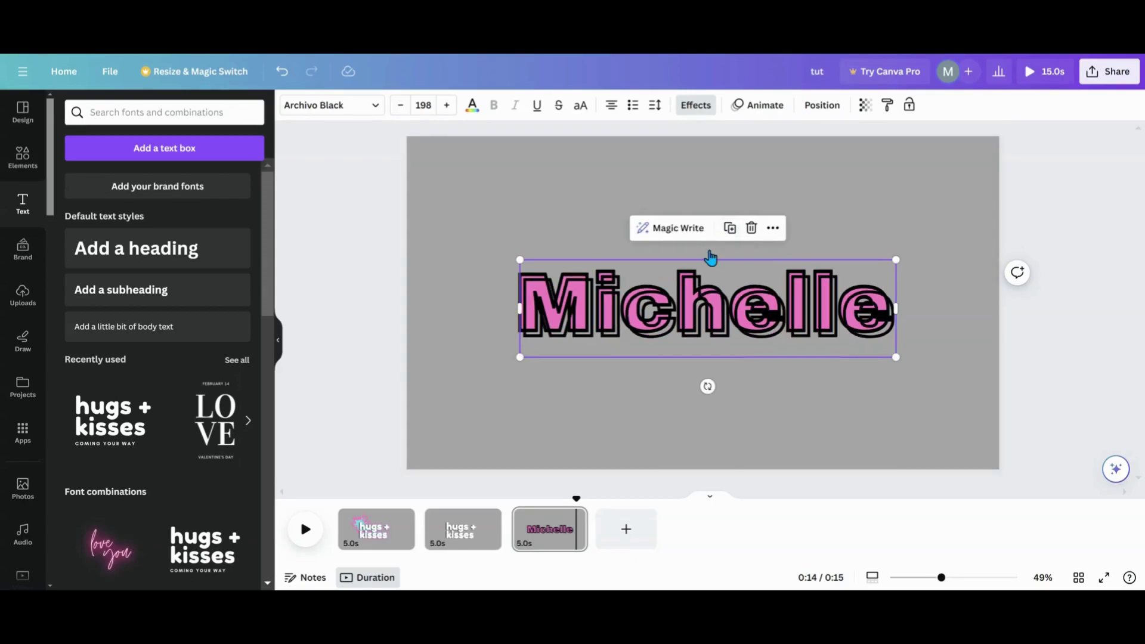
{"action": "left_click_drag", "start_coordinate": [645, 323], "coordinate": [615, 333]}
{"action": "left_click", "coordinate": [615, 333]}
{"action": "left_click", "coordinate": [614, 333]}
{"action": "left_click", "coordinate": [614, 333]}
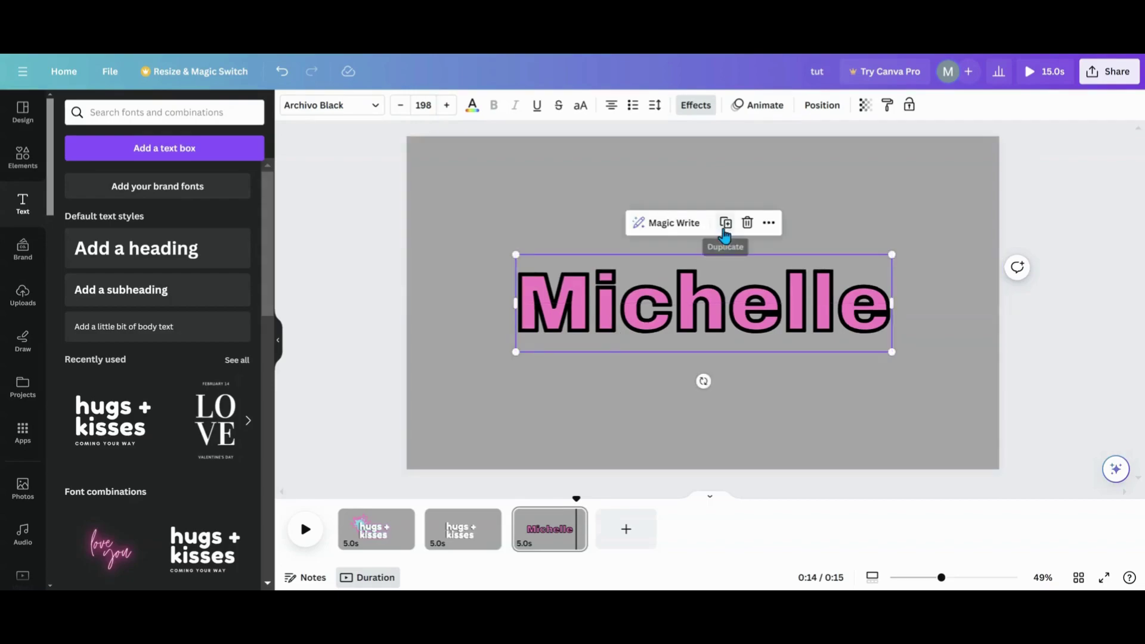
{"action": "left_click", "coordinate": [726, 223]}
{"action": "left_click_drag", "start_coordinate": [687, 330], "coordinate": [680, 321]}
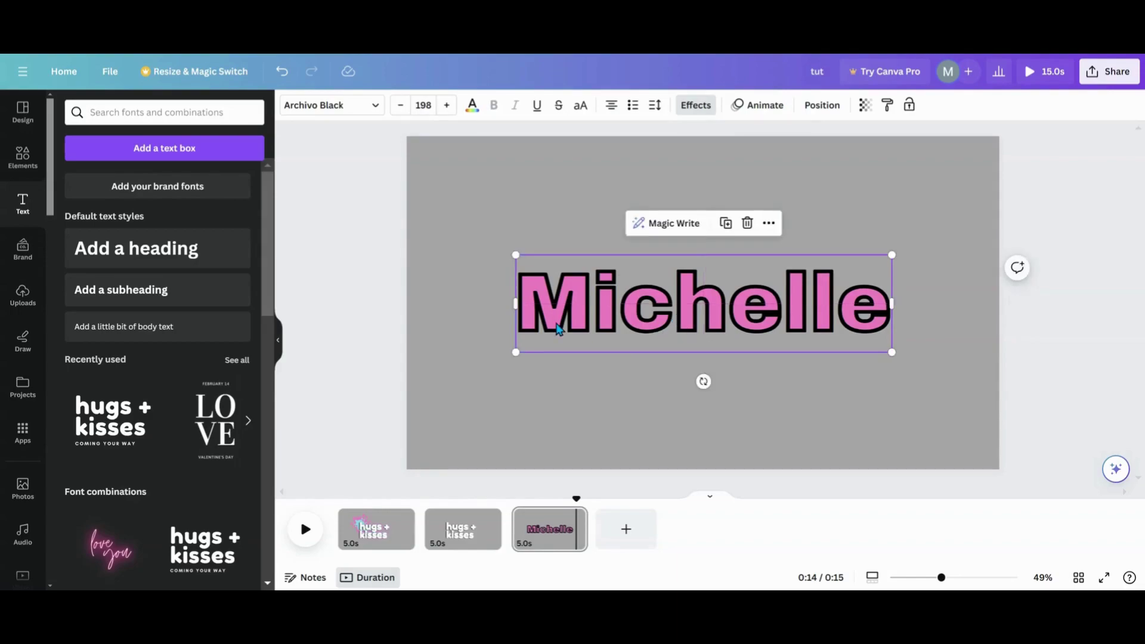
{"action": "left_click", "coordinate": [586, 382]}
Stack two more hollow outline copies over the original and create one further duplicate.
{"action": "left_click", "coordinate": [576, 331]}
{"action": "left_click", "coordinate": [725, 225]}
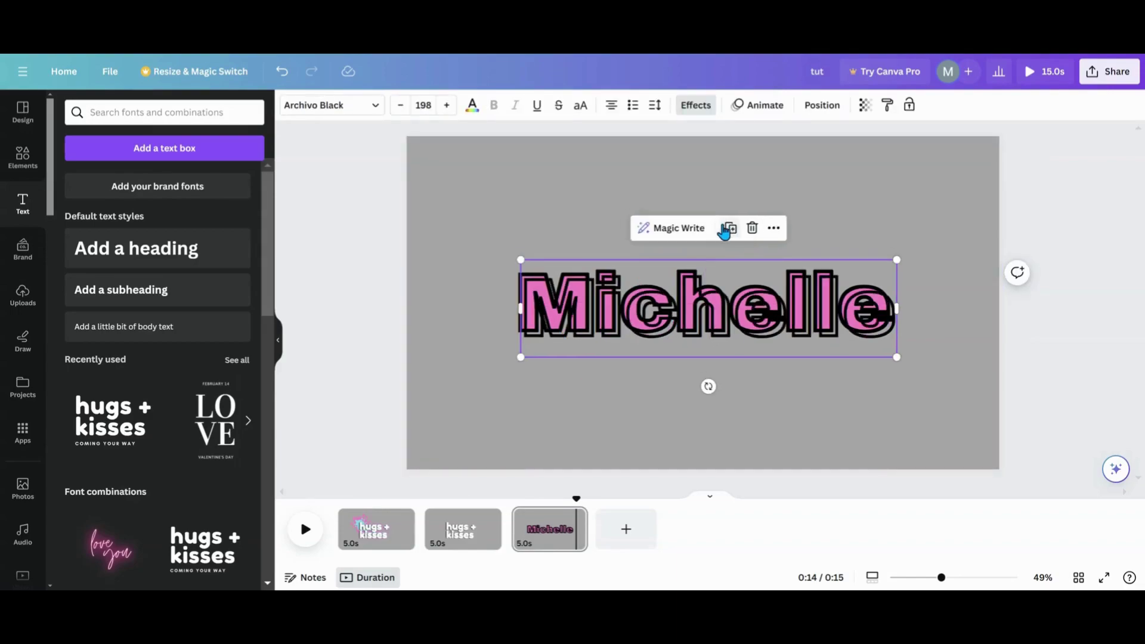
{"action": "left_click_drag", "start_coordinate": [682, 323], "coordinate": [677, 315]}
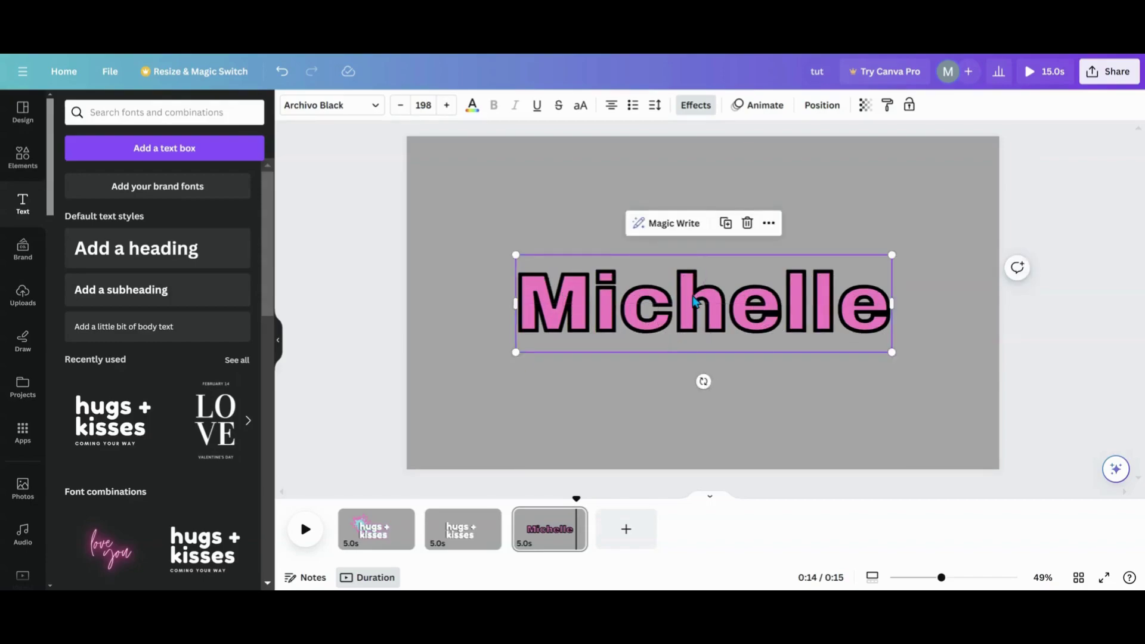
{"action": "left_click", "coordinate": [618, 401]}
{"action": "left_click", "coordinate": [631, 344]}
{"action": "left_click_drag", "start_coordinate": [631, 345], "coordinate": [684, 324]}
{"action": "left_click", "coordinate": [727, 226]}
{"action": "left_click", "coordinate": [675, 352]}
{"action": "left_click", "coordinate": [685, 317]}
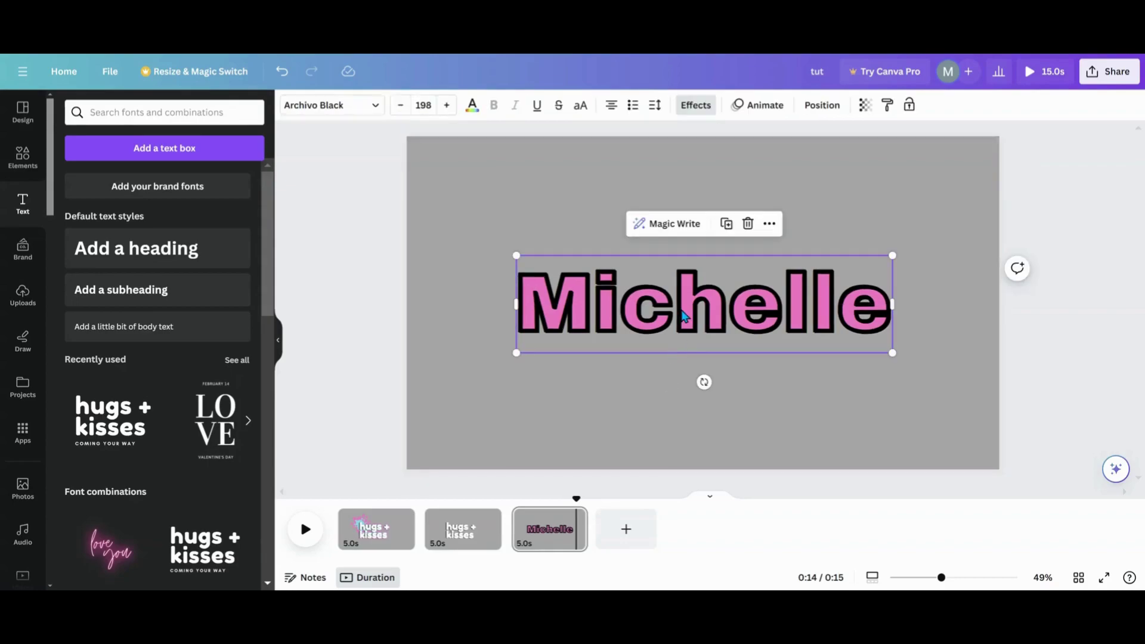
{"action": "left_click", "coordinate": [768, 420]}
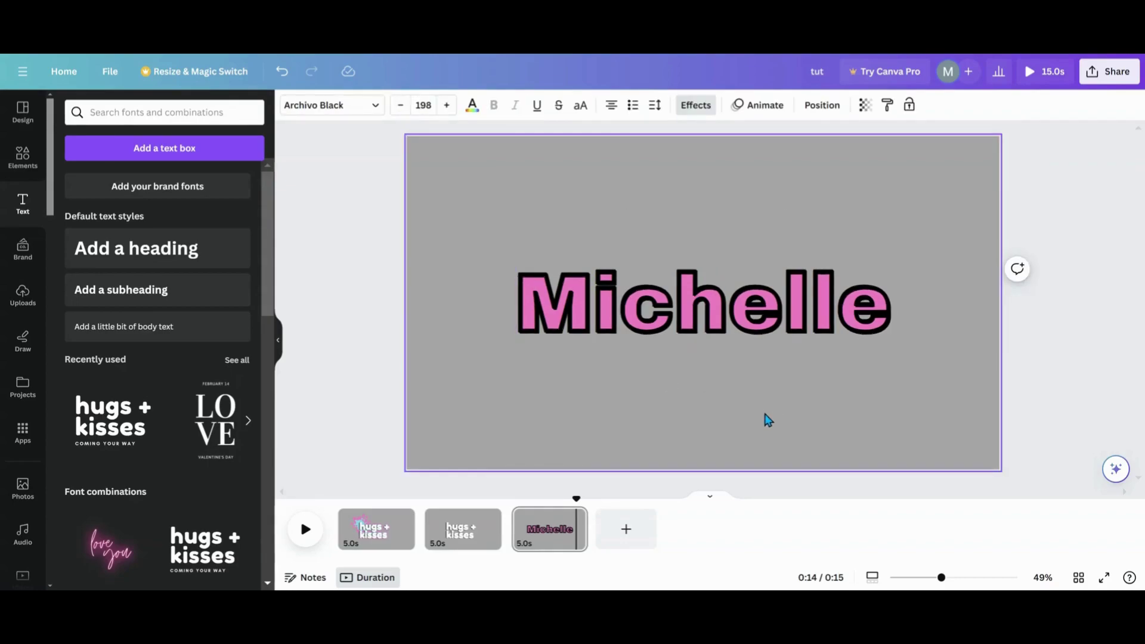
{"action": "key", "text": "Tab"}
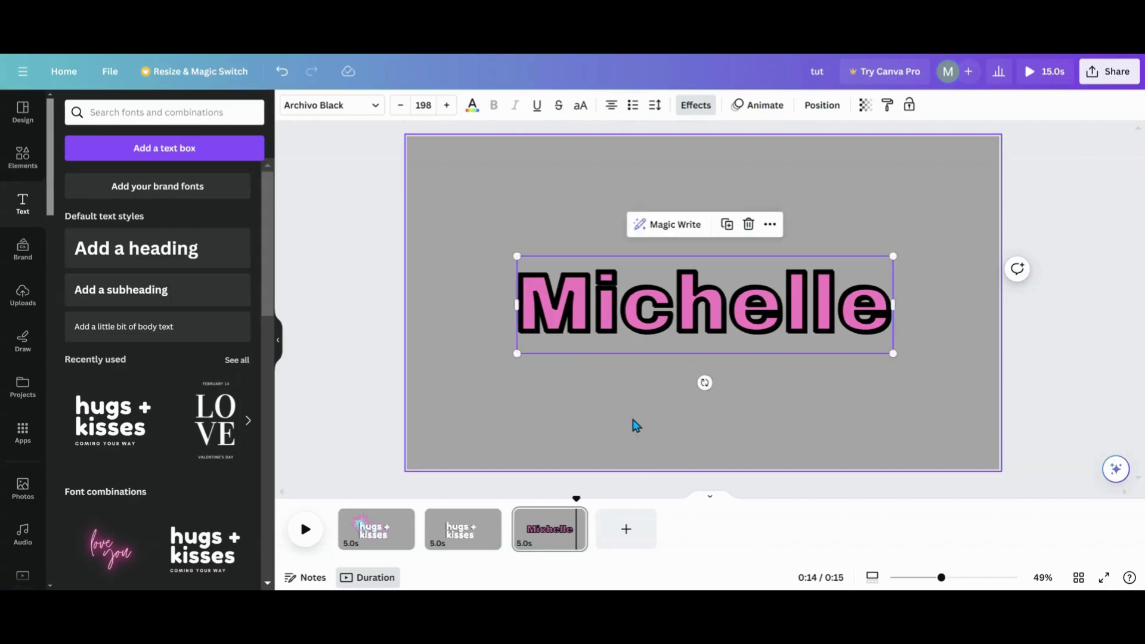
{"action": "left_click", "coordinate": [728, 225]}
Align the newest copy over the stack and colour it light teal.
{"action": "left_click_drag", "start_coordinate": [722, 313], "coordinate": [712, 300]}
{"action": "left_click", "coordinate": [477, 114]}
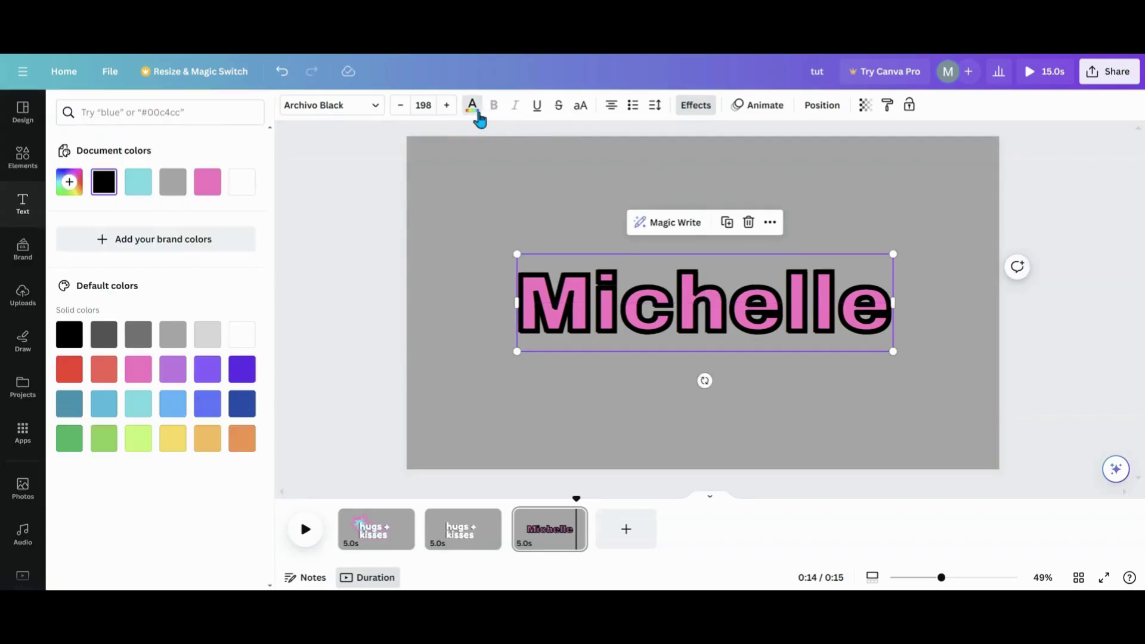
{"action": "left_click", "coordinate": [140, 406]}
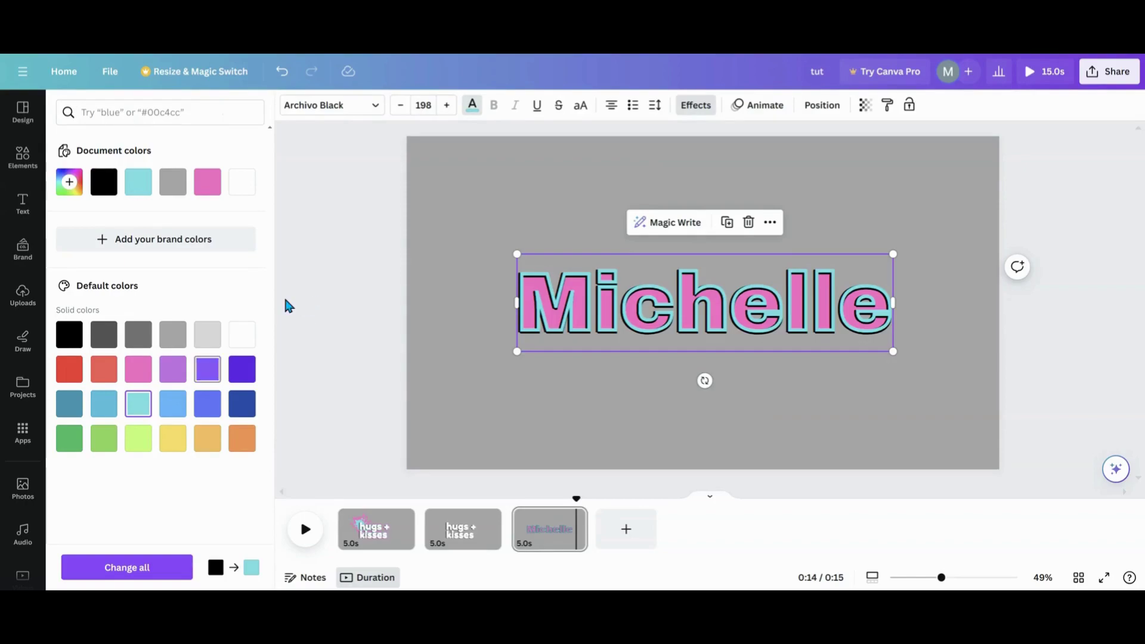
Reduce the teal copy's Hollow outline thickness to 25 and preview the layered lettering.
{"action": "left_click", "coordinate": [701, 111]}
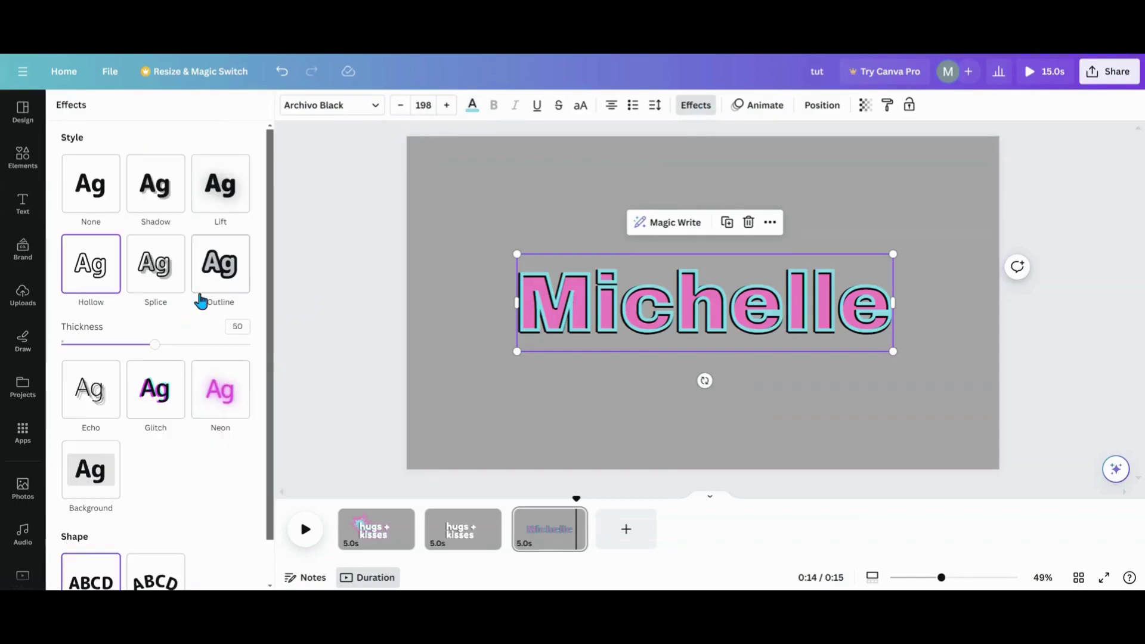
{"action": "left_click_drag", "start_coordinate": [155, 346], "coordinate": [107, 347]}
{"action": "double_click", "coordinate": [631, 332]}
{"action": "left_click", "coordinate": [506, 429]}
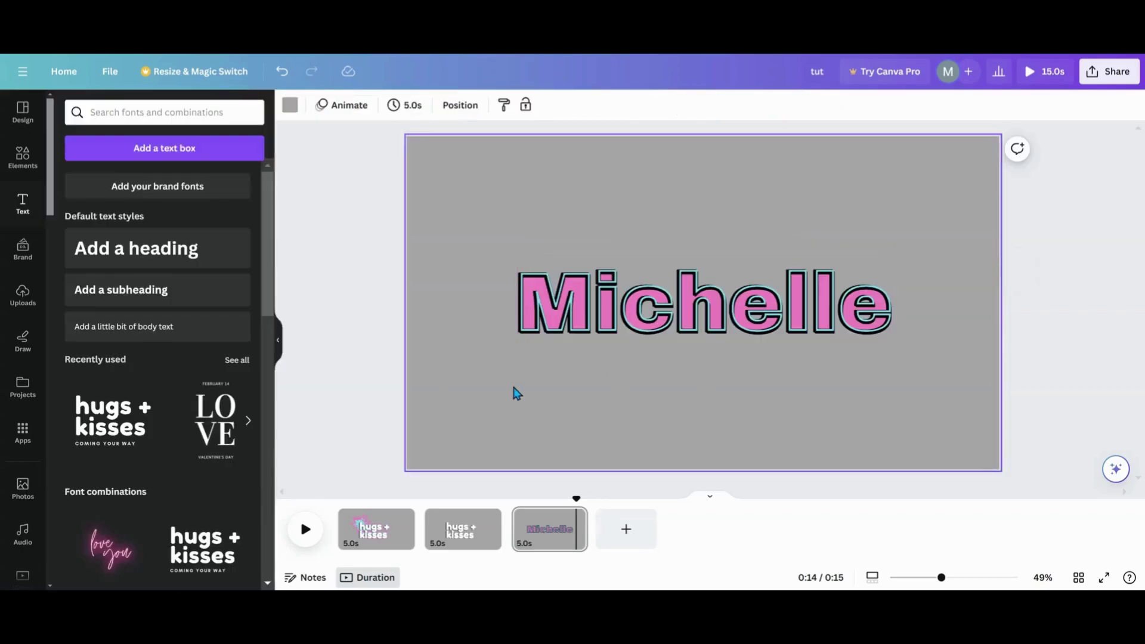
{"action": "left_click", "coordinate": [528, 343]}
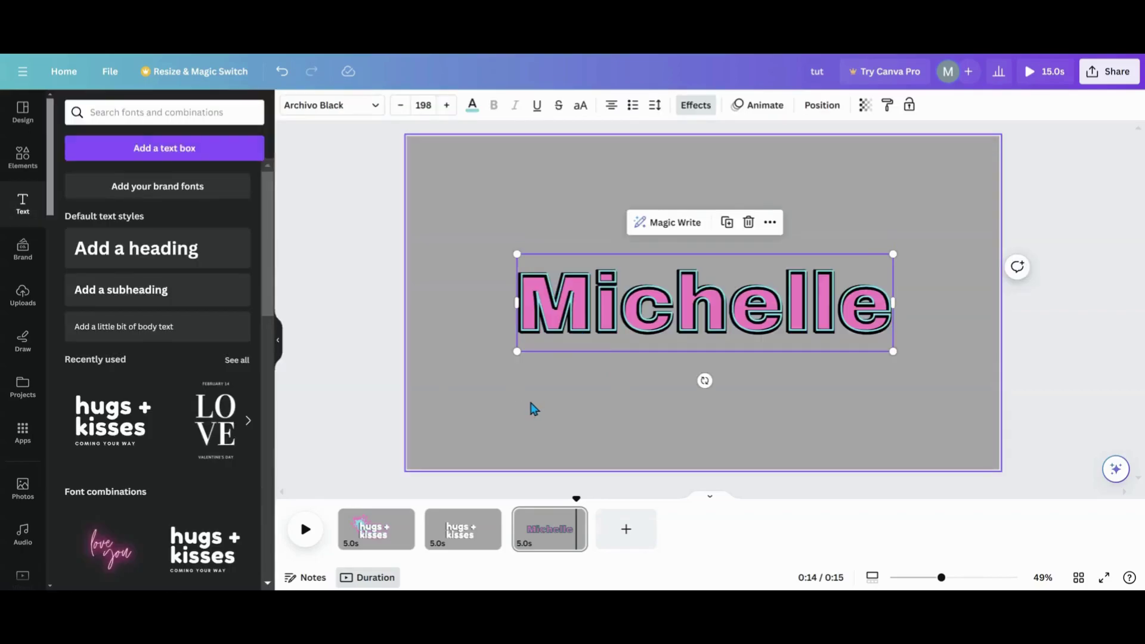
{"action": "left_click", "coordinate": [533, 408]}
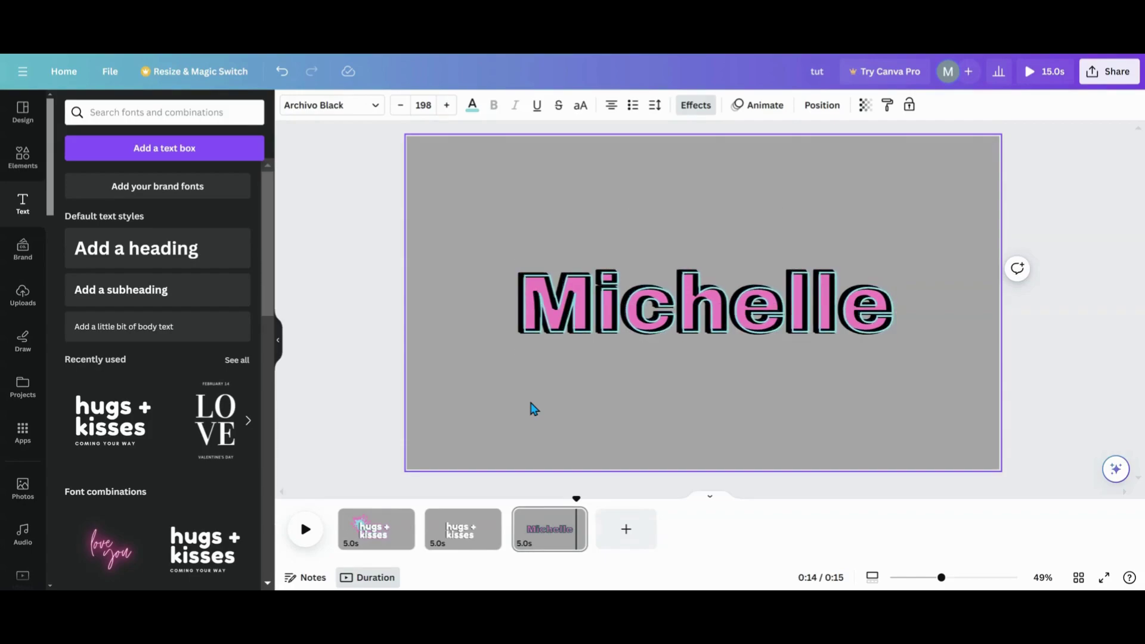
{"action": "key", "text": "ctrl+a"}
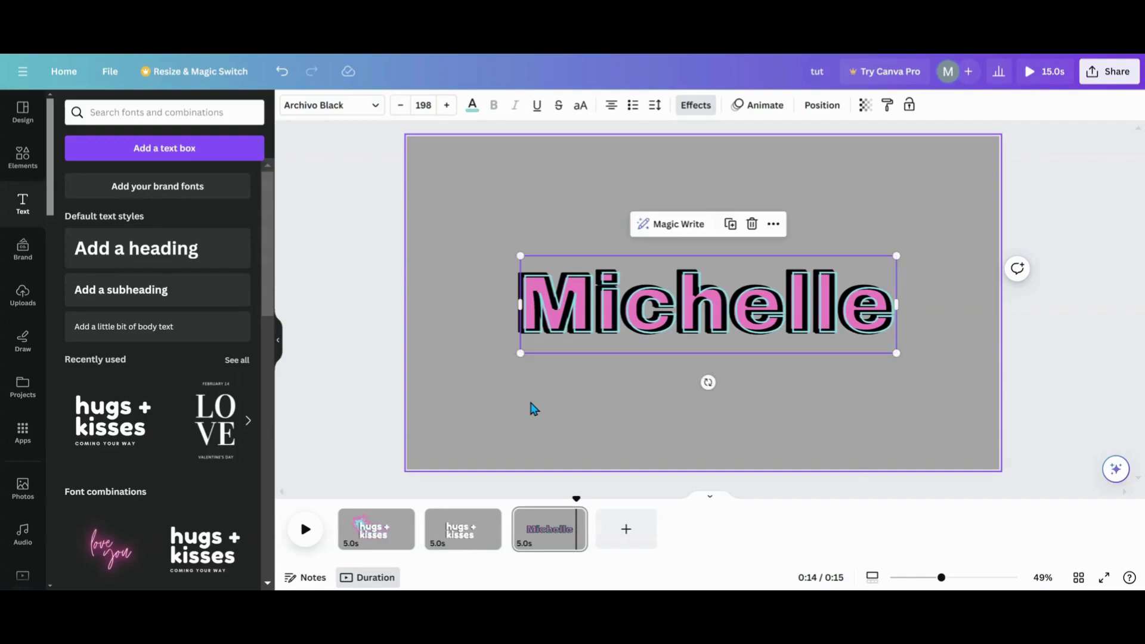
{"action": "key", "text": "Escape"}
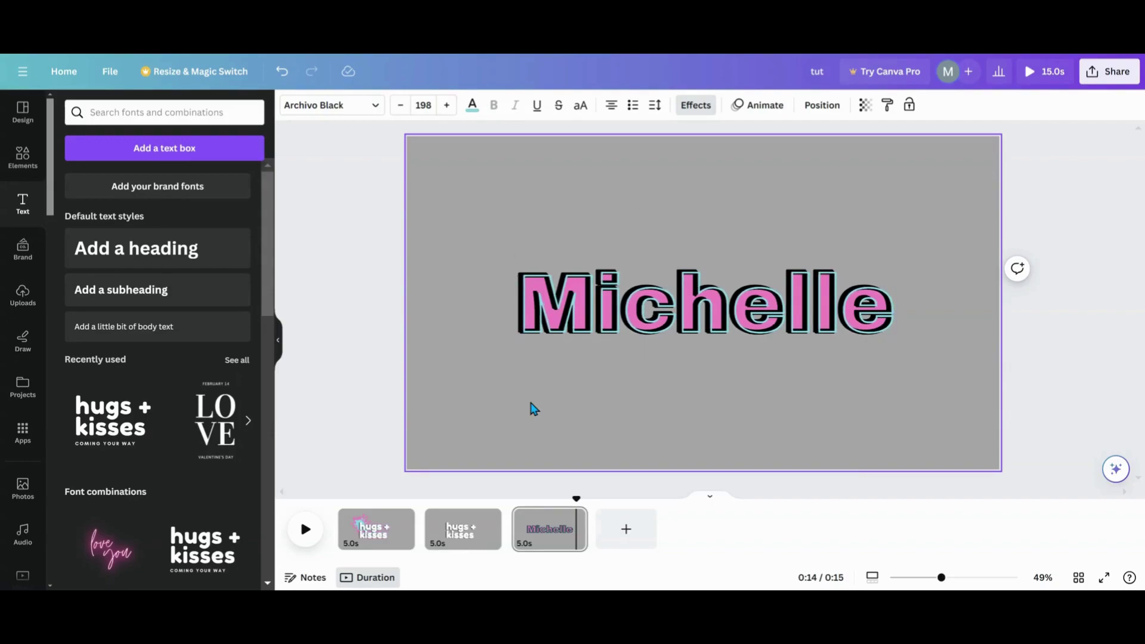
{"action": "key", "text": "ctrl+a"}
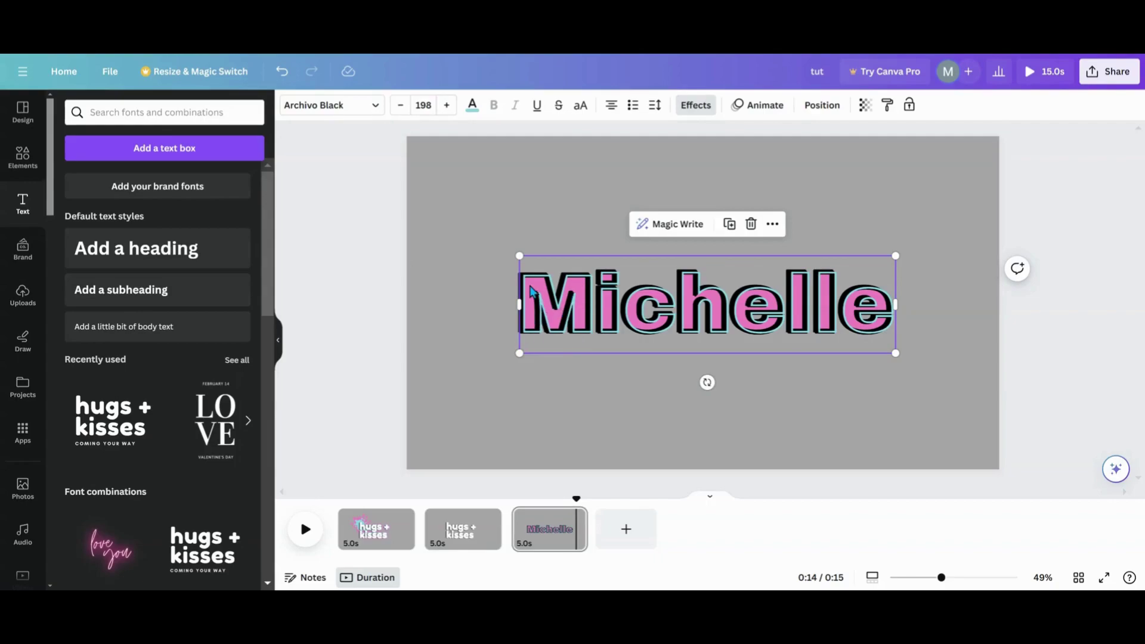
Give the third page a grey-to-white gradient background.
{"action": "left_click", "coordinate": [651, 410]}
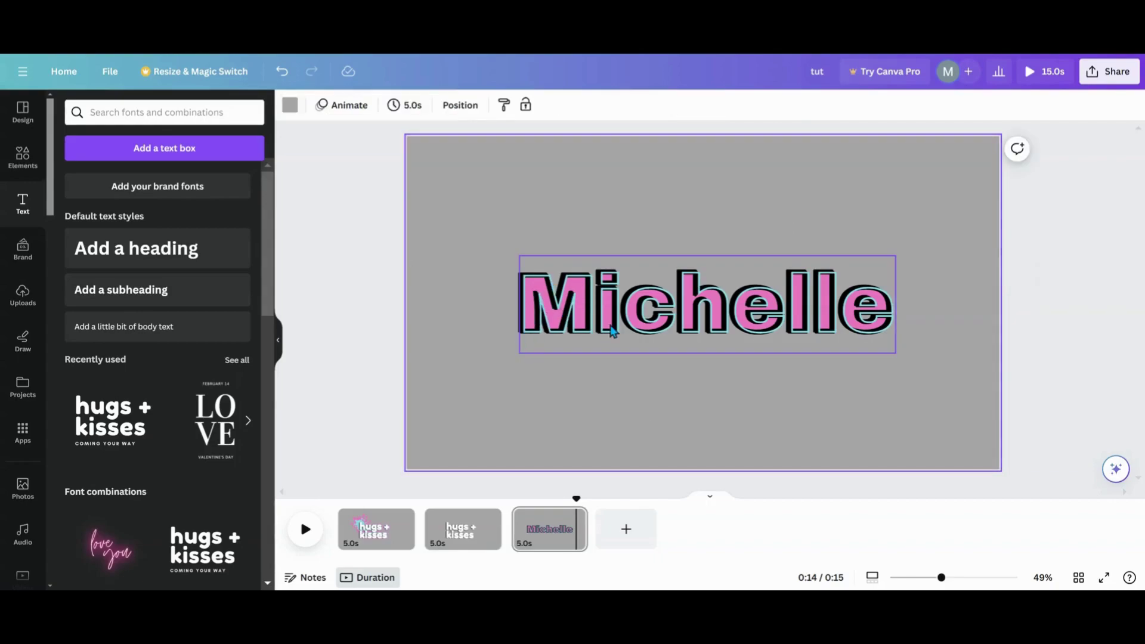
{"action": "left_click", "coordinate": [292, 112]}
{"action": "left_click", "coordinate": [69, 335]}
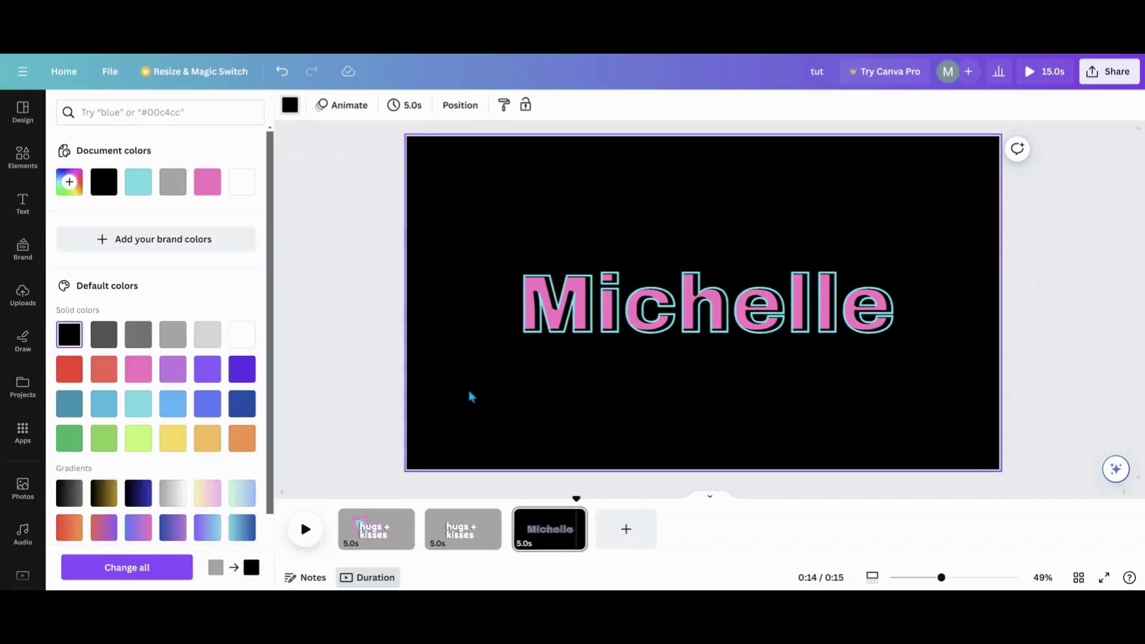
{"action": "left_click", "coordinate": [166, 490]}
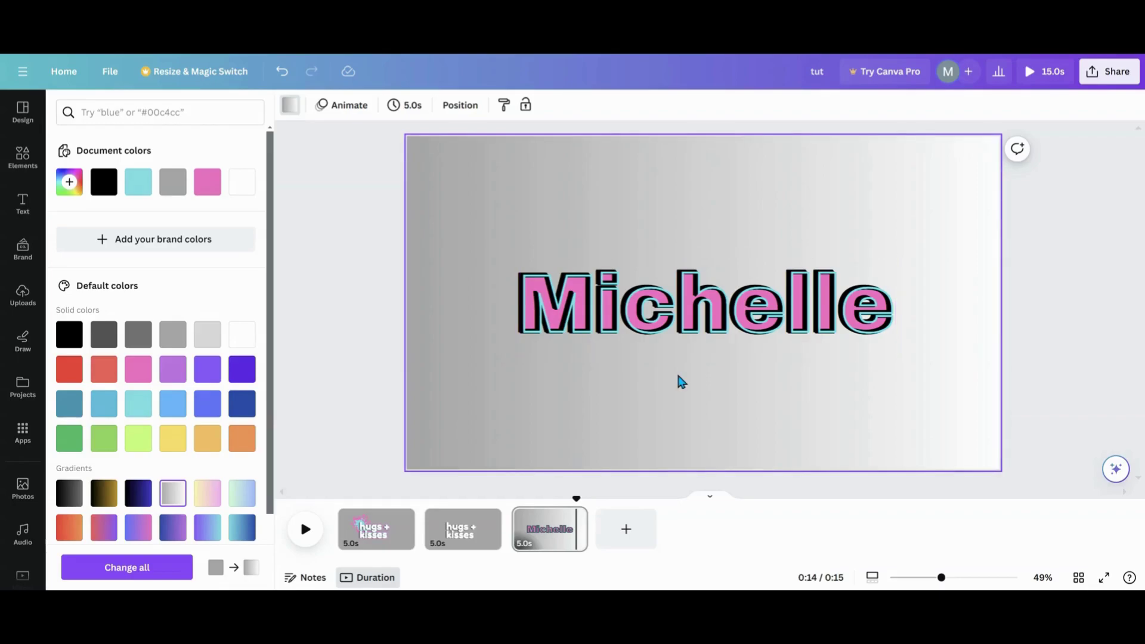
After trying white, purple and turquoise, set the top outline copy to light blue.
{"action": "left_click", "coordinate": [591, 331]}
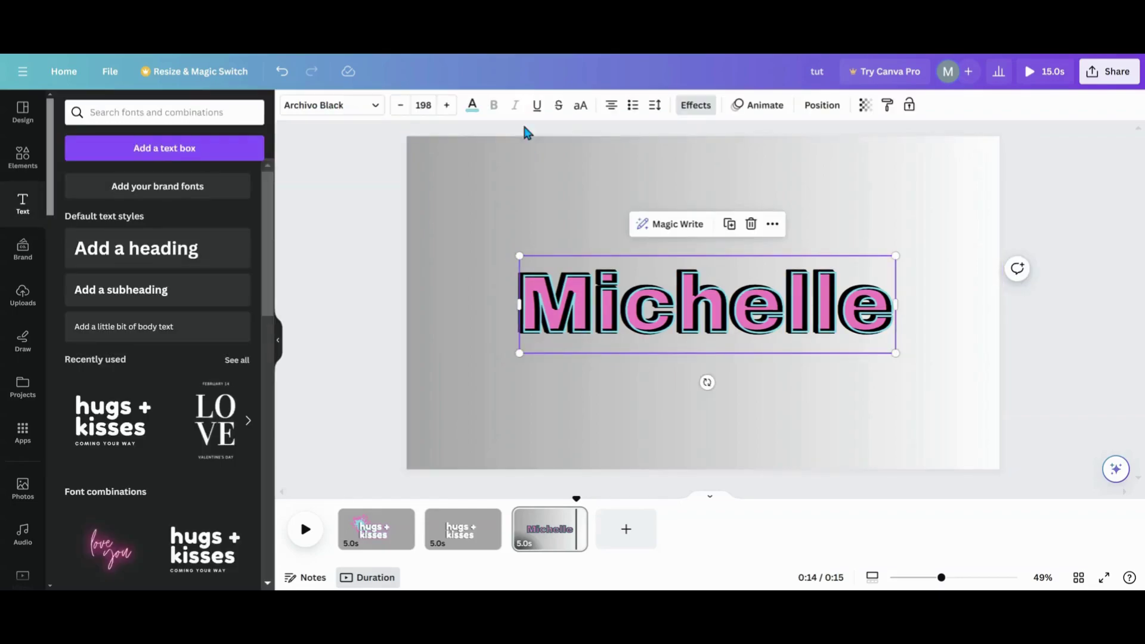
{"action": "left_click", "coordinate": [472, 104]}
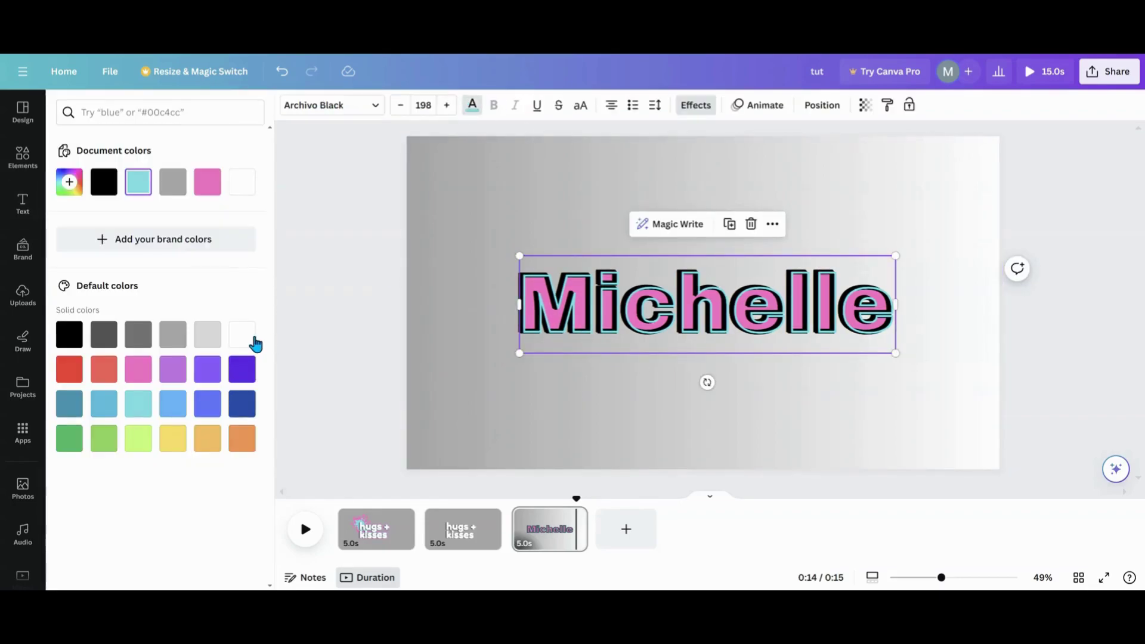
{"action": "left_click", "coordinate": [254, 342]}
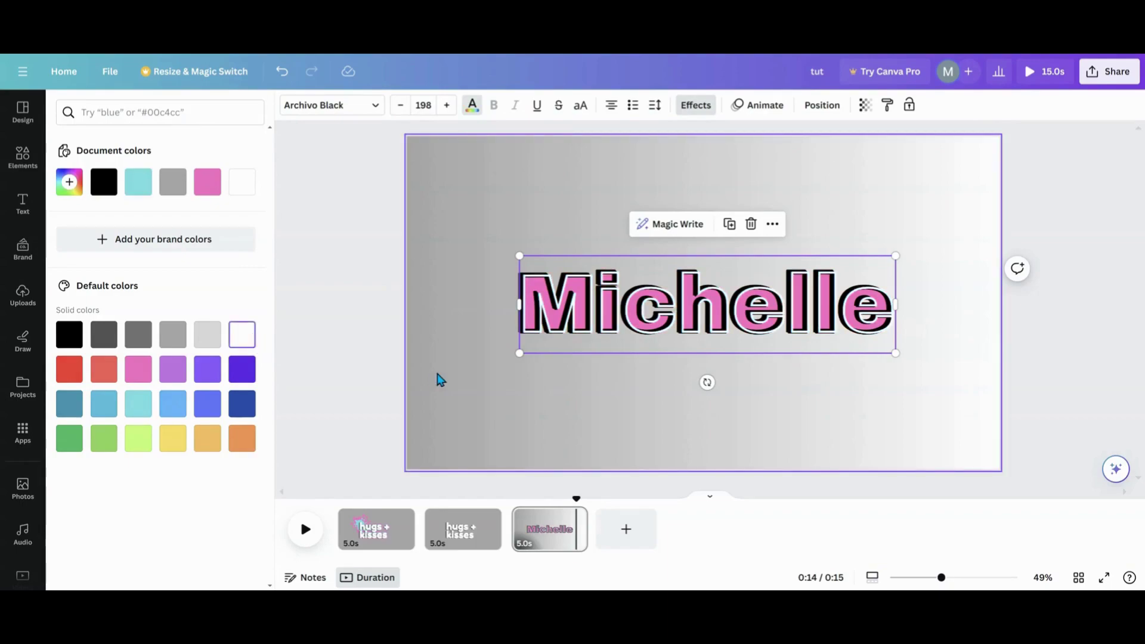
{"action": "left_click", "coordinate": [165, 380]}
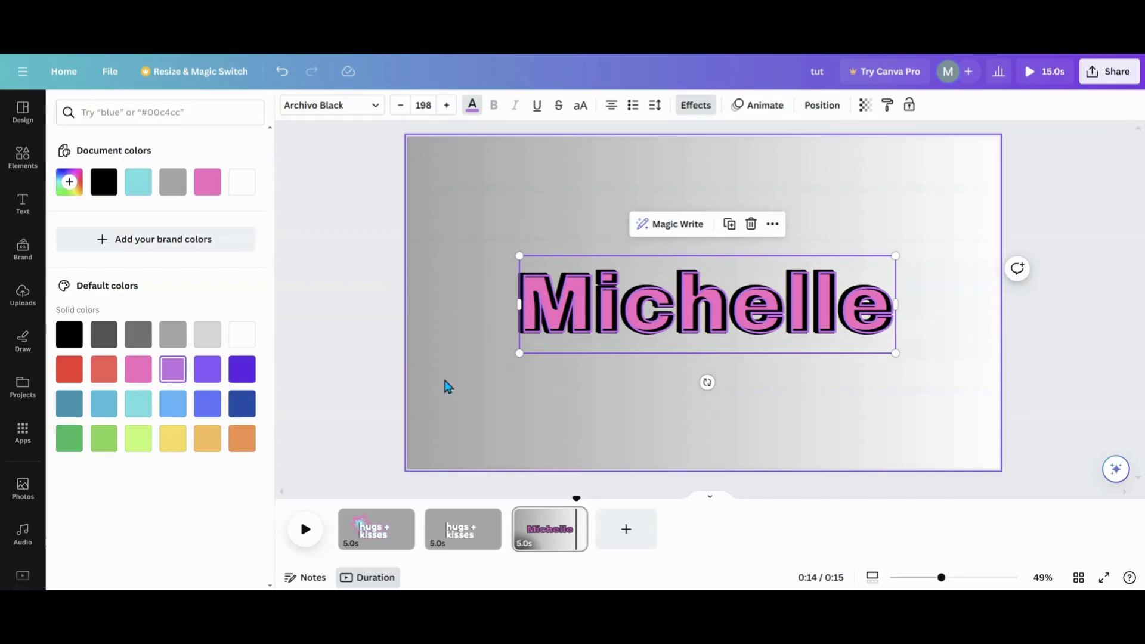
{"action": "left_click", "coordinate": [145, 413]}
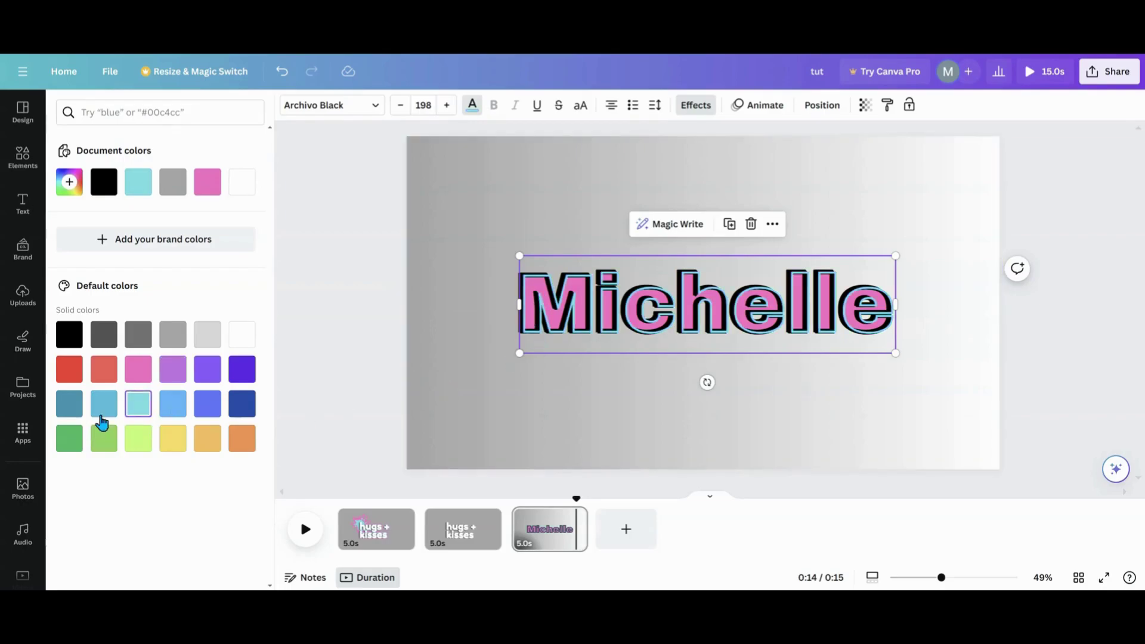
{"action": "left_click", "coordinate": [98, 411]}
{"action": "left_click", "coordinate": [436, 407]}
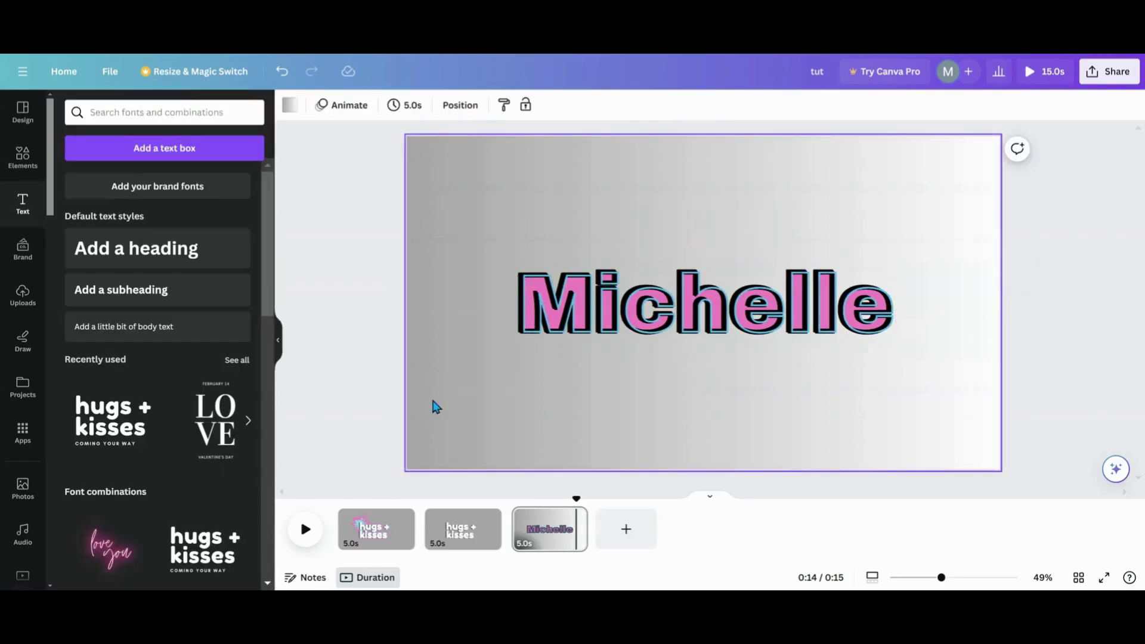